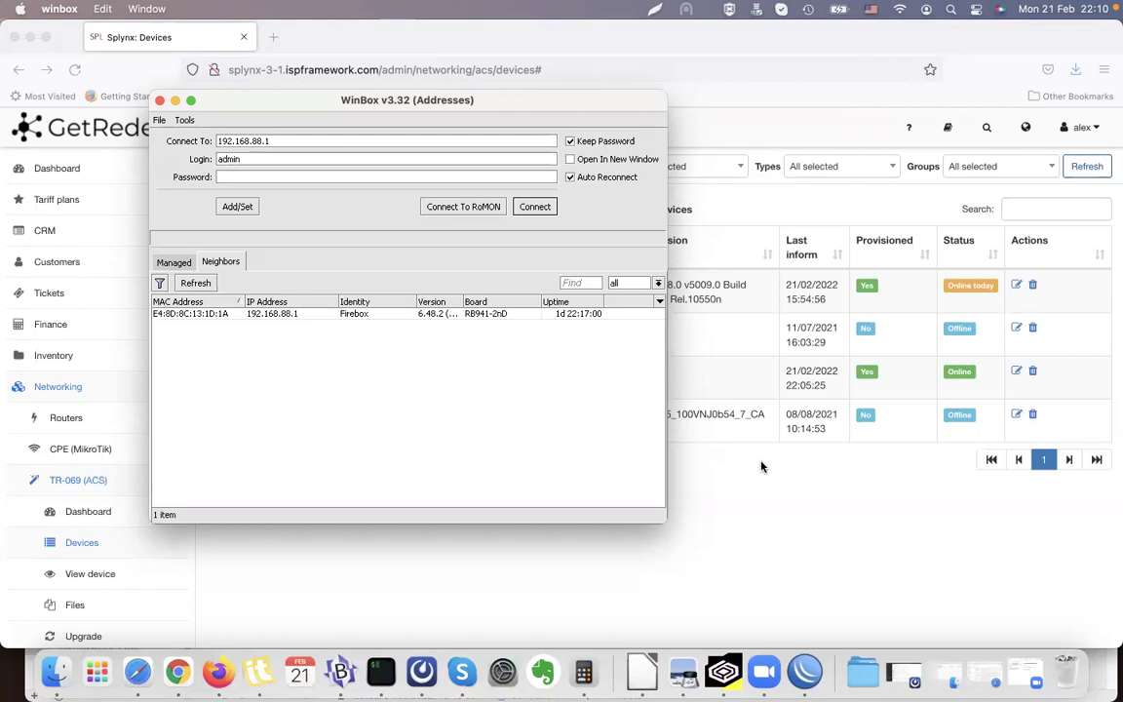
Bring Splynx forward and open the TR-069 (ACS) dashboard to review its device counts.
click(761, 466)
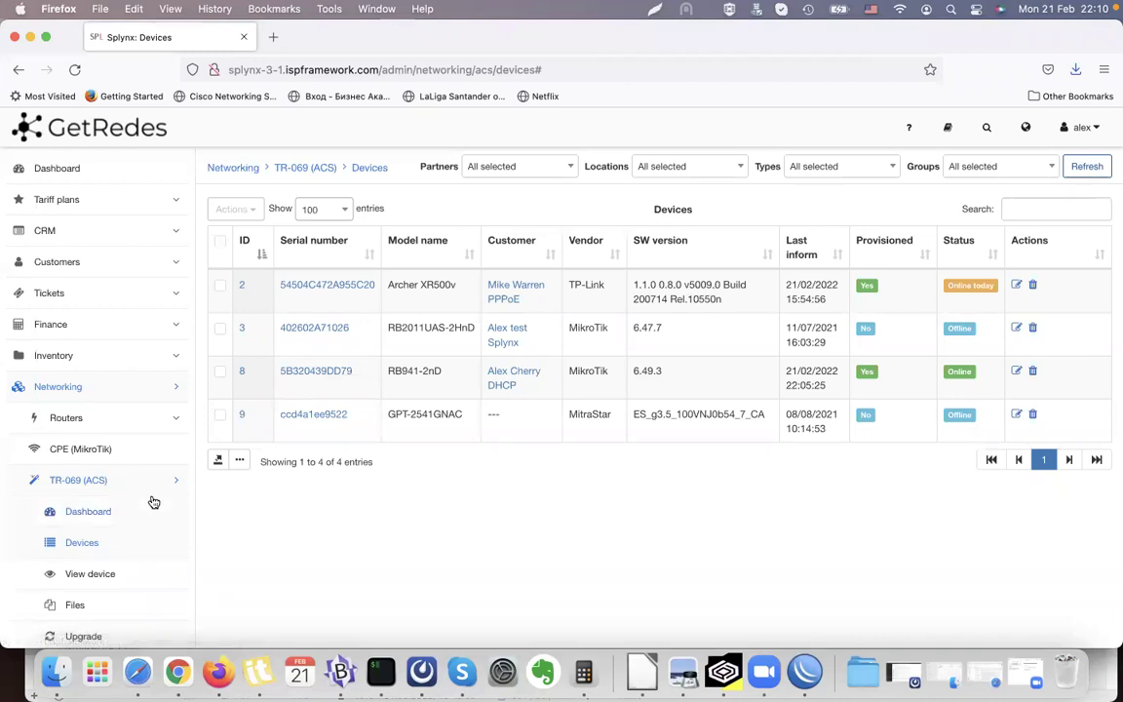
click(112, 482)
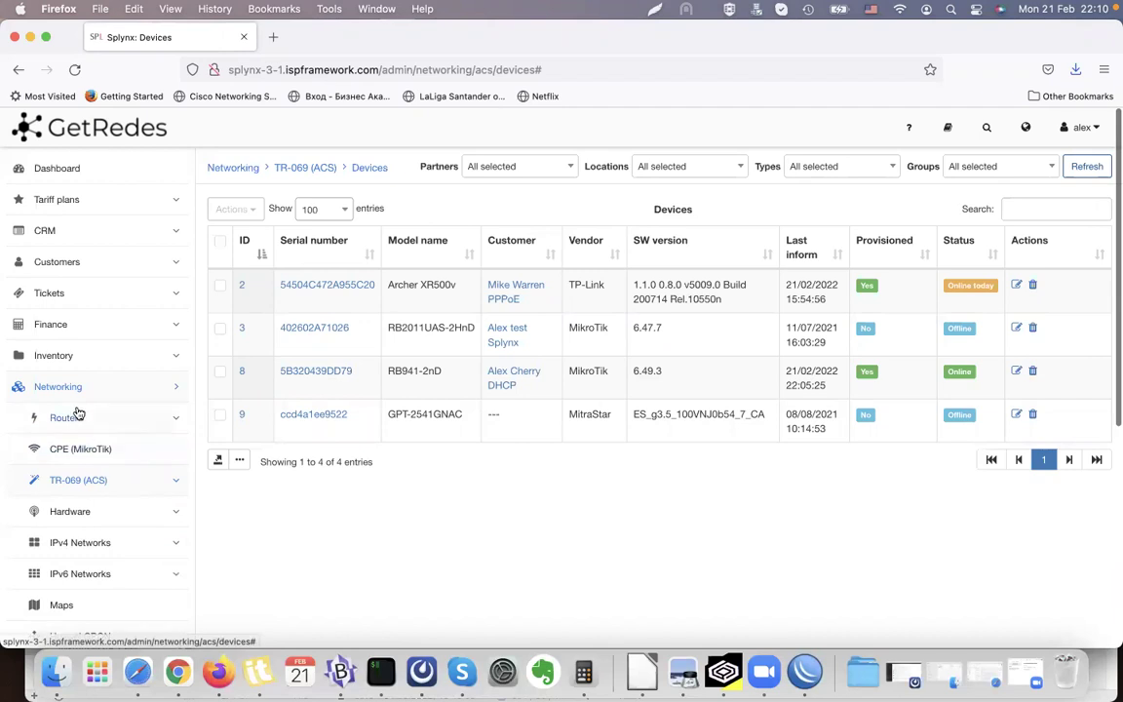
click(91, 482)
click(115, 512)
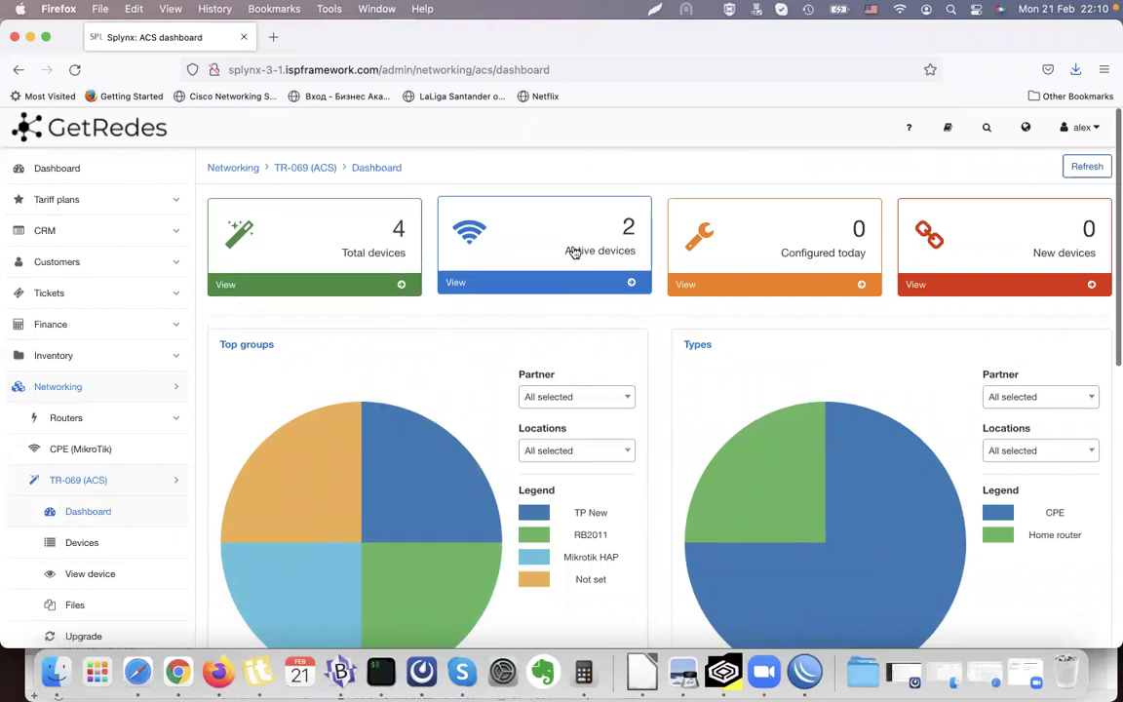
scroll(634, 544, down, 4)
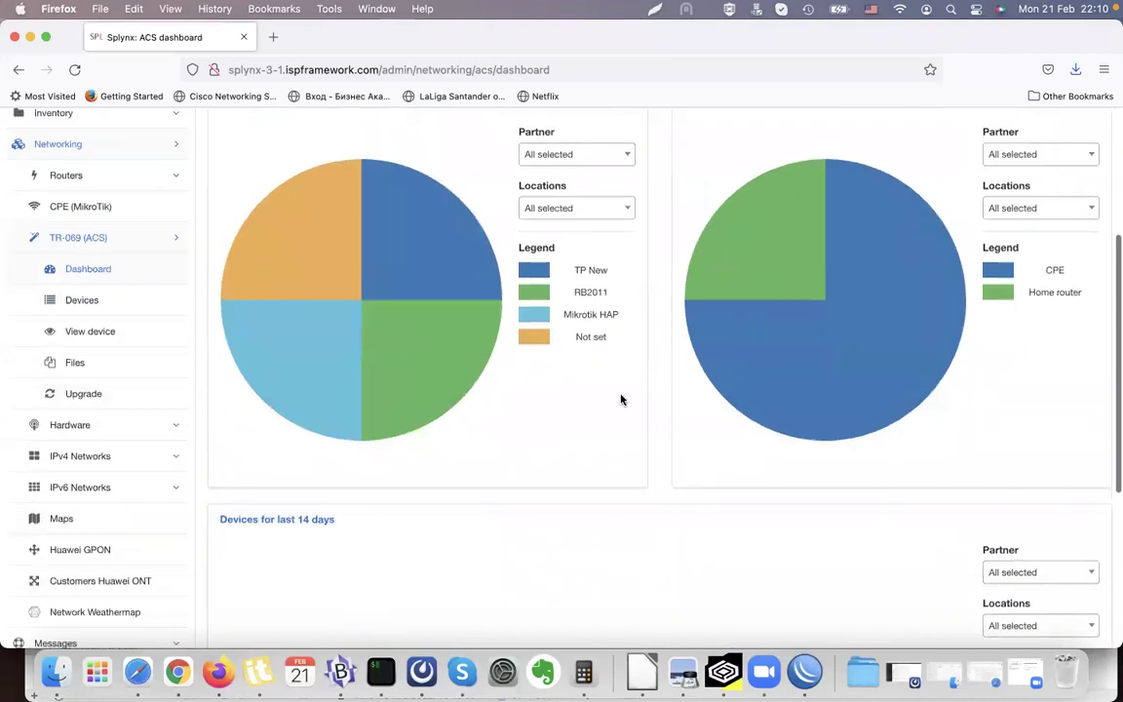
scroll(598, 302, up, 1)
Open the ACS Devices list showing the four CPE devices with vendor, firmware and status.
click(83, 428)
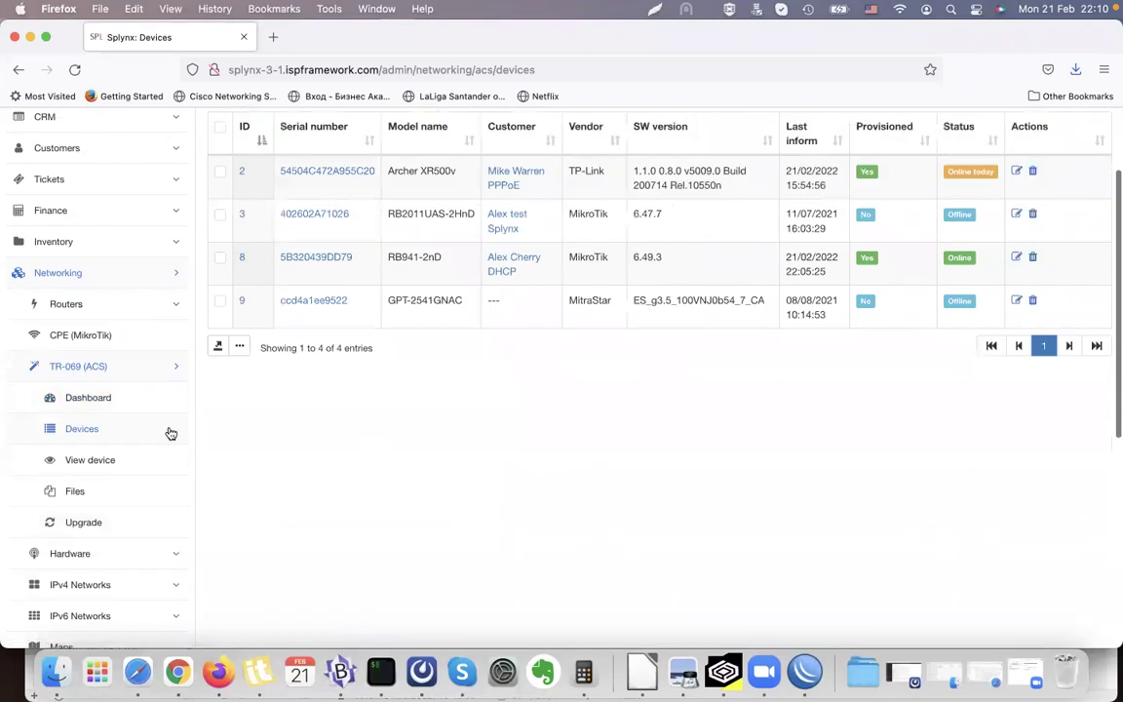
scroll(524, 376, up, 2)
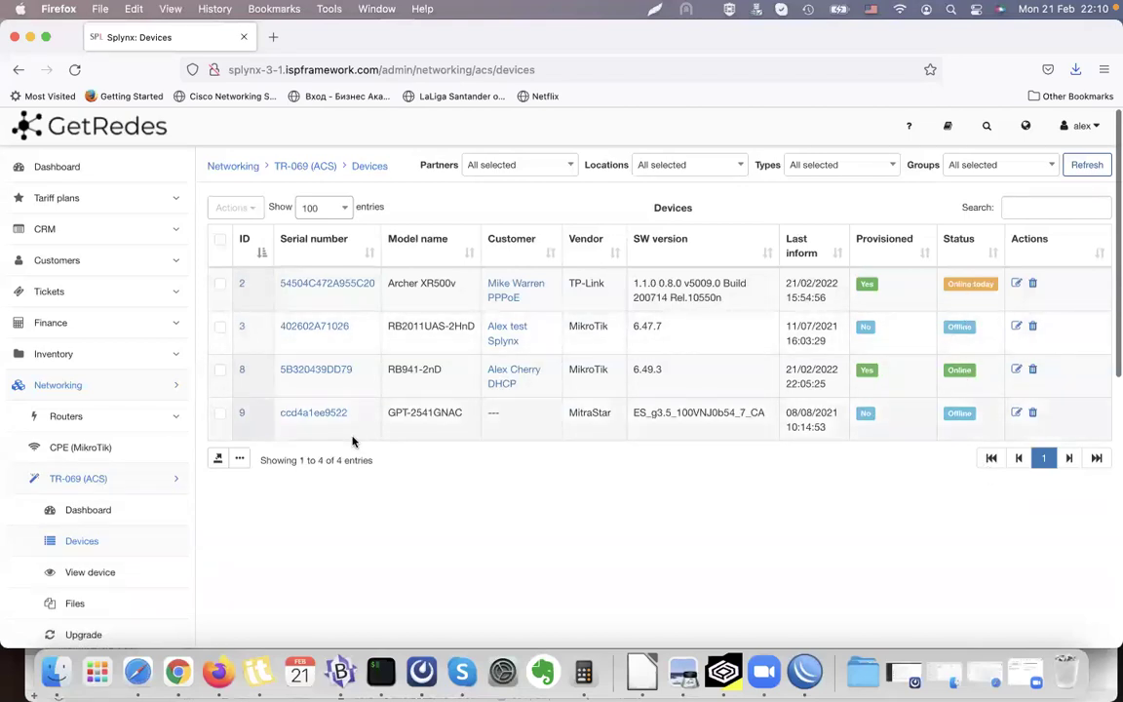
scroll(353, 442, down, 5)
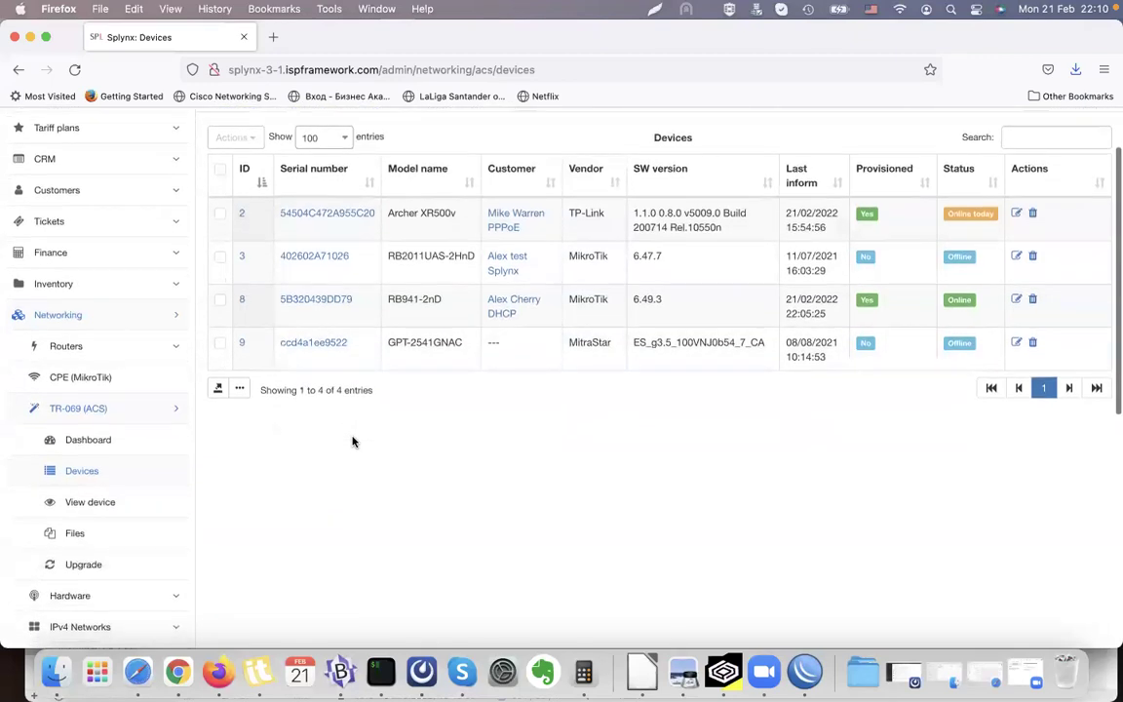
scroll(353, 442, down, 10)
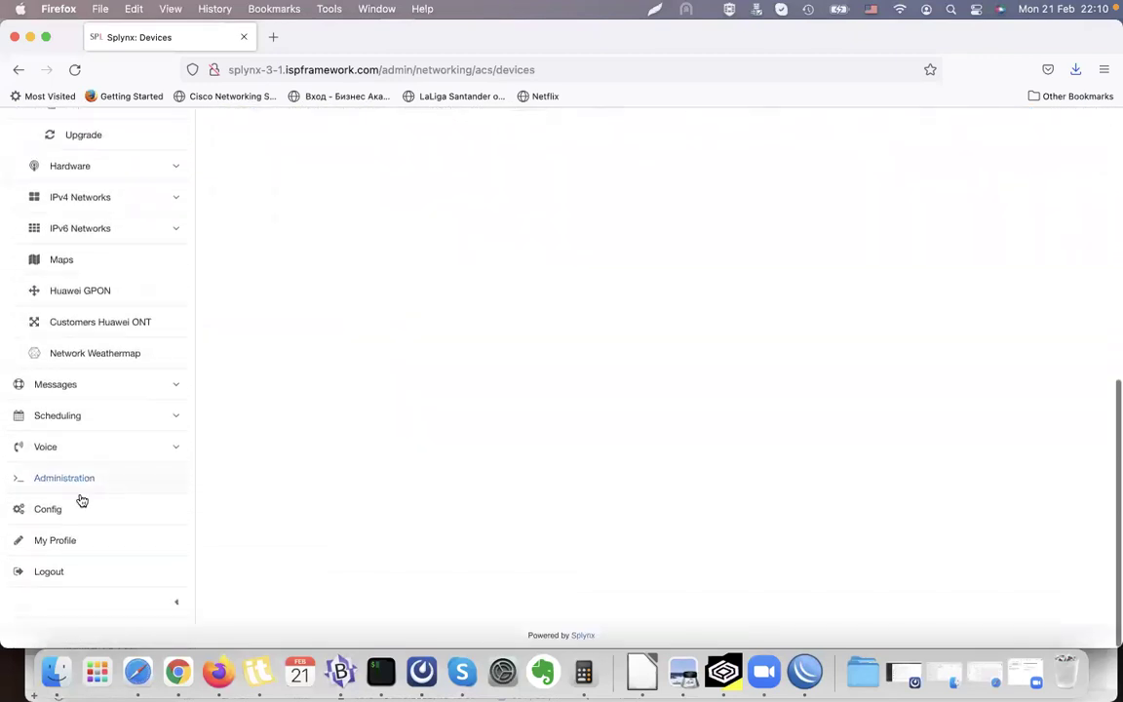
Search the Config settings for 'ACS' and open the TR-069 (ACS) card, noting SSL enabled by default.
click(49, 509)
click(926, 210)
text(ACS)
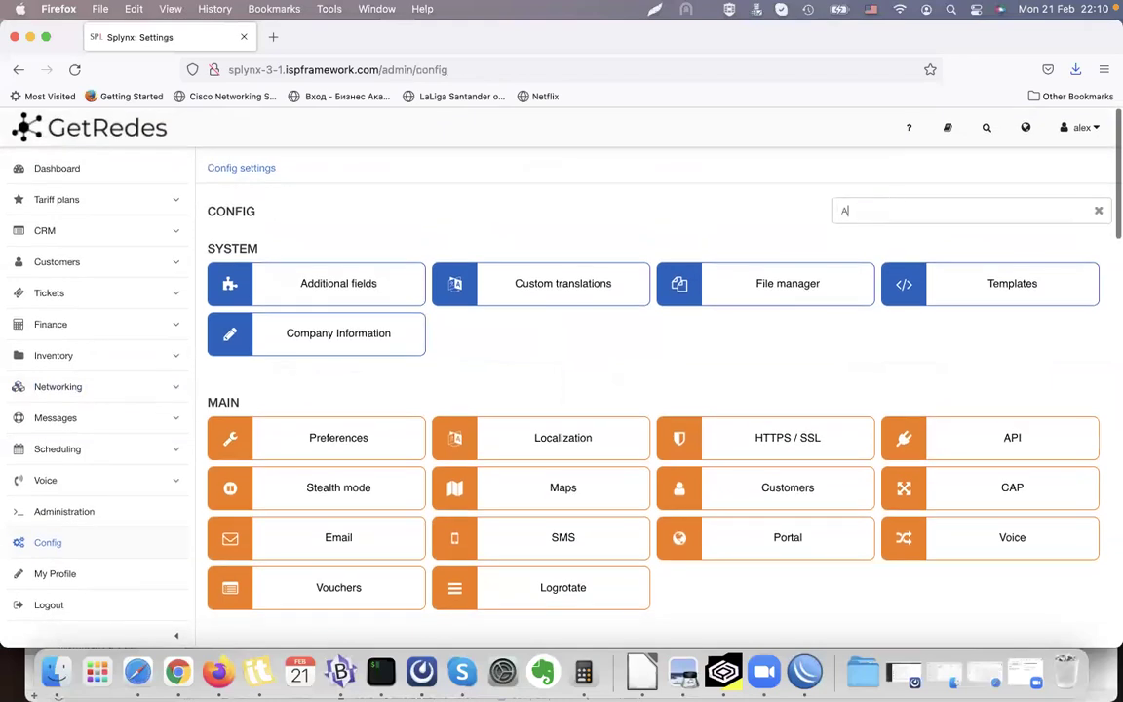
click(361, 402)
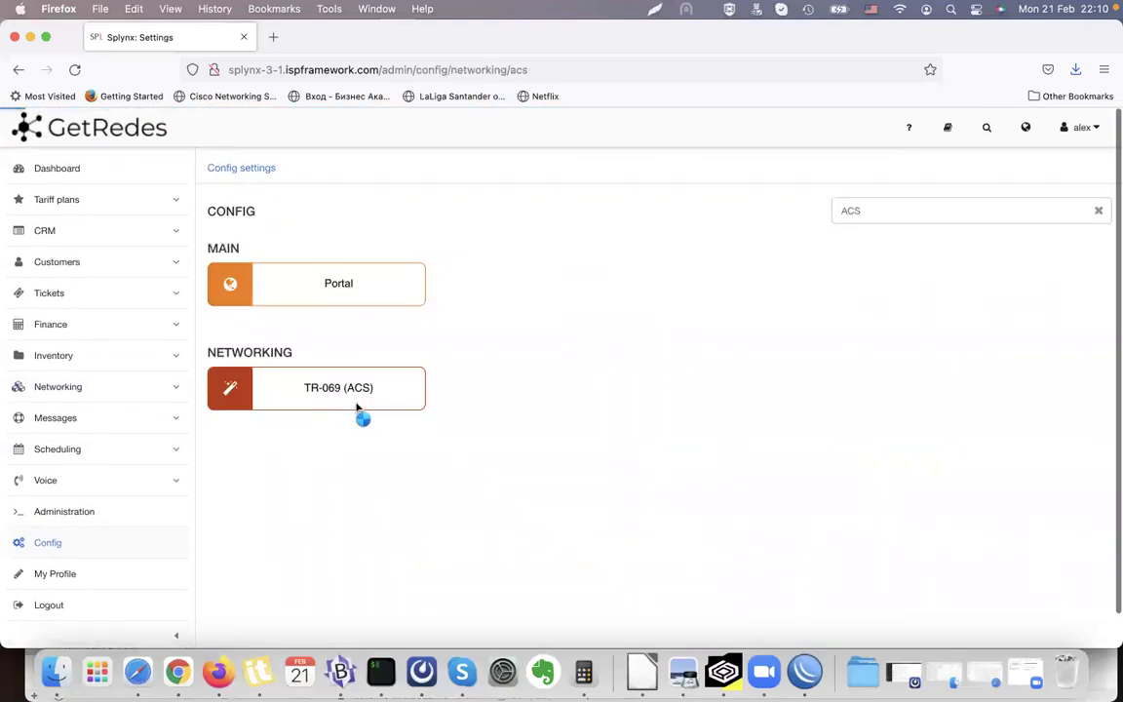
drag(318, 290, 434, 283)
click(294, 141)
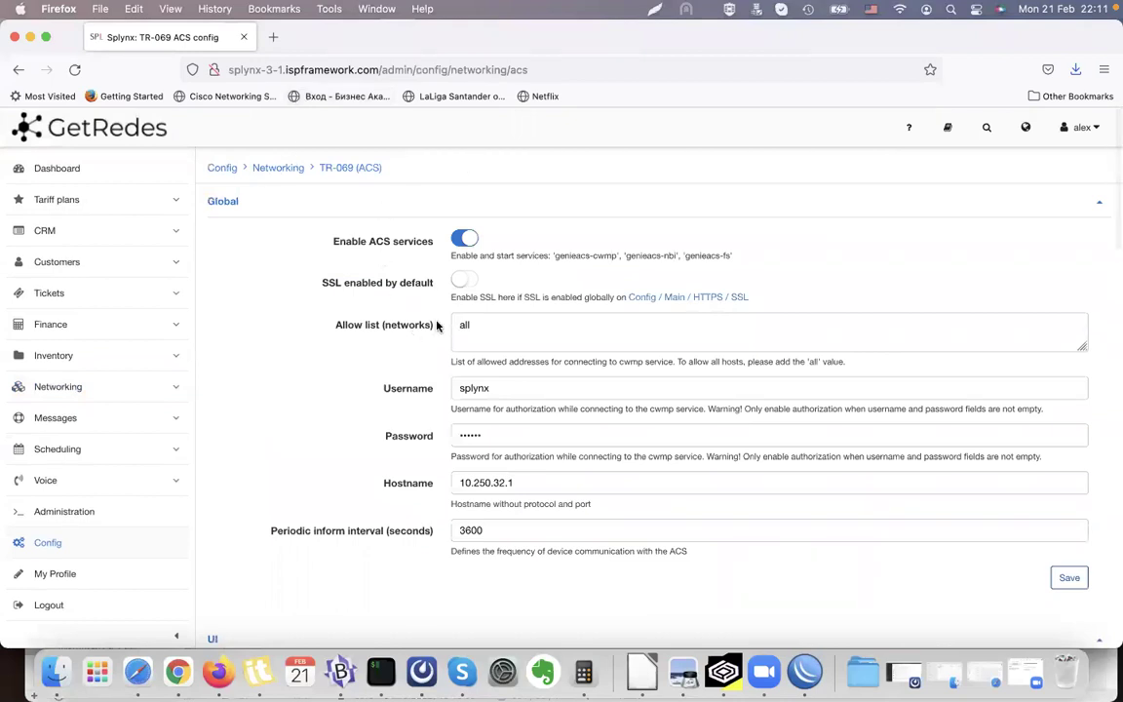
Check the ACS Username and Password settings, noting the configured cwmp username.
scroll(437, 327, down, 3)
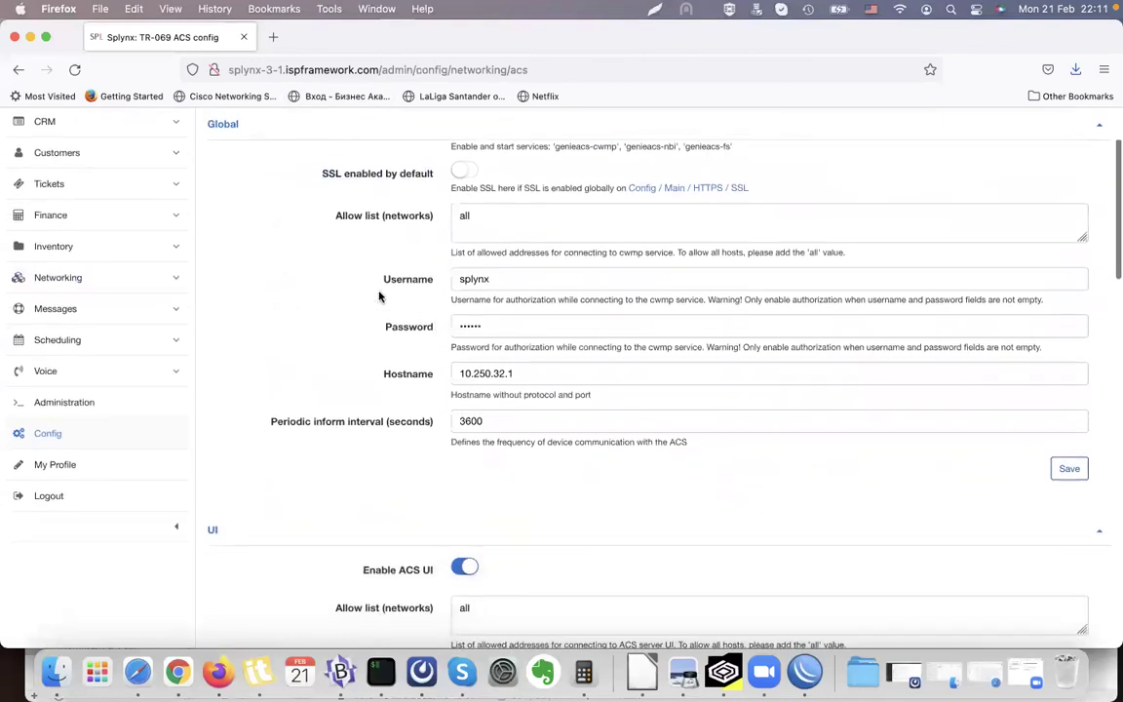
double_click(407, 285)
double_click(407, 329)
double_click(407, 283)
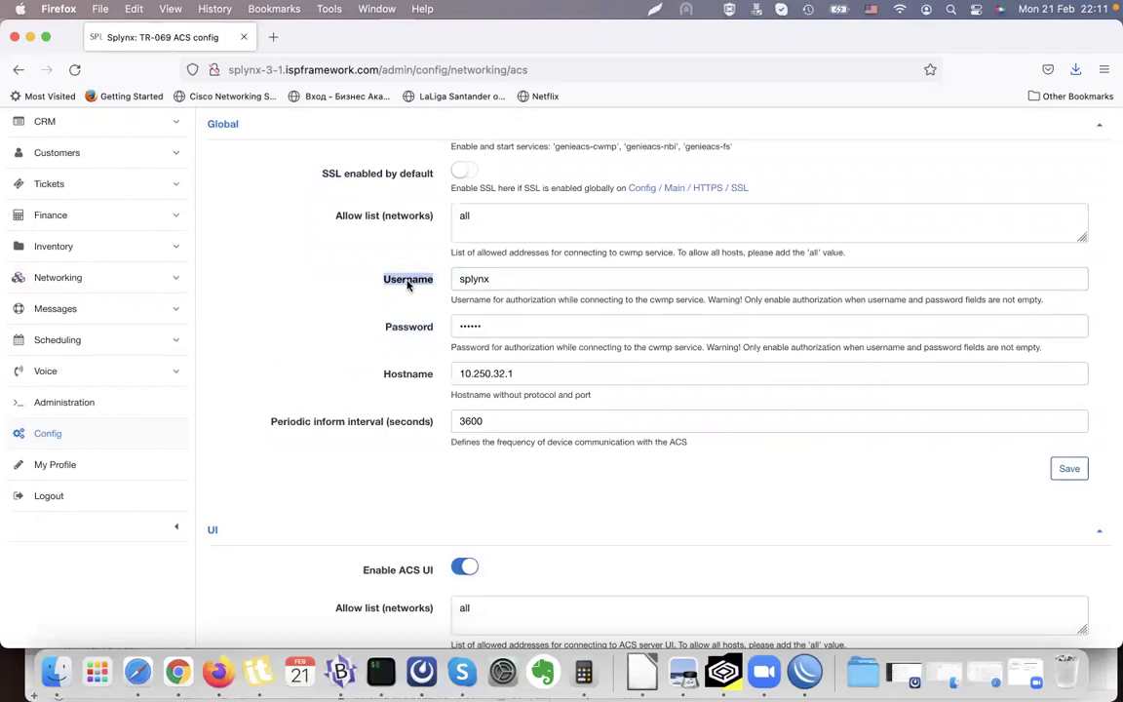
drag(493, 281, 458, 288)
click(407, 336)
Locate the CWMP server URL under ACS server status and compare it with the page's server domain.
scroll(376, 361, down, 12)
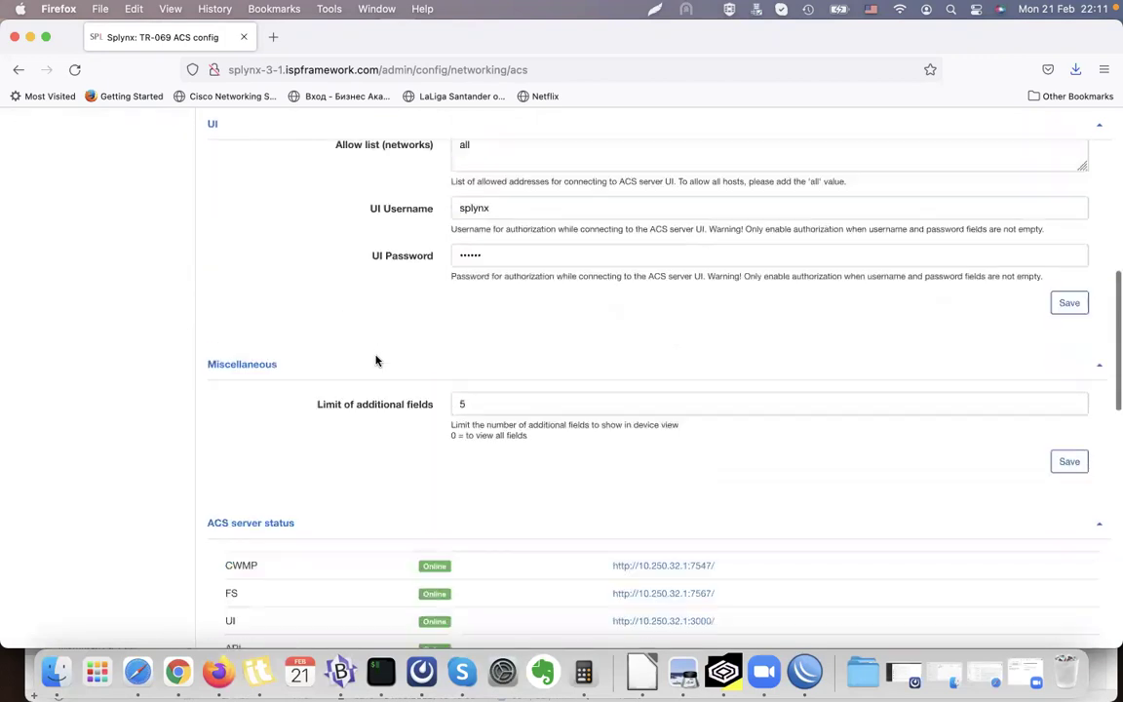
scroll(375, 361, down, 2)
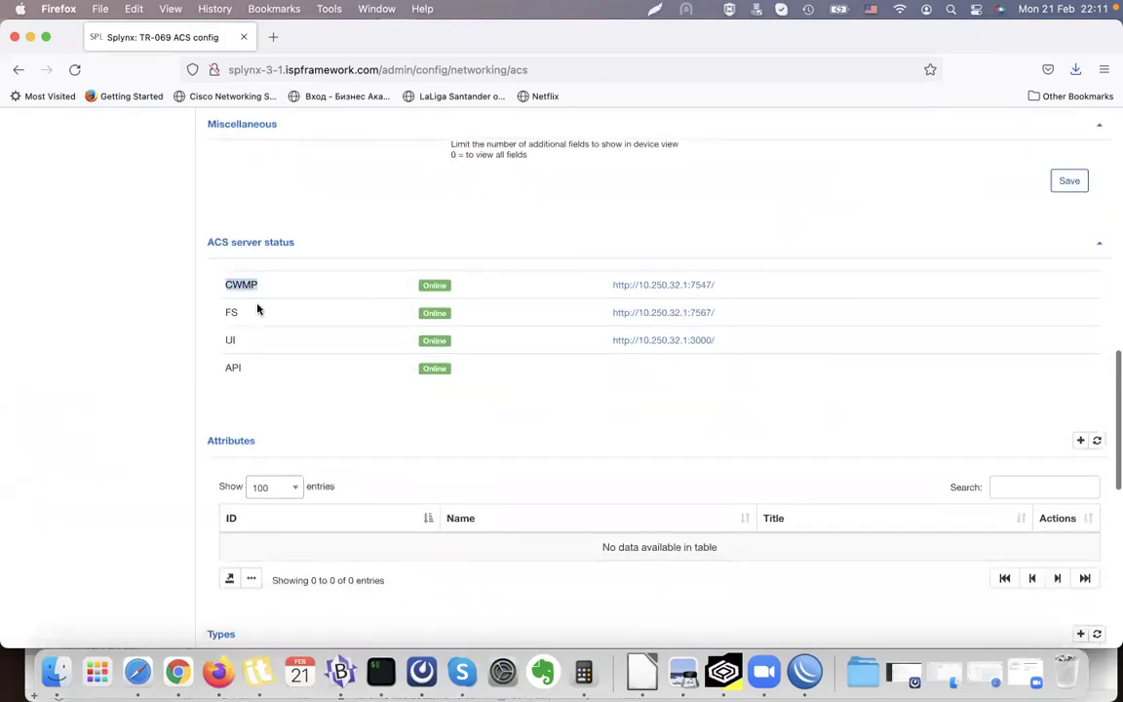
click(238, 281)
drag(728, 286, 638, 289)
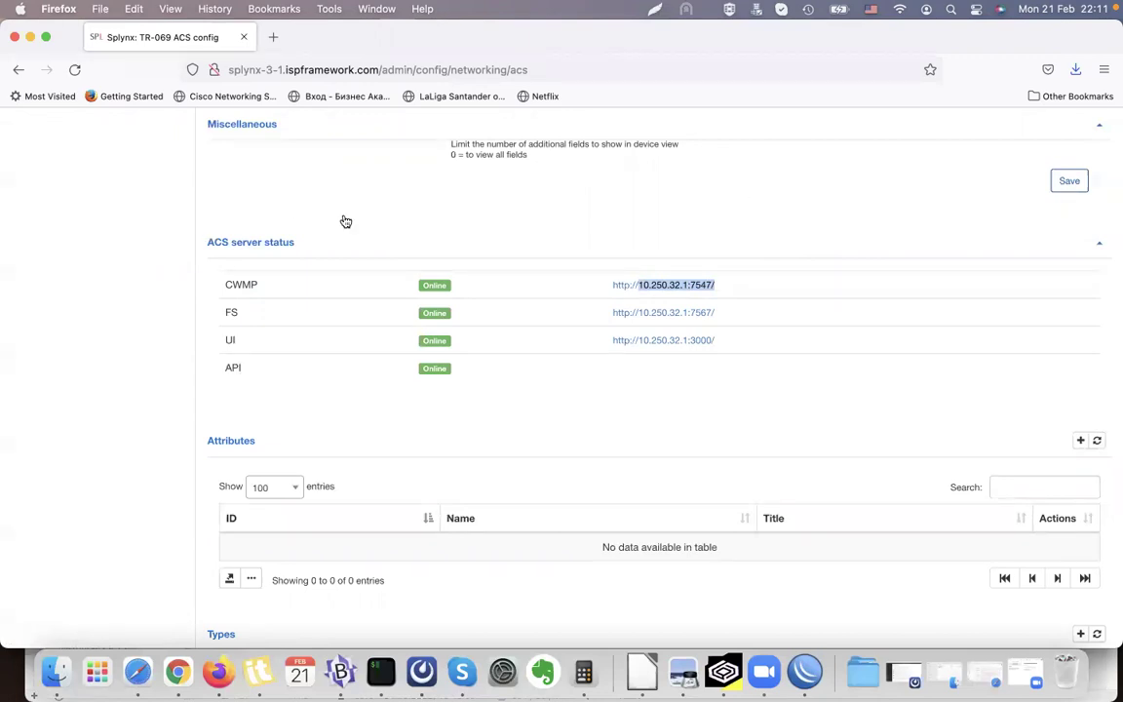
click(663, 292)
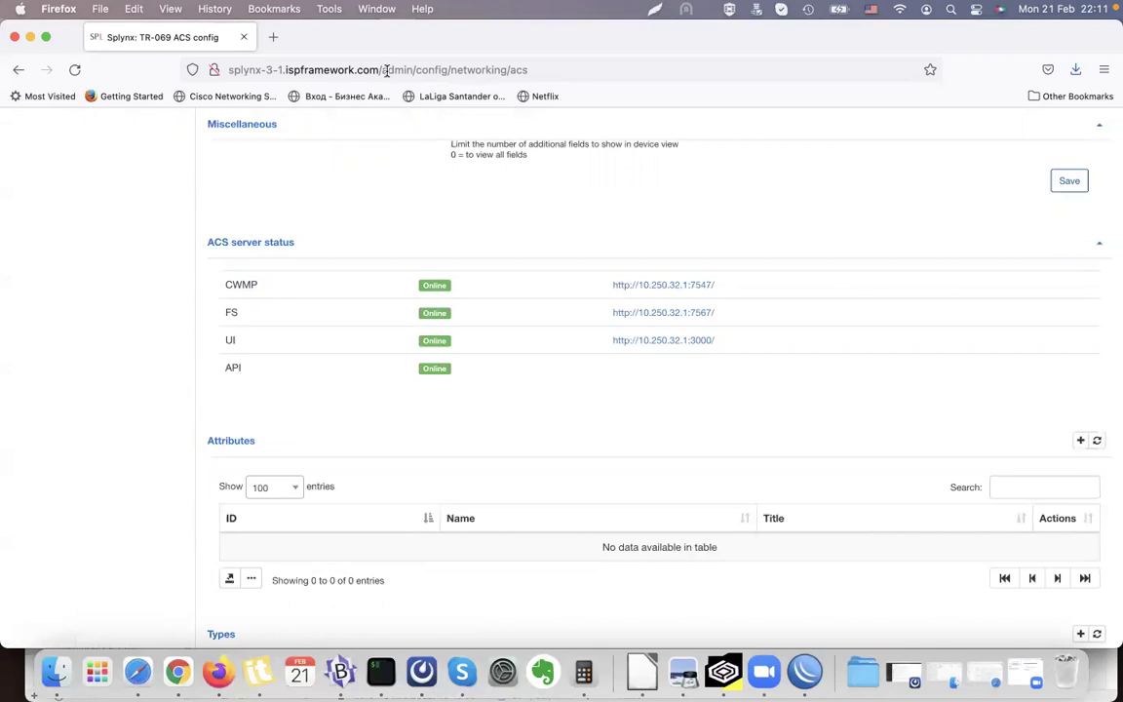
drag(377, 70, 216, 66)
click(244, 68)
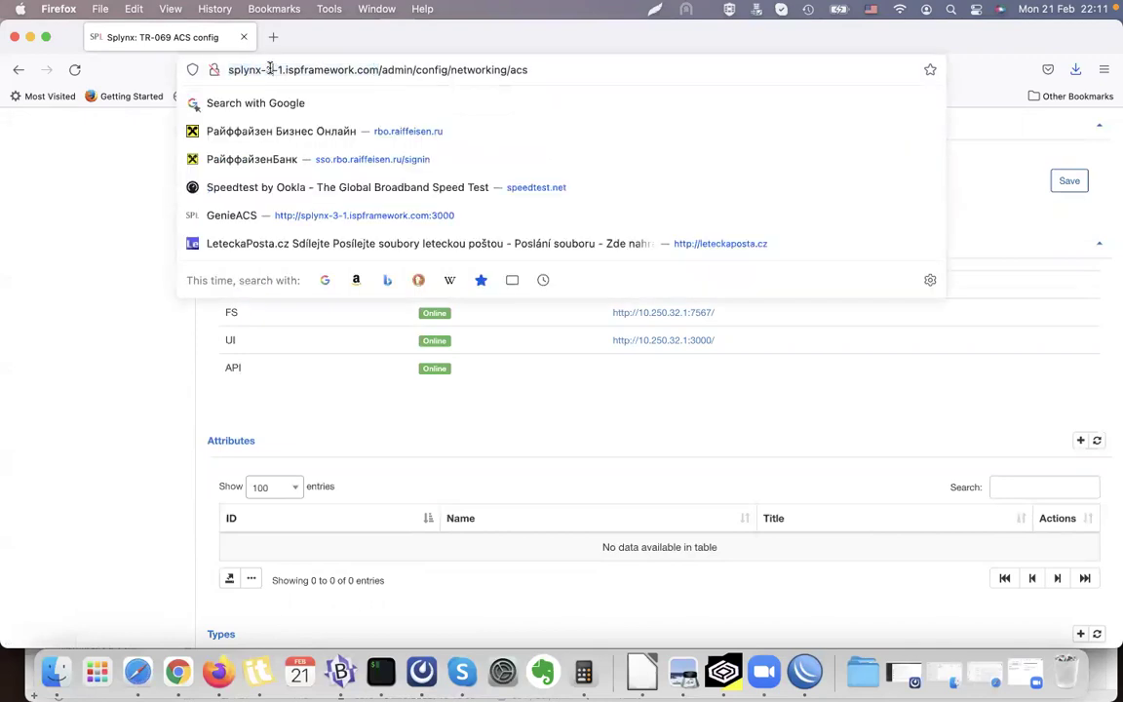
click(97, 244)
drag(717, 285, 612, 287)
click(86, 364)
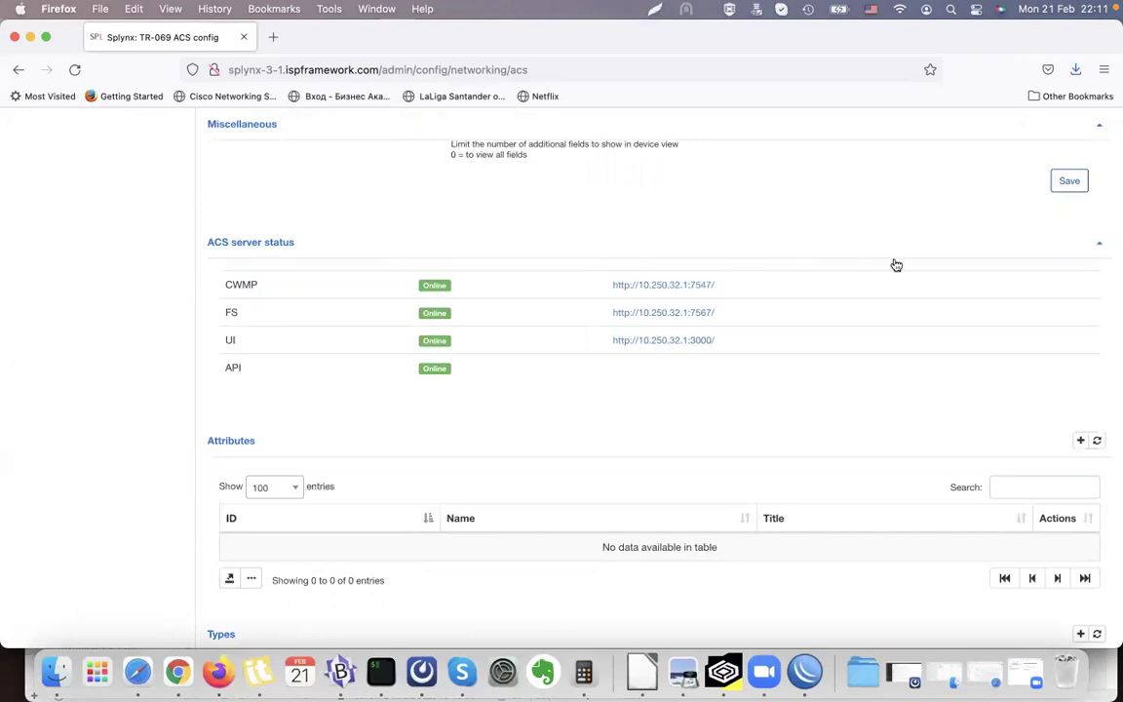
Review the ACS services' Online status, then return to WinBox.
scroll(766, 415, down, 5)
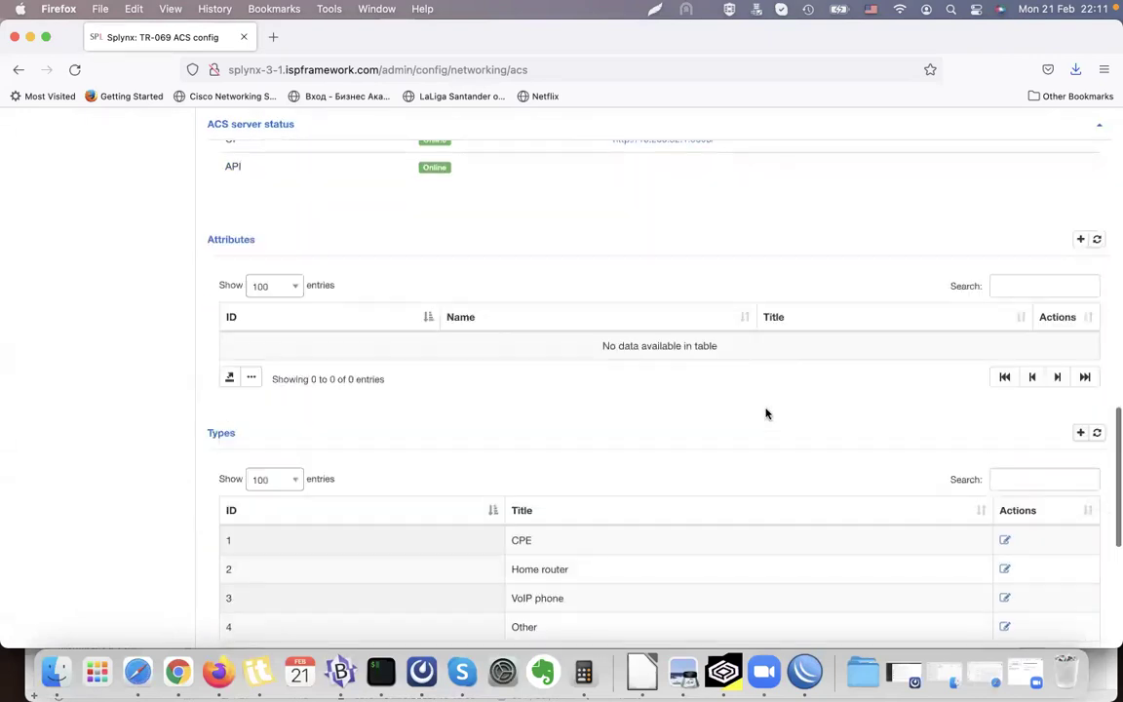
scroll(482, 512, up, 3)
scroll(677, 381, up, 1)
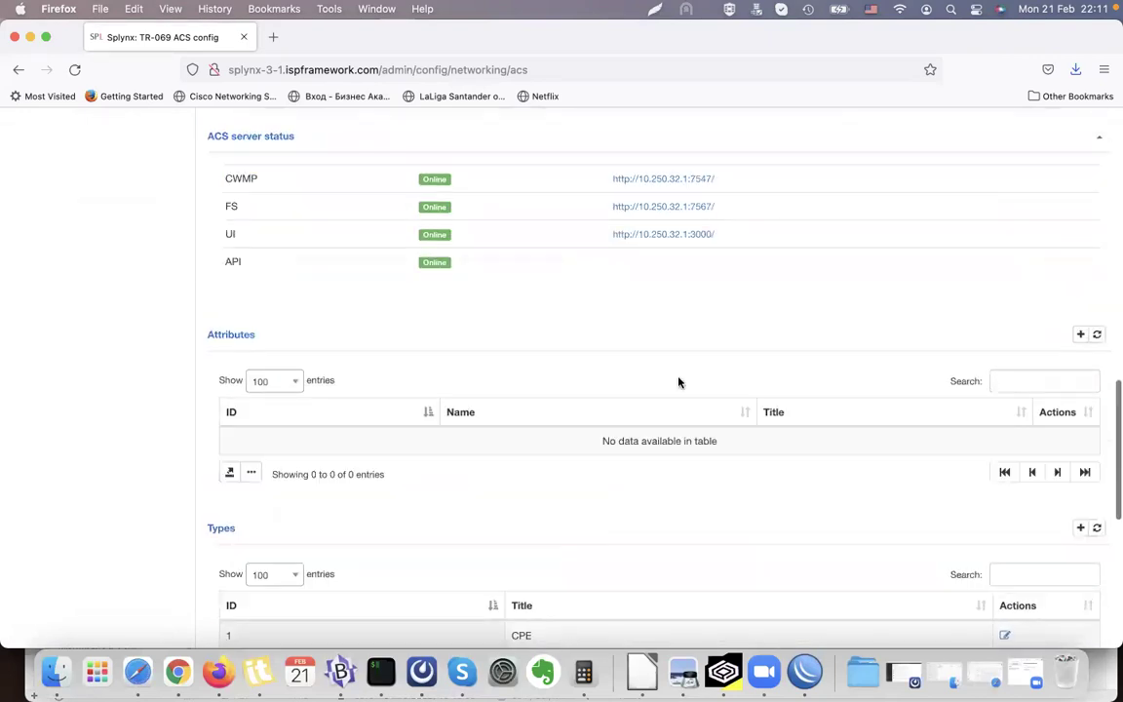
scroll(677, 381, down, 4)
scroll(680, 383, up, 5)
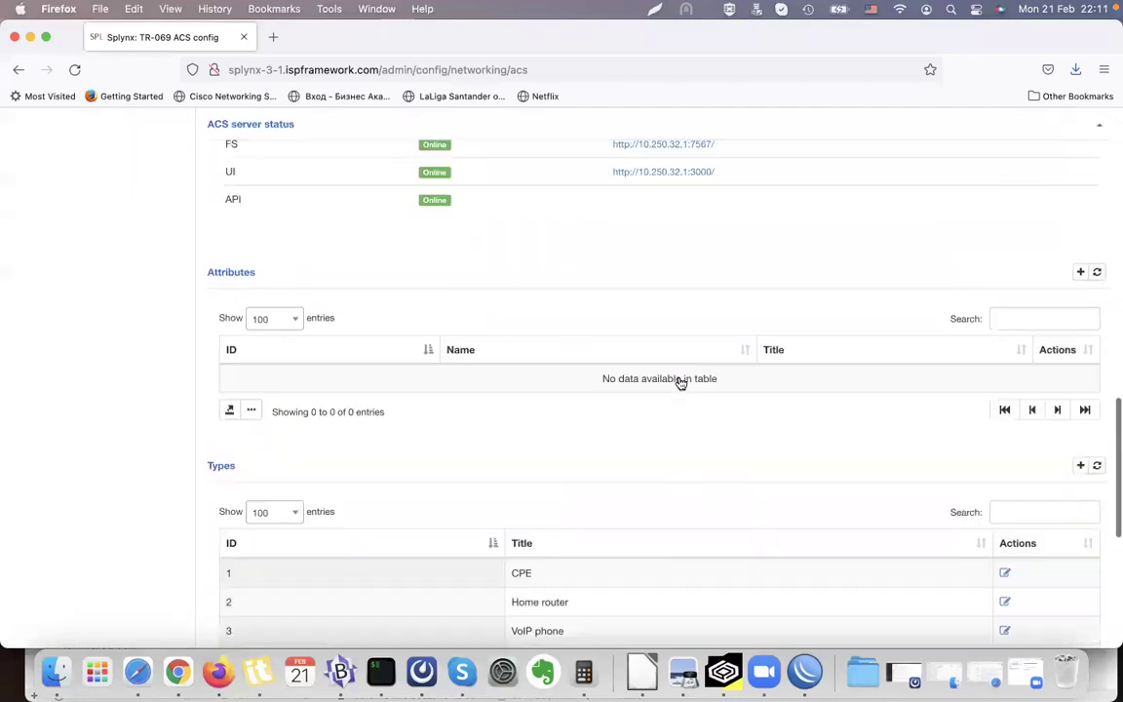
scroll(135, 476, up, 3)
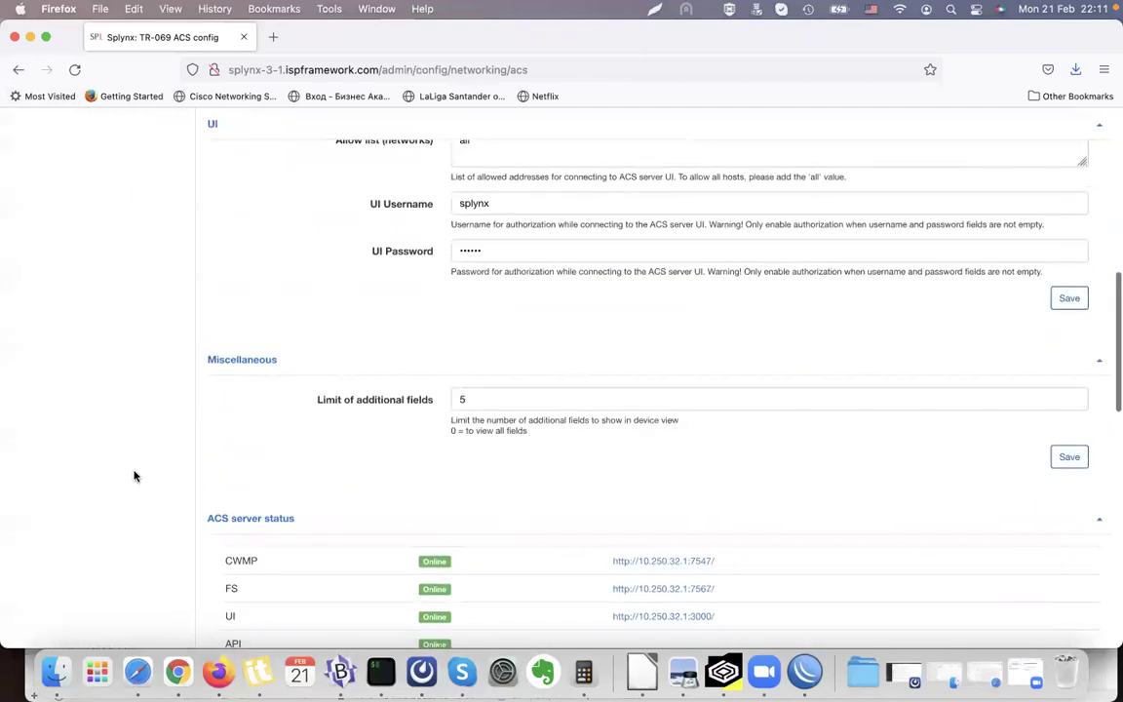
click(806, 672)
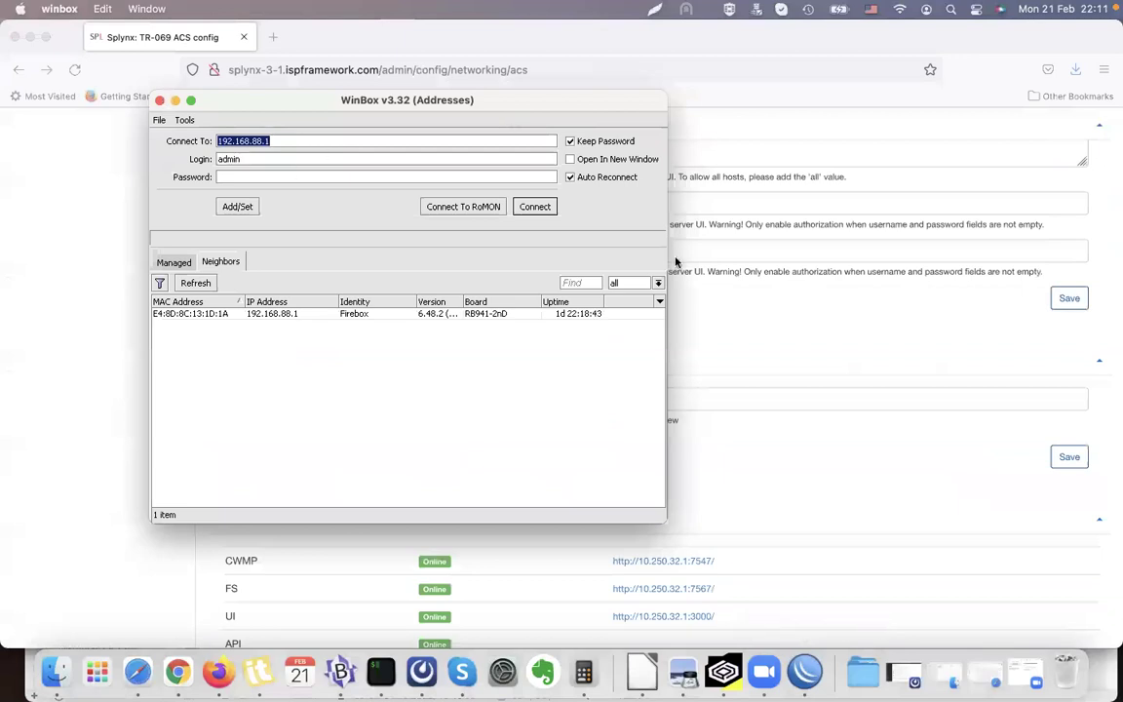
Log in to the router at 192.168.88.1 and open its TR069 client settings with periodic inform on.
click(535, 207)
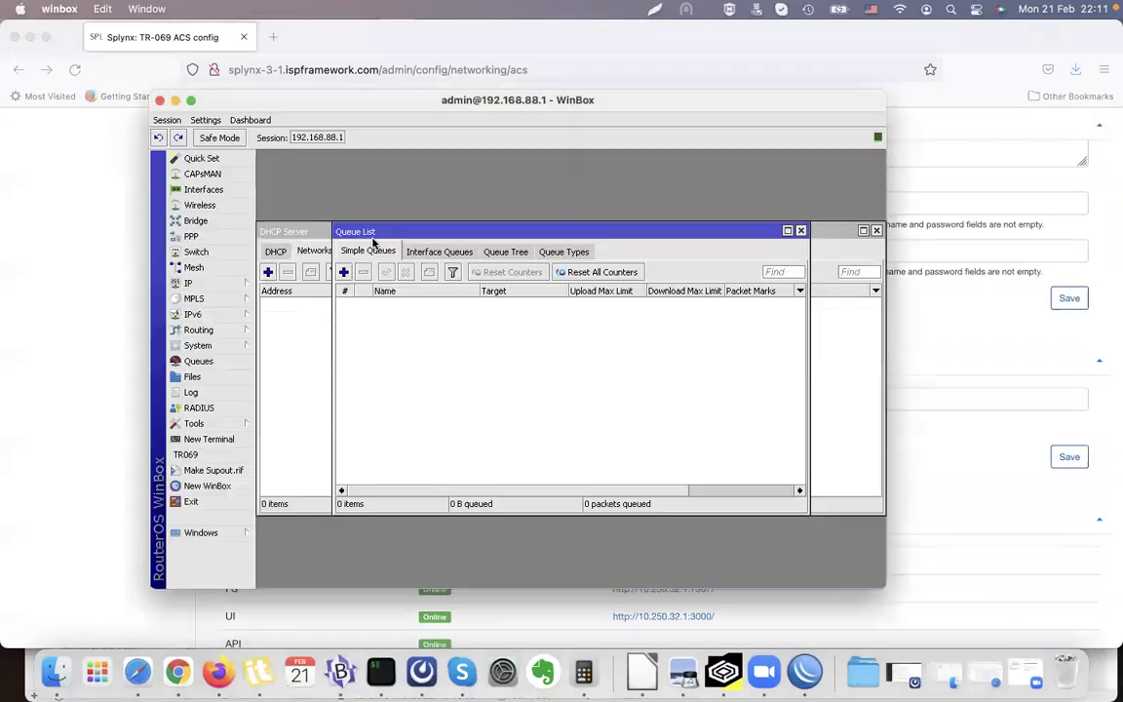
click(197, 455)
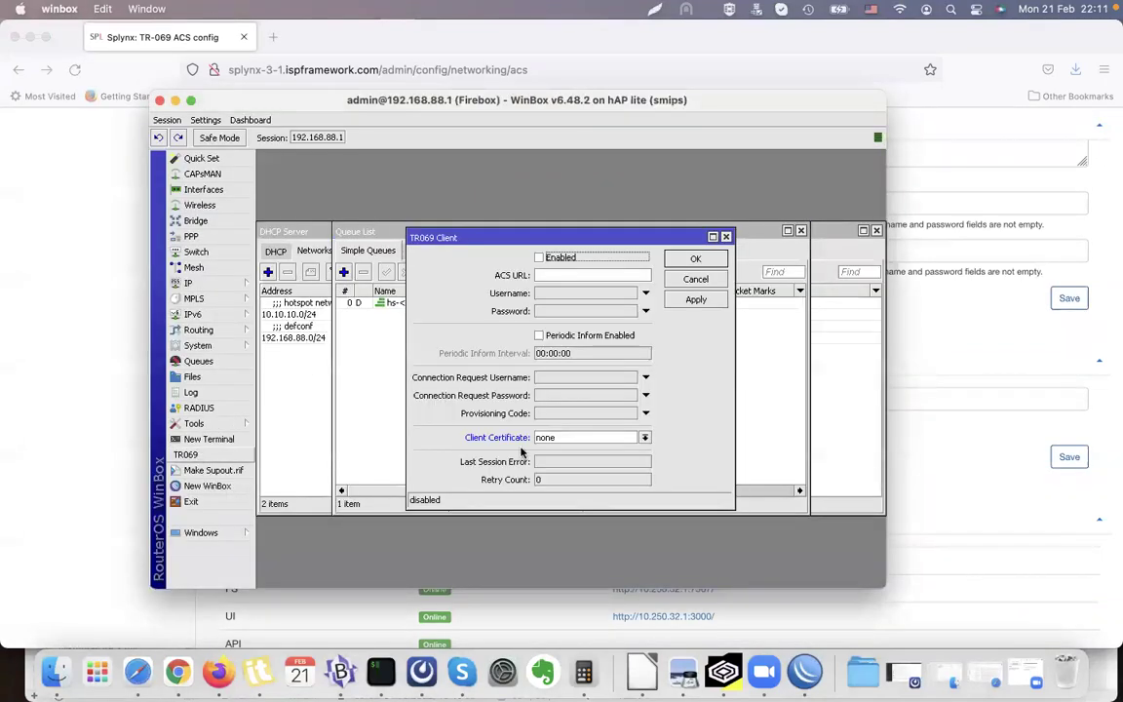
click(567, 276)
click(539, 335)
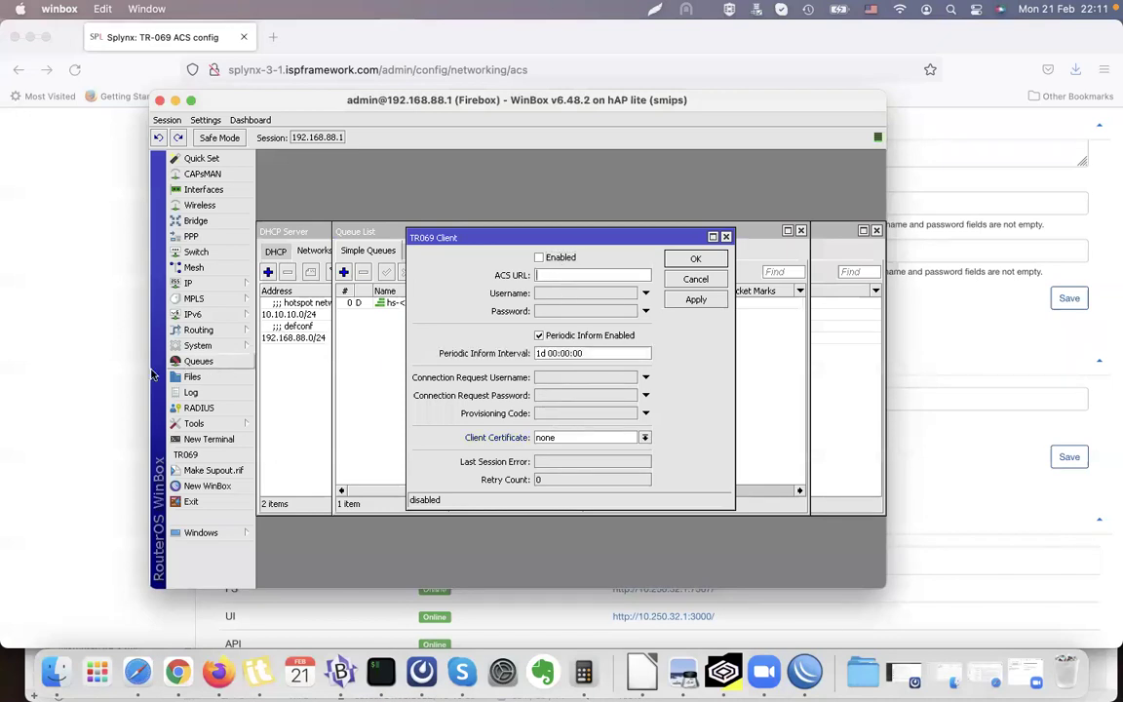
Paste Splynx's CWMP server URL as the ACS URL and enter username 'splynx'.
click(70, 376)
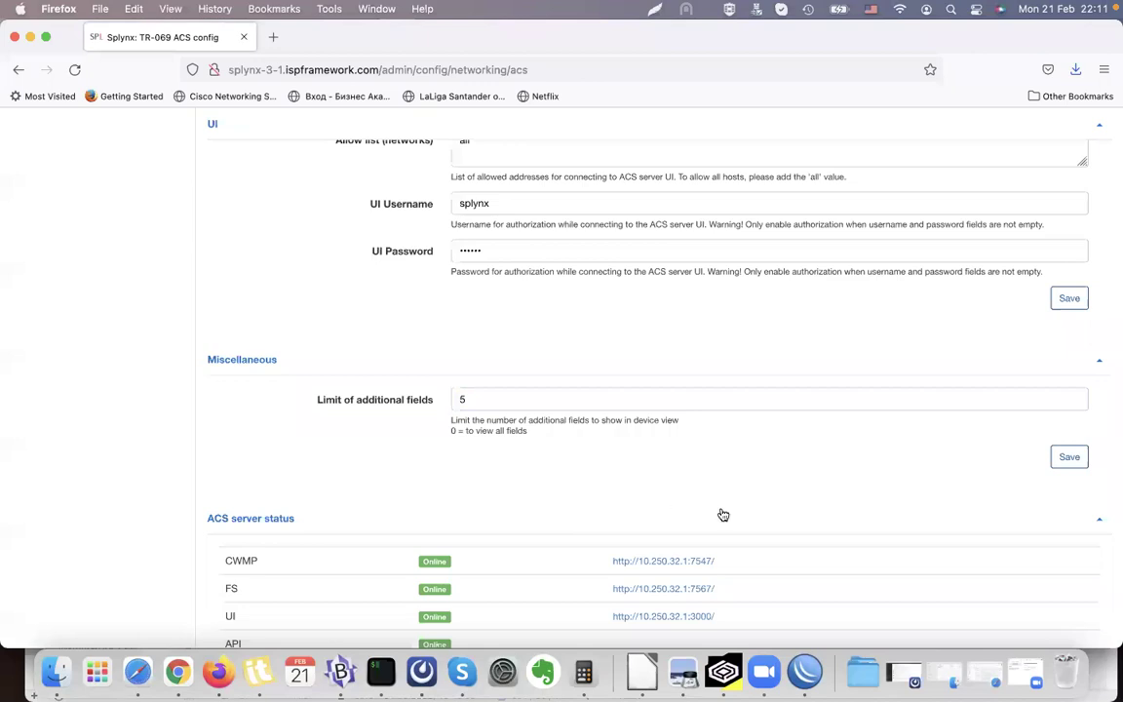
drag(721, 564, 611, 565)
key(super+c)
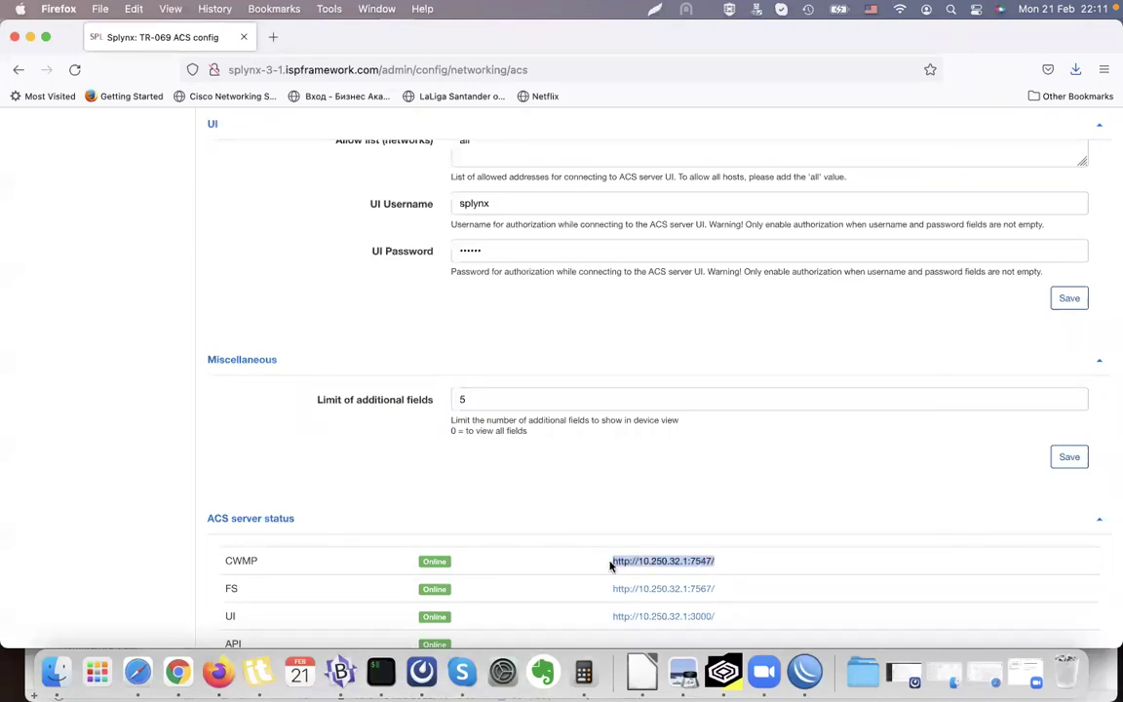
click(723, 672)
key(super+v)
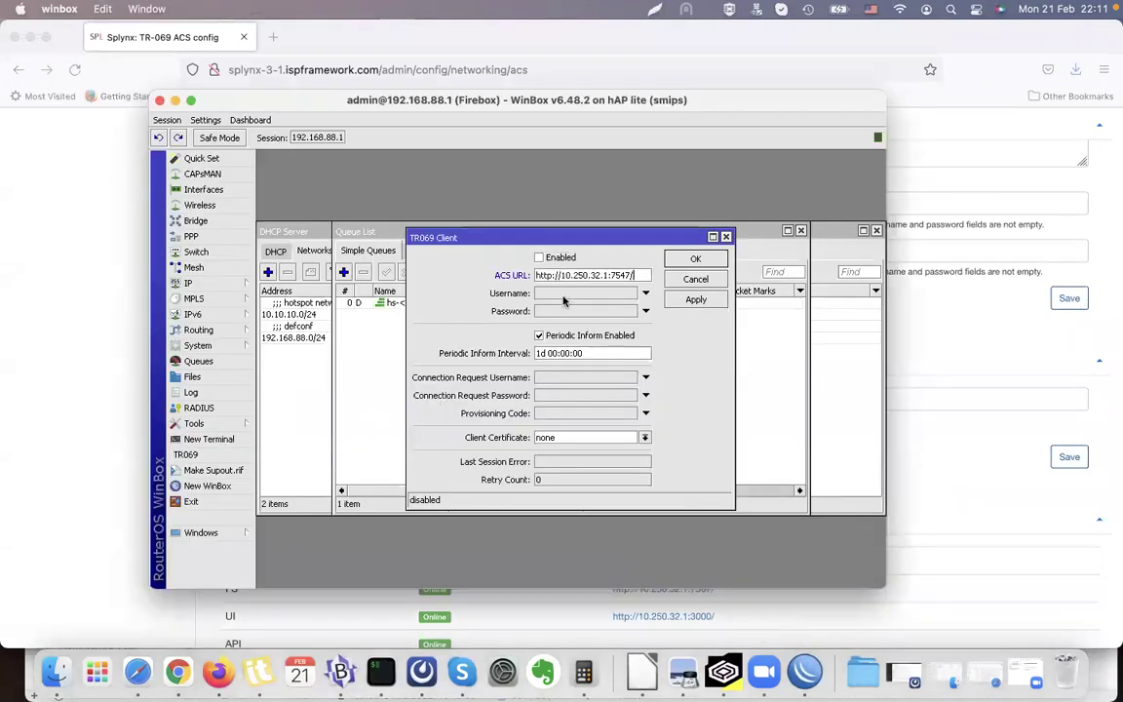
click(562, 297)
text(splynx)
click(556, 310)
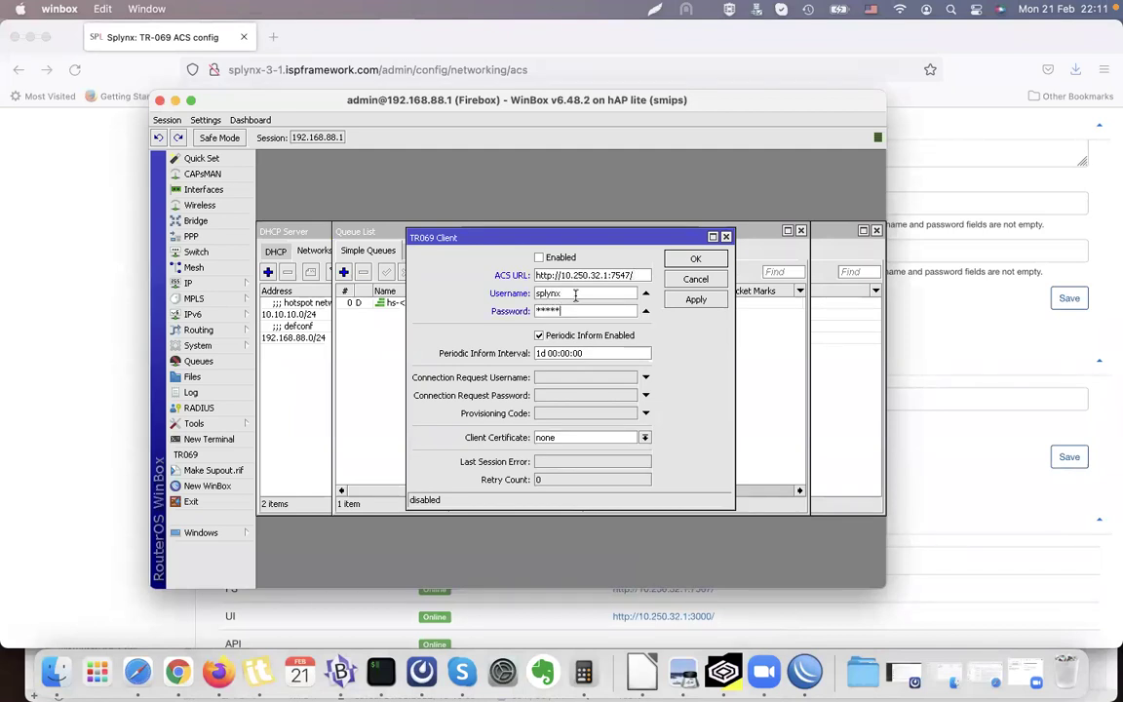
Copy the ACS server address 10.250.32.1 from the ACS URL field.
drag(604, 275, 562, 275)
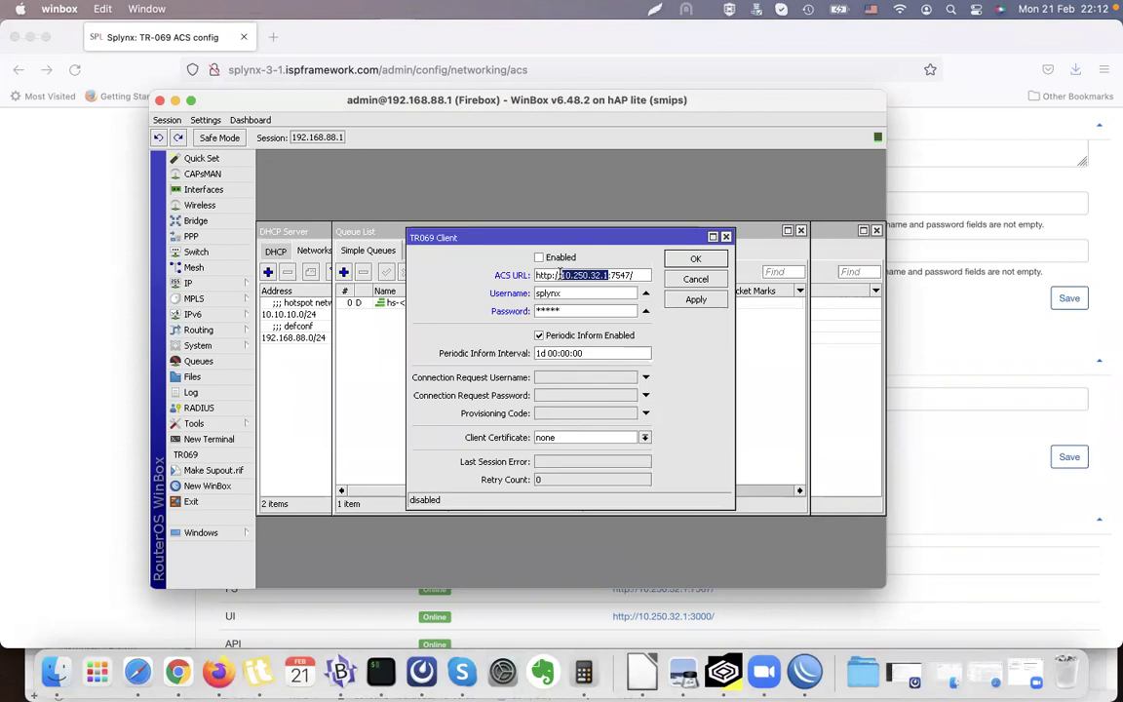
right_click(564, 276)
click(583, 298)
Ping 10.250.32.1 from Tools > Ping, stopping after 2 of 2 replies with 0% loss.
click(194, 424)
click(329, 485)
key(super+v)
click(713, 207)
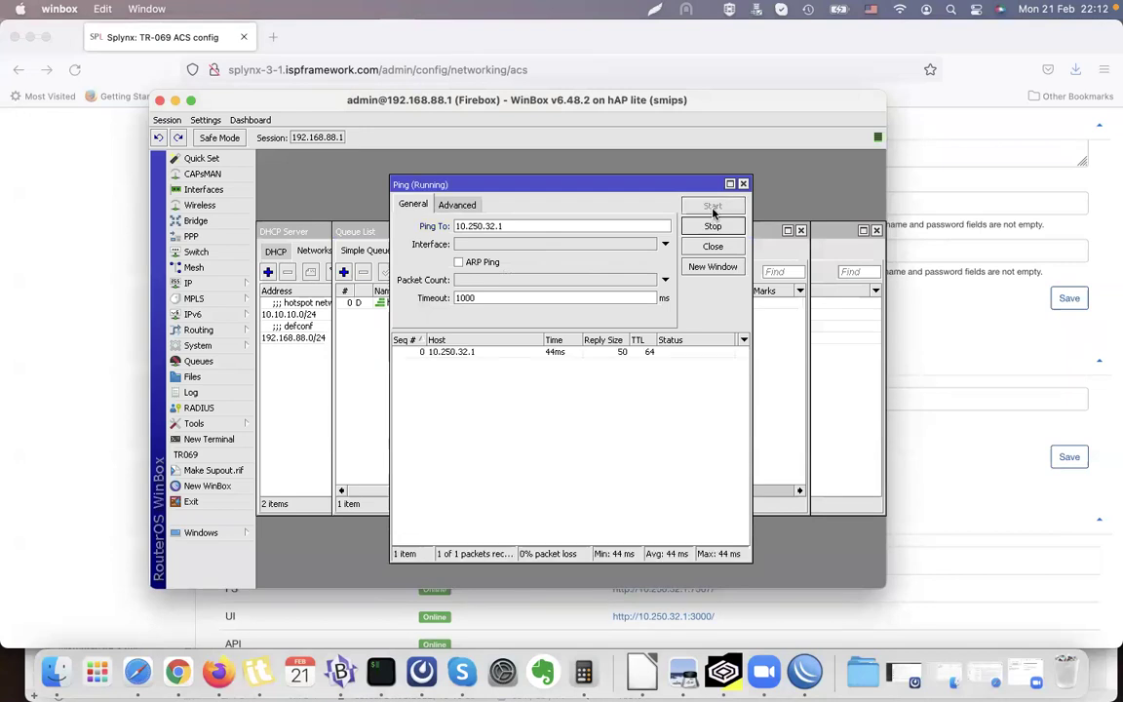
click(709, 226)
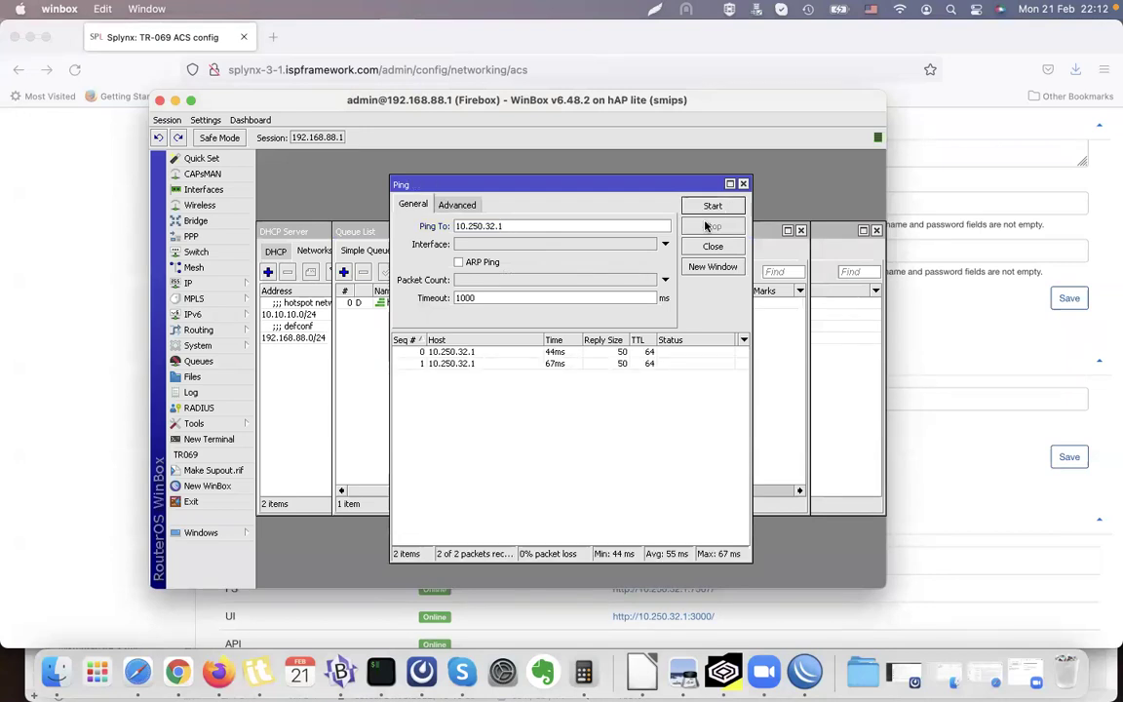
click(743, 185)
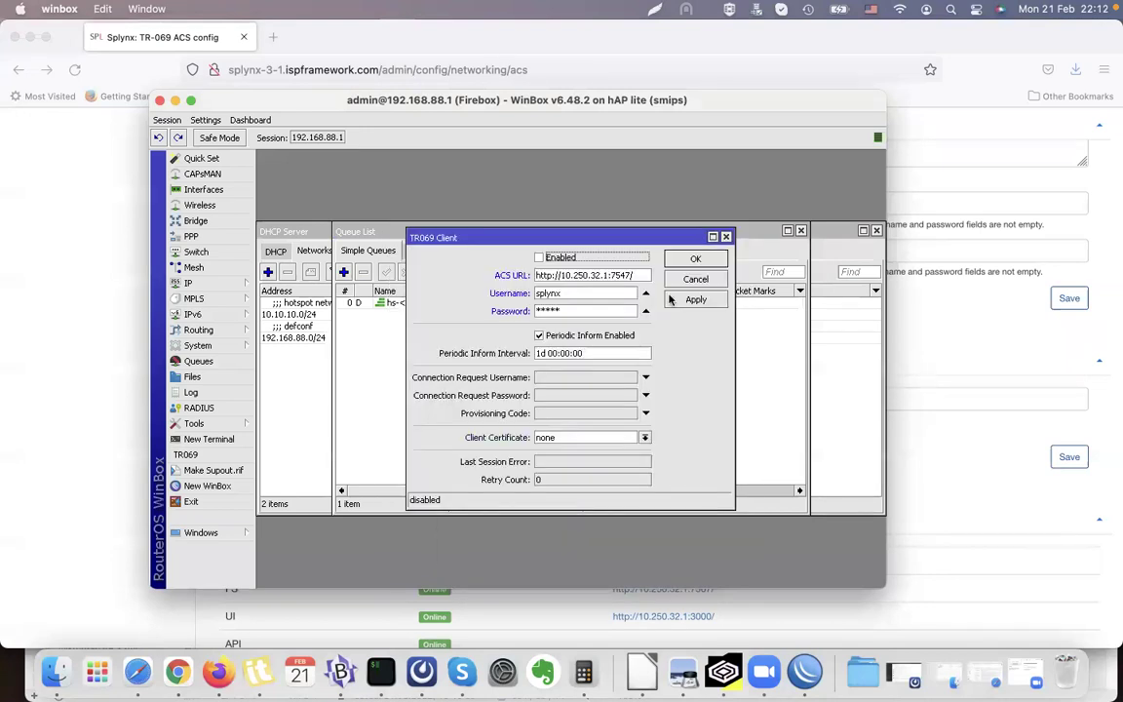
Set the periodic inform interval to 00:05:00, enable the TR069 client and apply.
click(548, 354)
key(BackSpace)
key(BackSpace)
key(BackSpace)
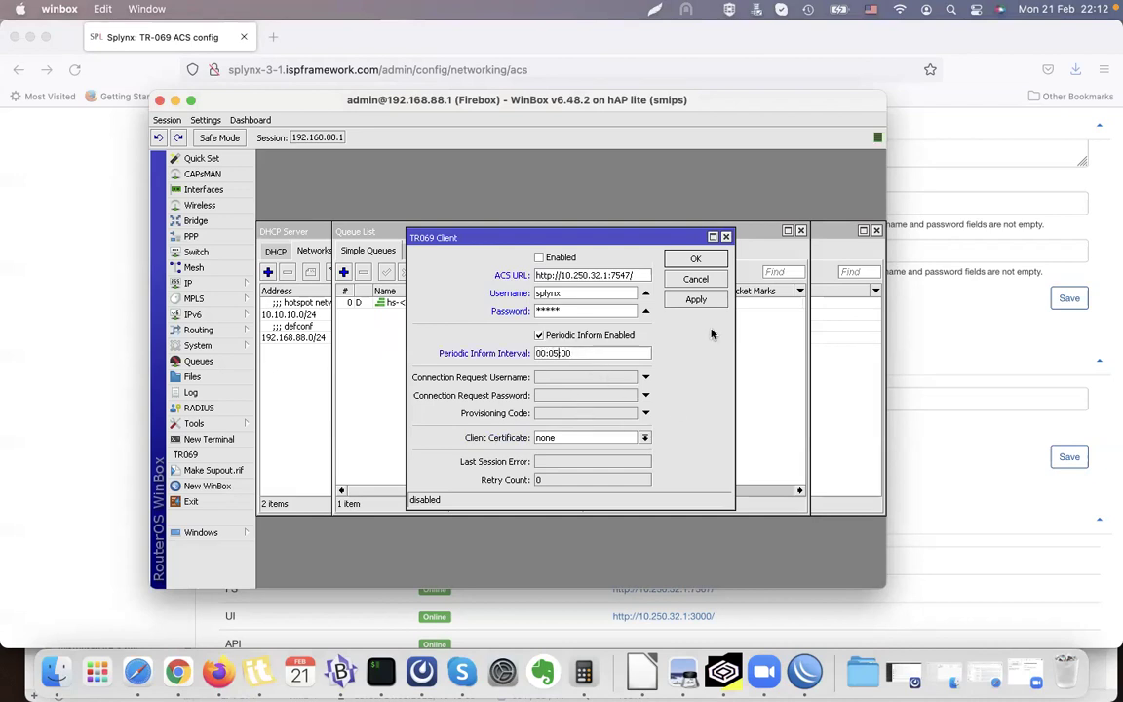
click(555, 259)
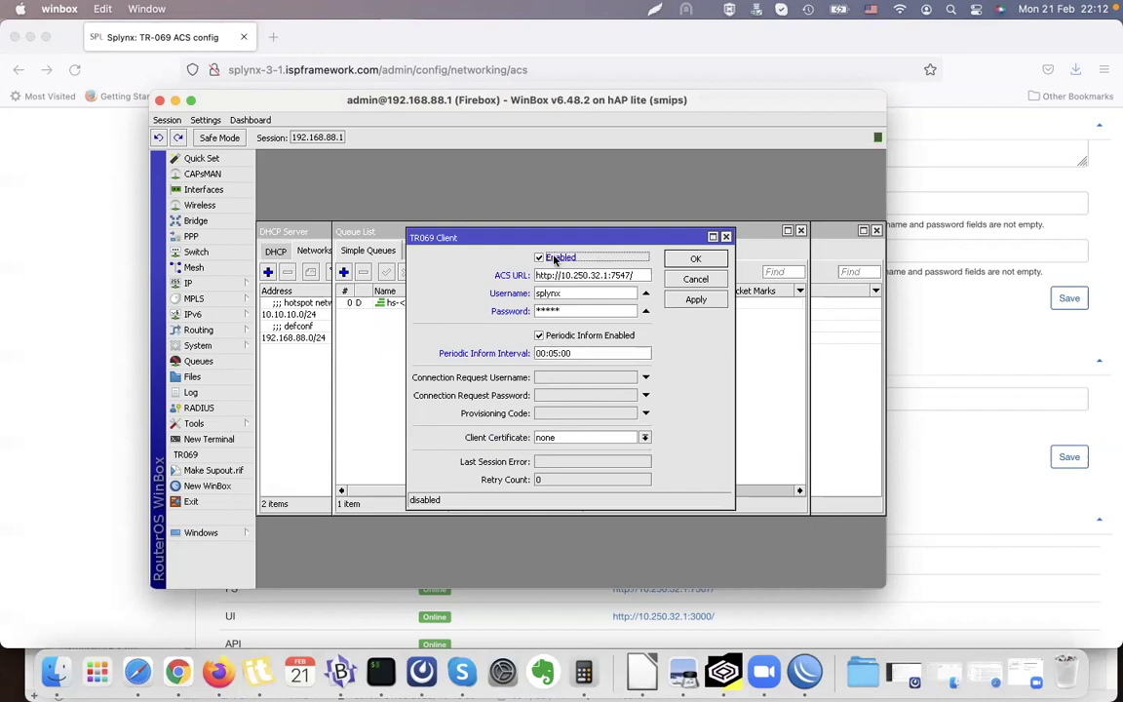
click(696, 301)
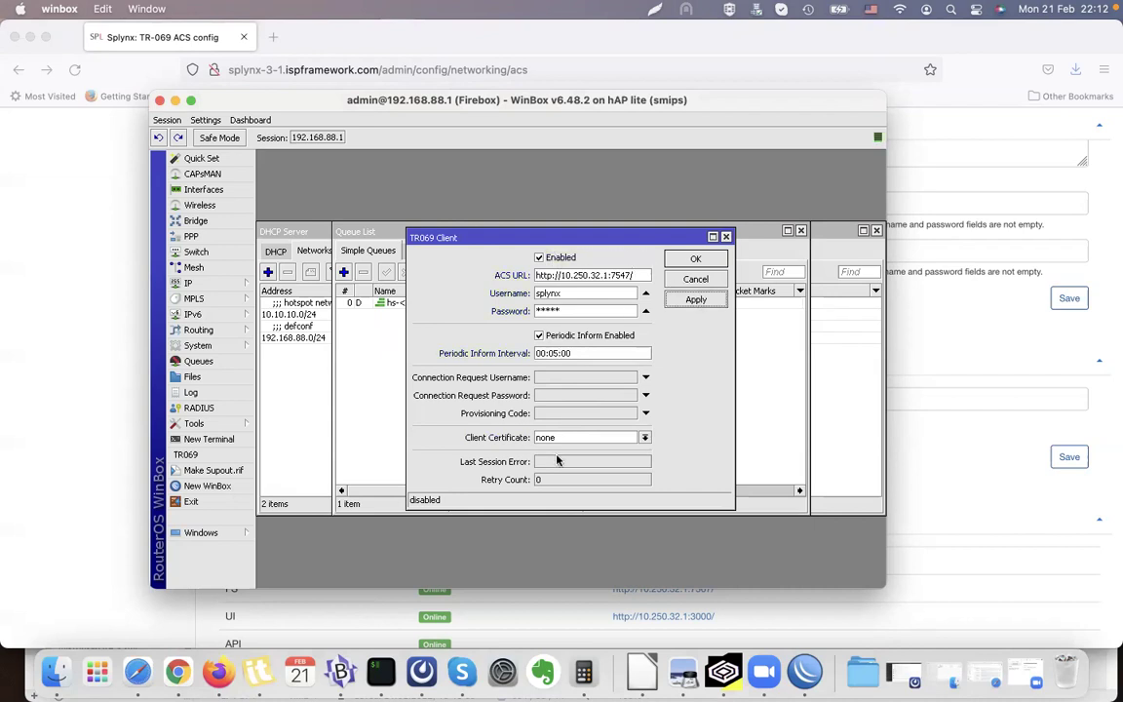
Retype the ACS password and apply again, then check the generated connection request username.
double_click(582, 312)
text(s)
click(696, 301)
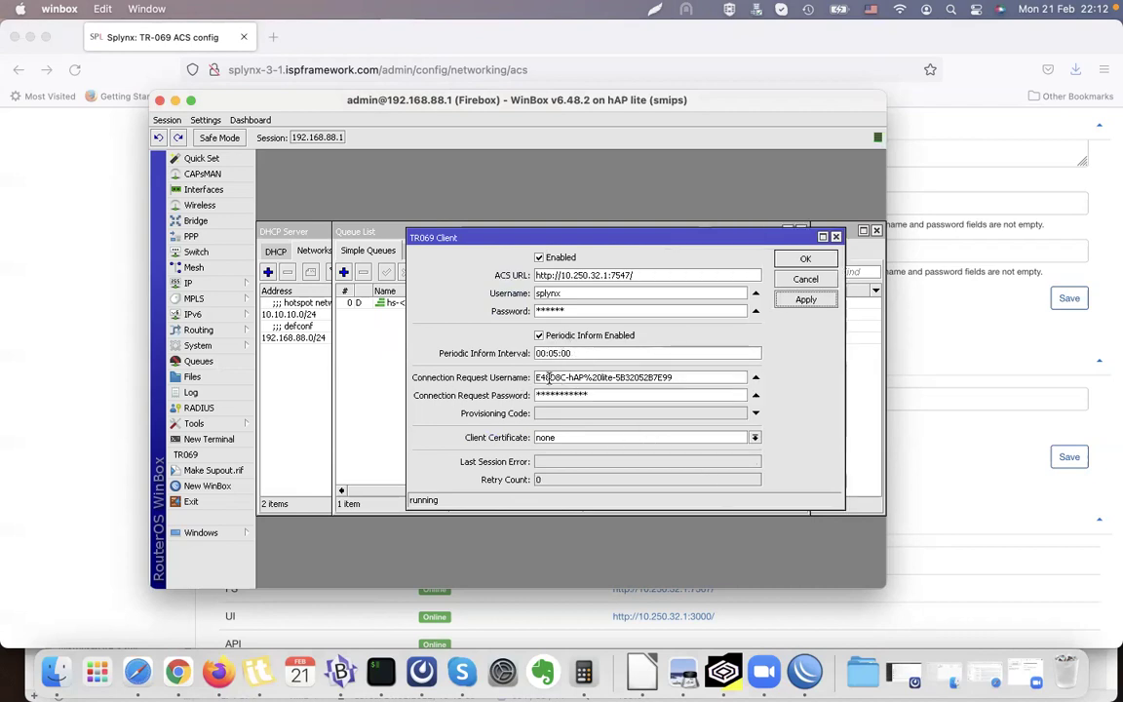
drag(538, 378, 700, 379)
click(700, 378)
click(88, 352)
Open Networking > TR-069 (ACS) > Devices in Splynx and reload the list.
scroll(395, 353, up, 10)
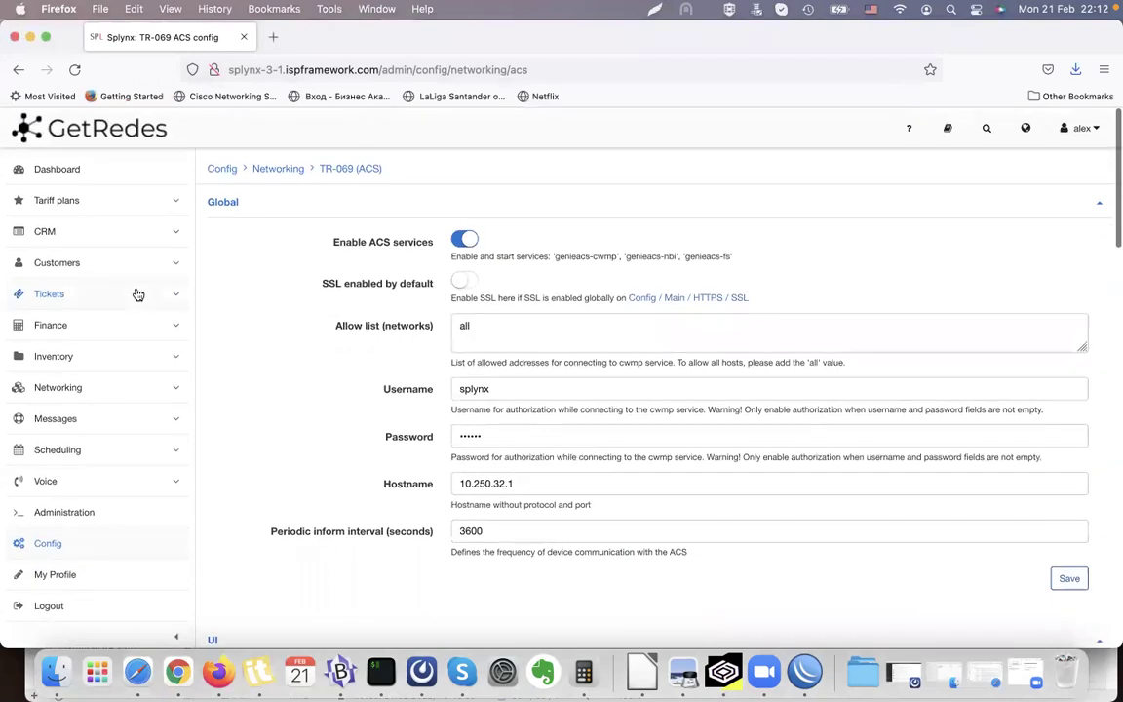
click(76, 335)
click(76, 335)
click(70, 388)
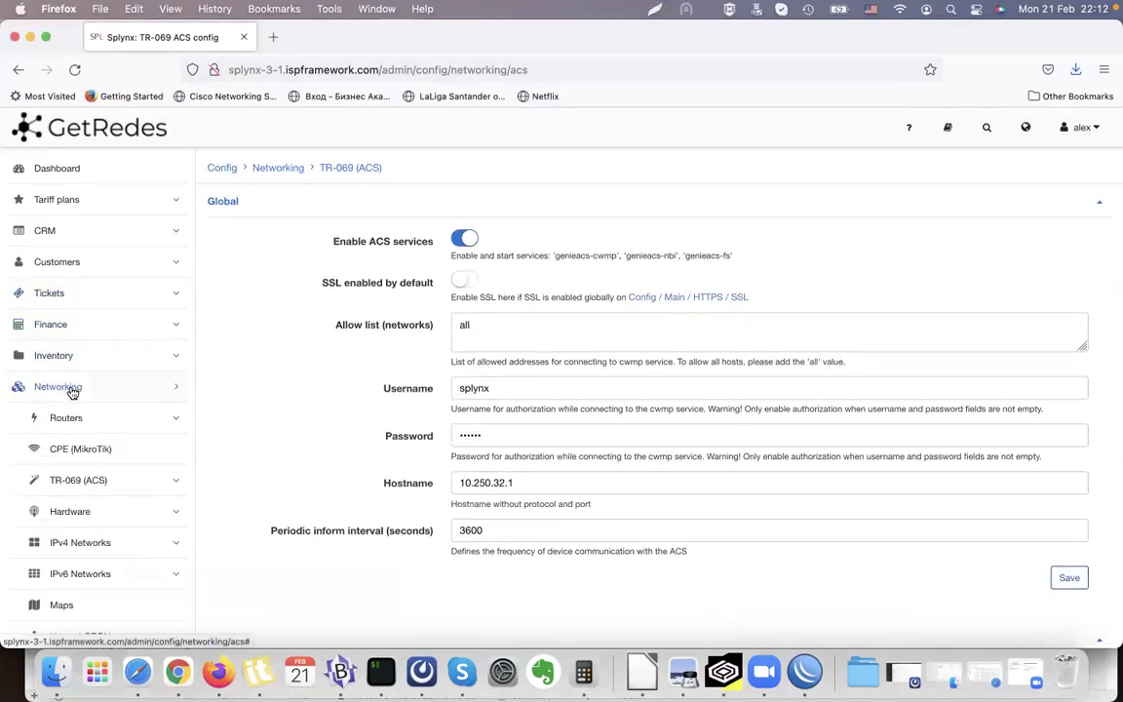
click(88, 480)
click(96, 543)
click(1087, 172)
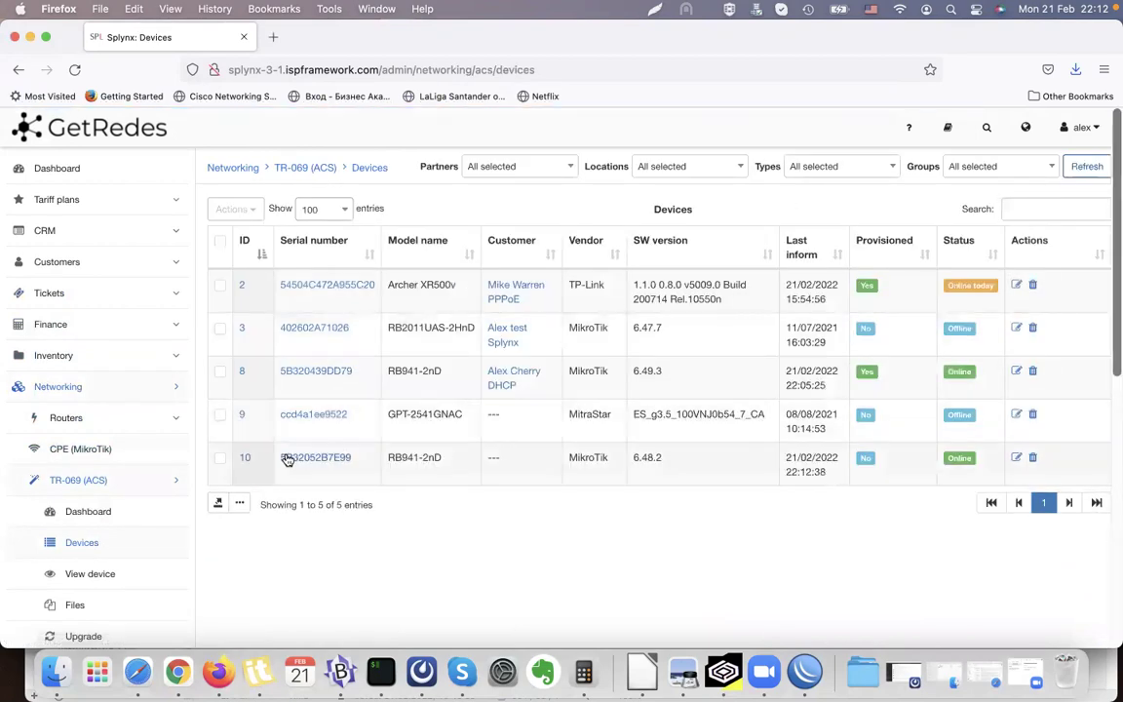
Check the new router's serial, model RB941-2nD and firmware 6.48.2, then open its device page.
drag(351, 459, 286, 459)
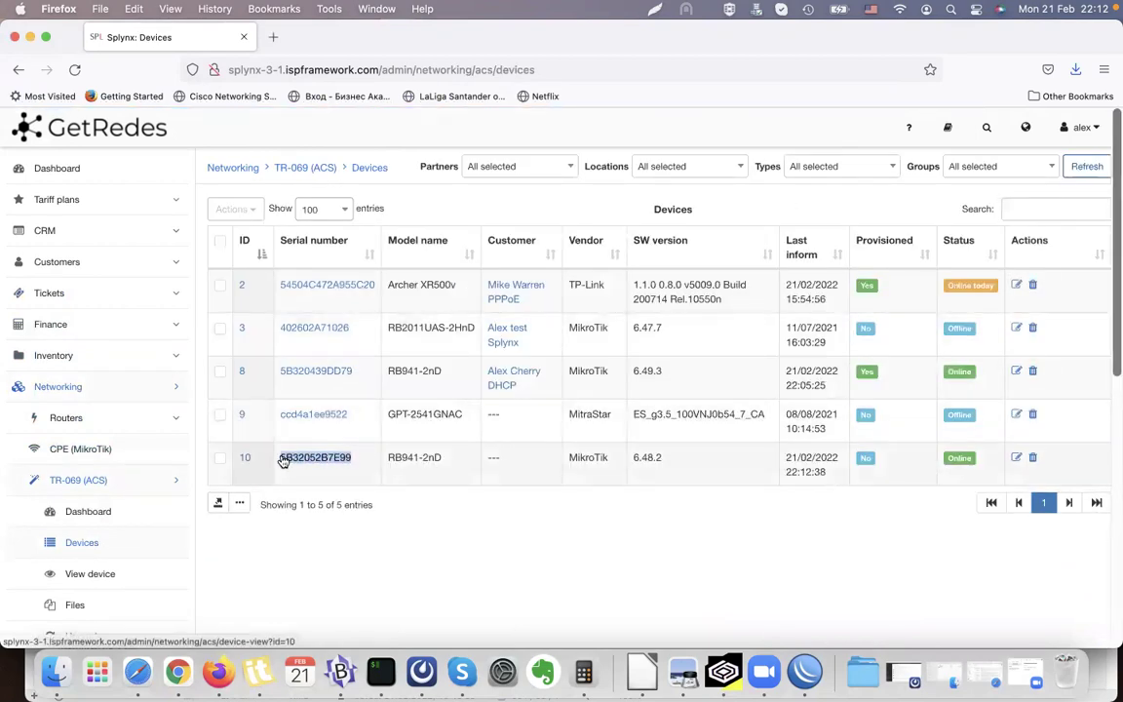
drag(388, 457, 451, 457)
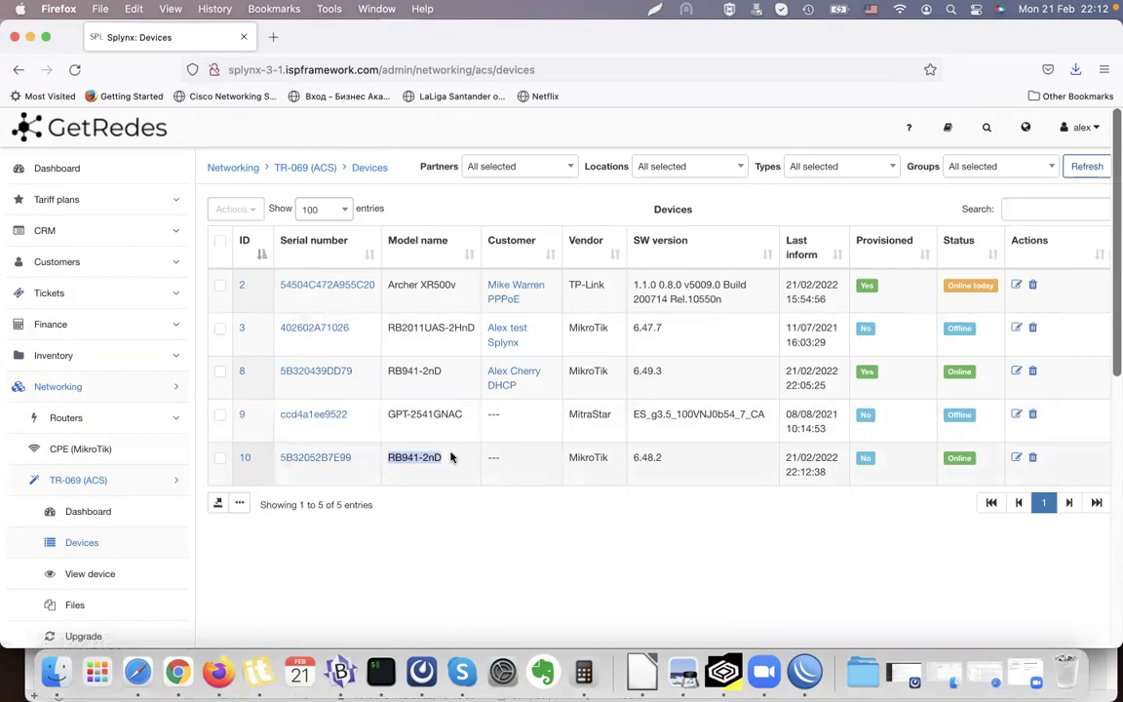
click(535, 469)
drag(632, 457, 664, 457)
click(832, 454)
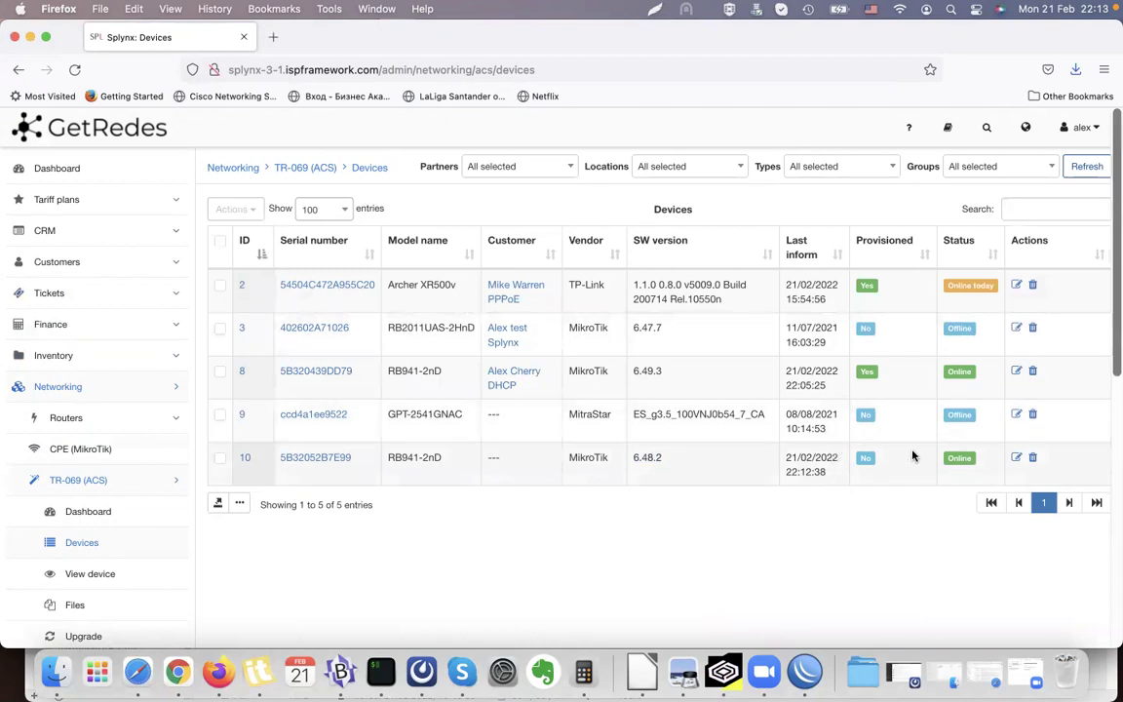
click(317, 458)
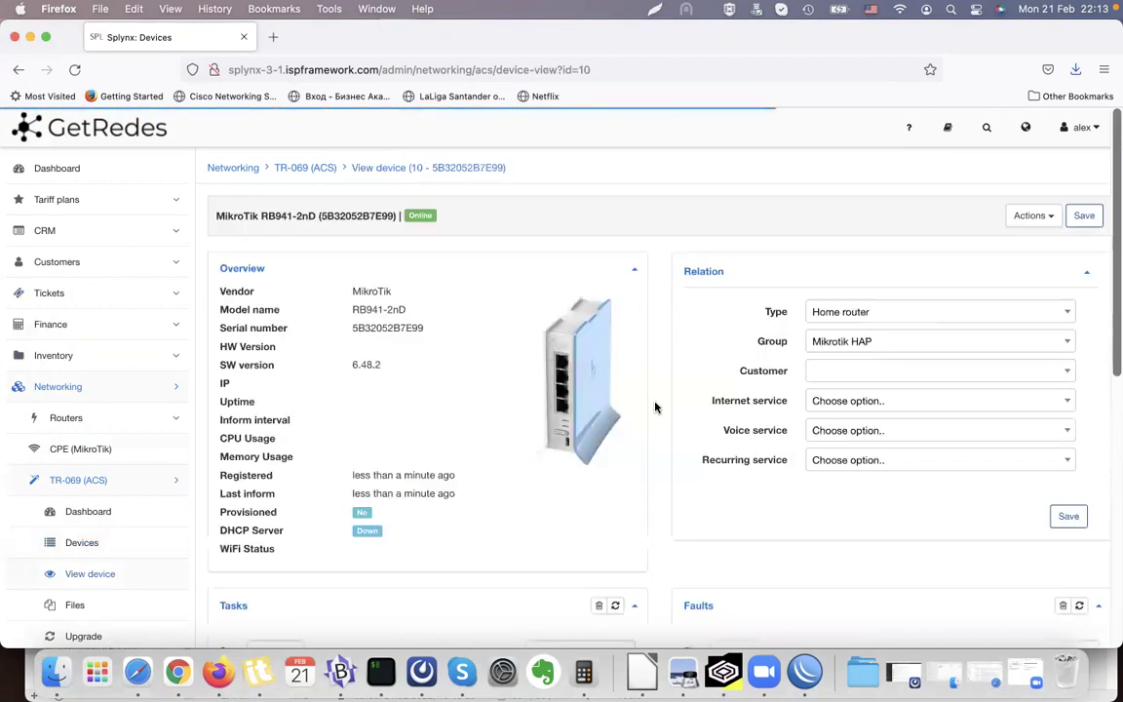
scroll(656, 408, down, 5)
scroll(655, 407, up, 3)
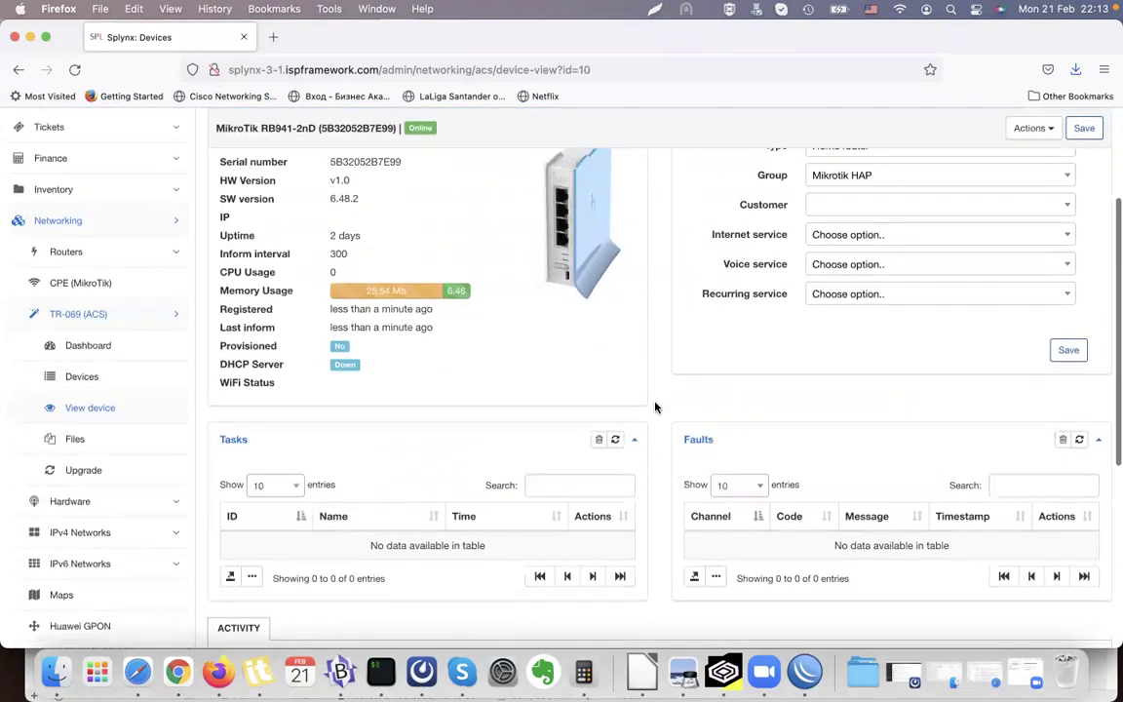
scroll(251, 321, up, 2)
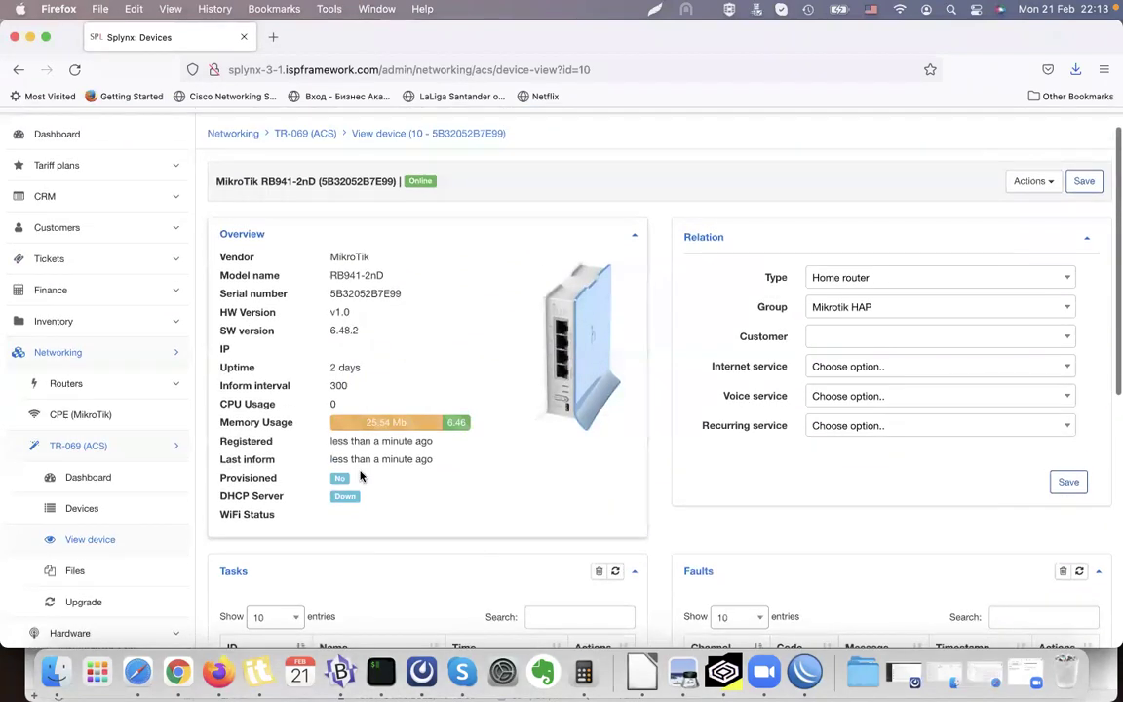
scroll(621, 355, down, 10)
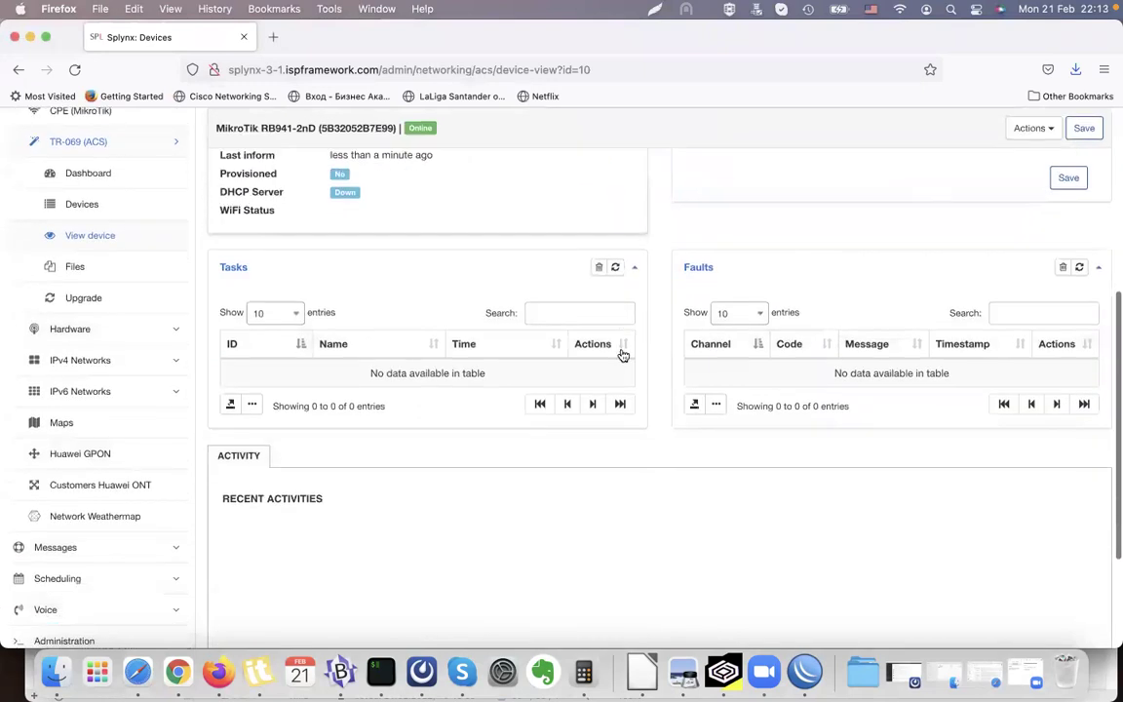
scroll(502, 334, up, 5)
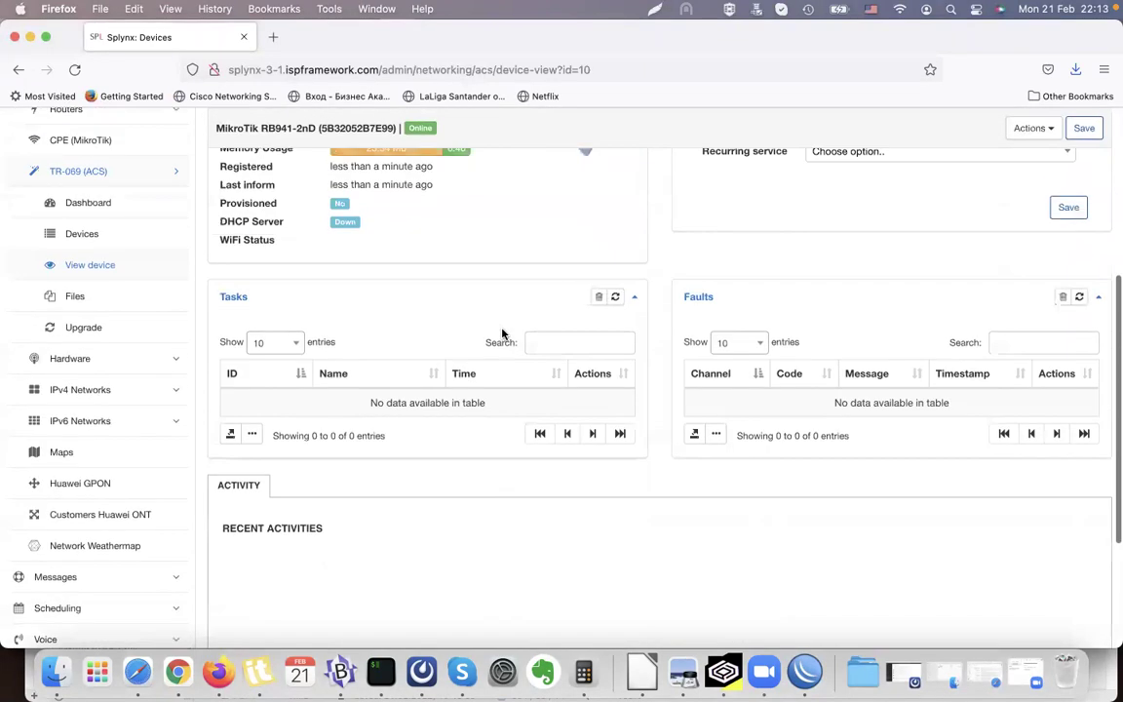
scroll(501, 416, down, 3)
scroll(658, 393, down, 1)
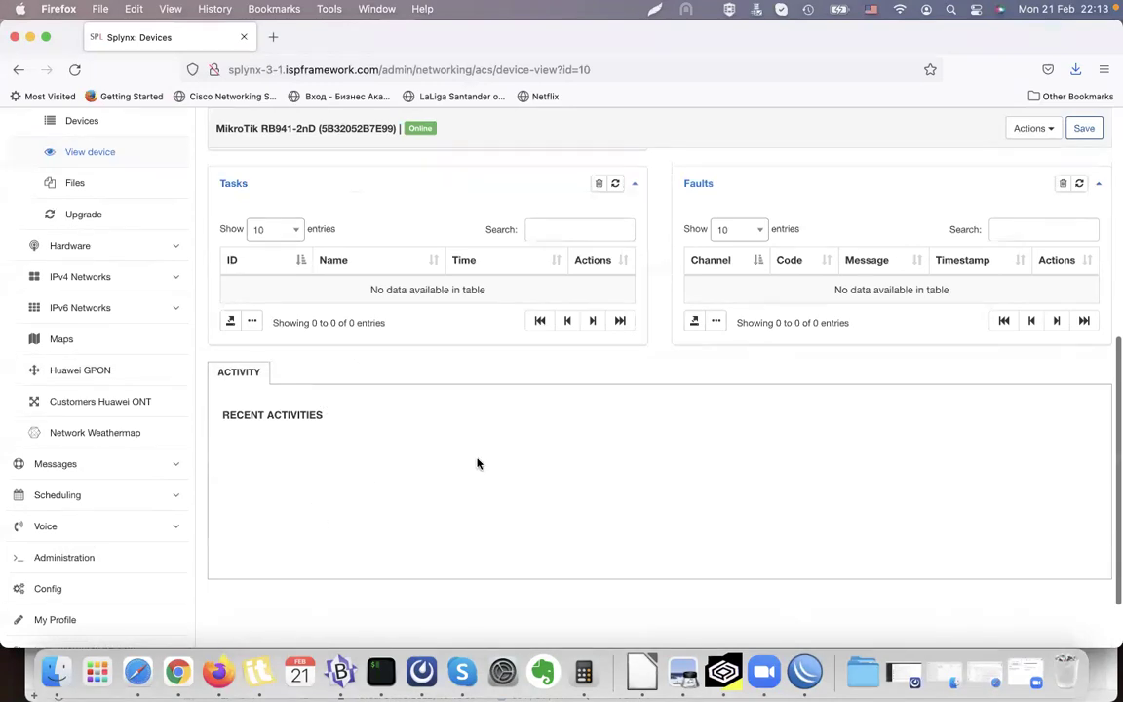
scroll(477, 463, up, 5)
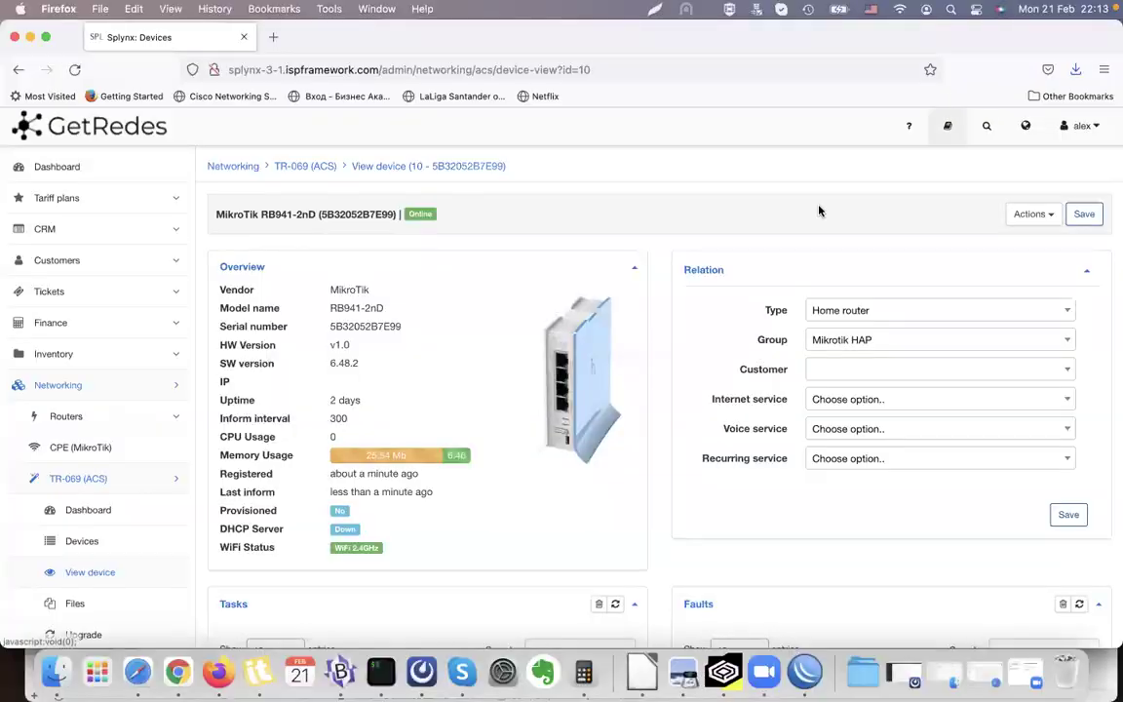
scroll(693, 296, down, 10)
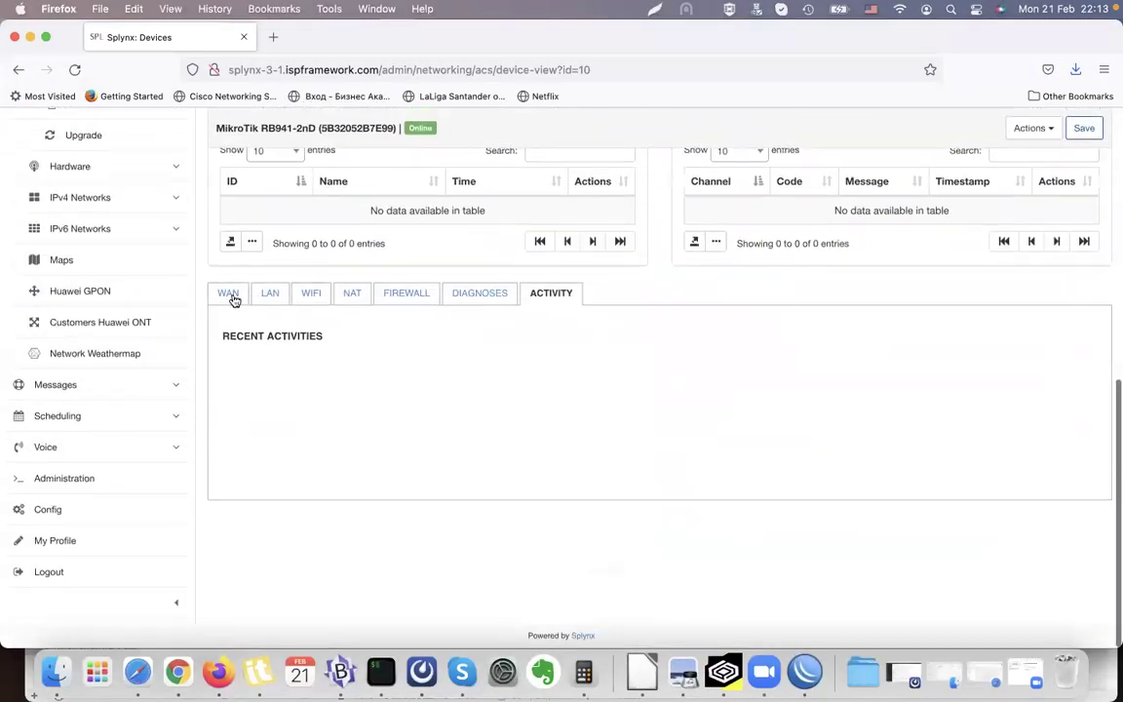
Review the router's WAN connection details.
click(231, 295)
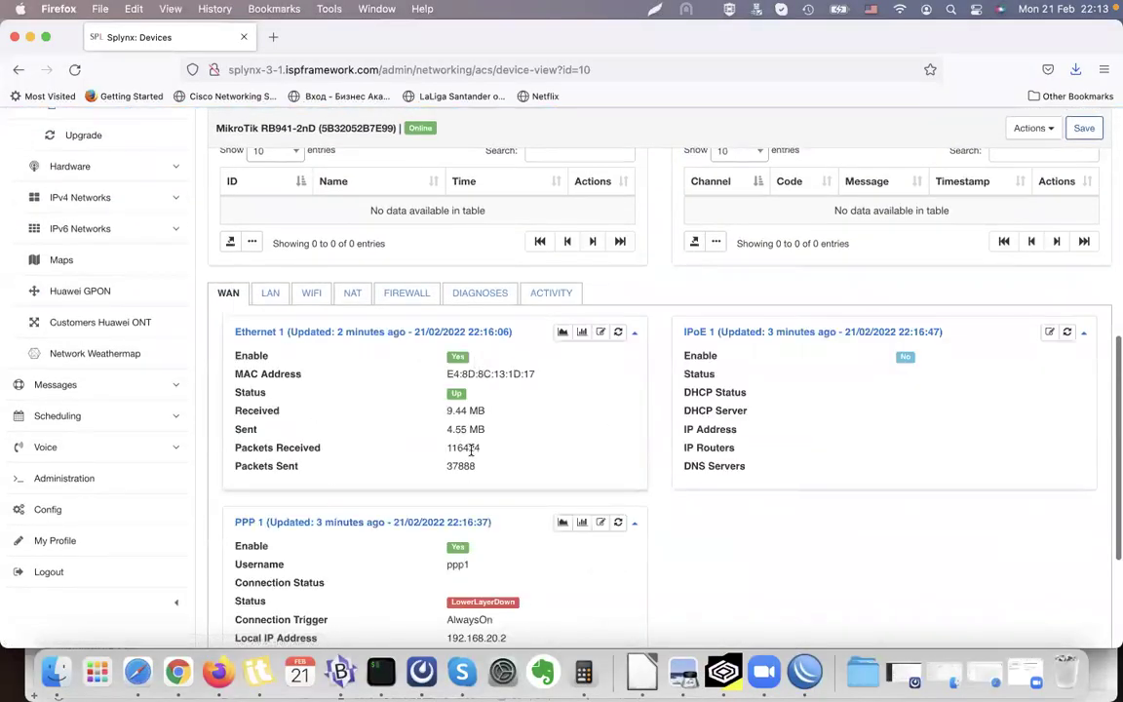
scroll(303, 482, down, 3)
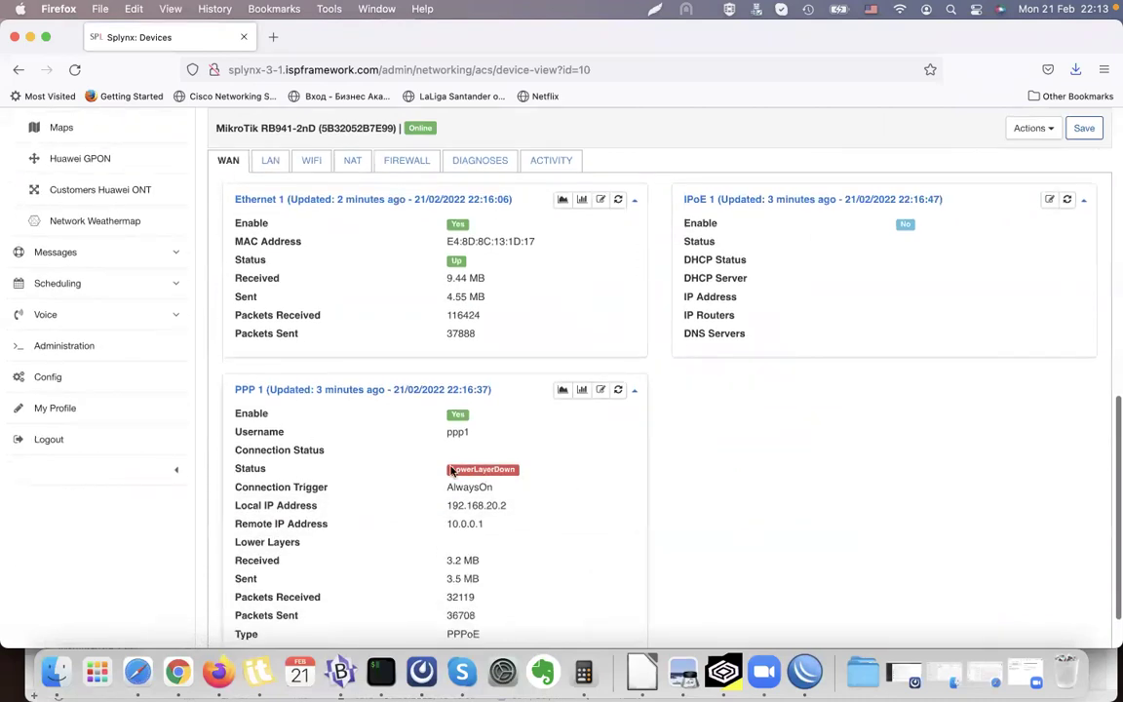
scroll(451, 466, down, 1)
scroll(501, 394, up, 4)
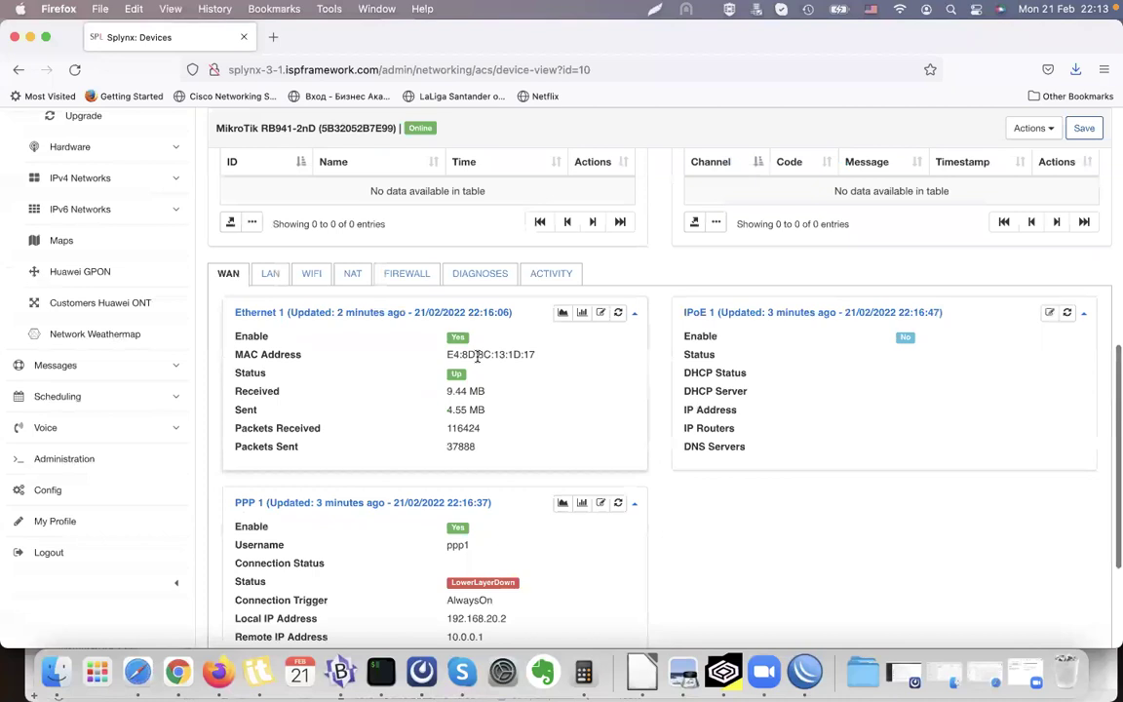
Review the router's LAN hosts and DHCP server details, showing DHCP Server Down.
click(270, 274)
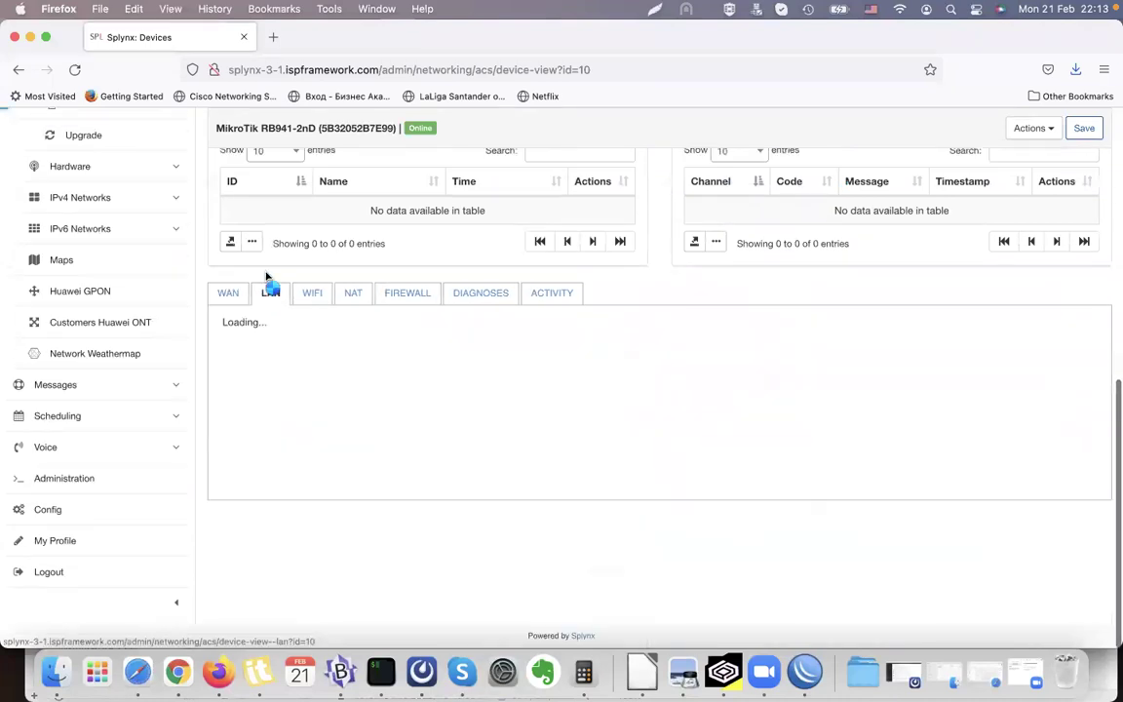
scroll(770, 383, down, 1)
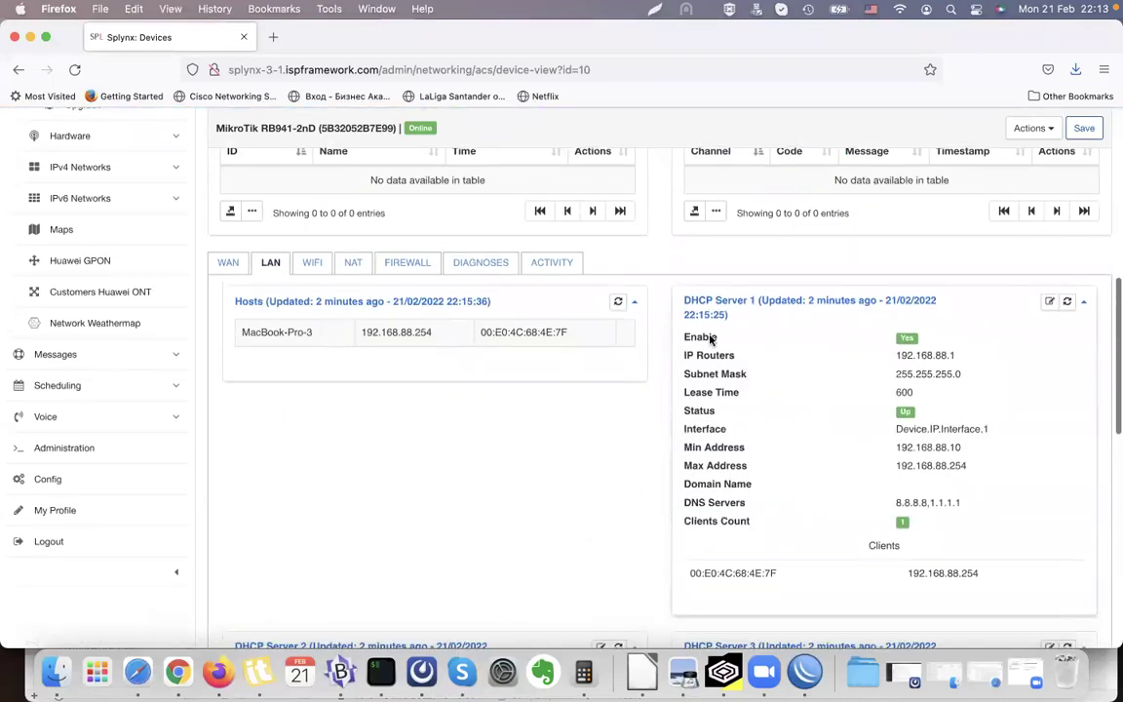
scroll(821, 458, down, 3)
scroll(822, 458, up, 4)
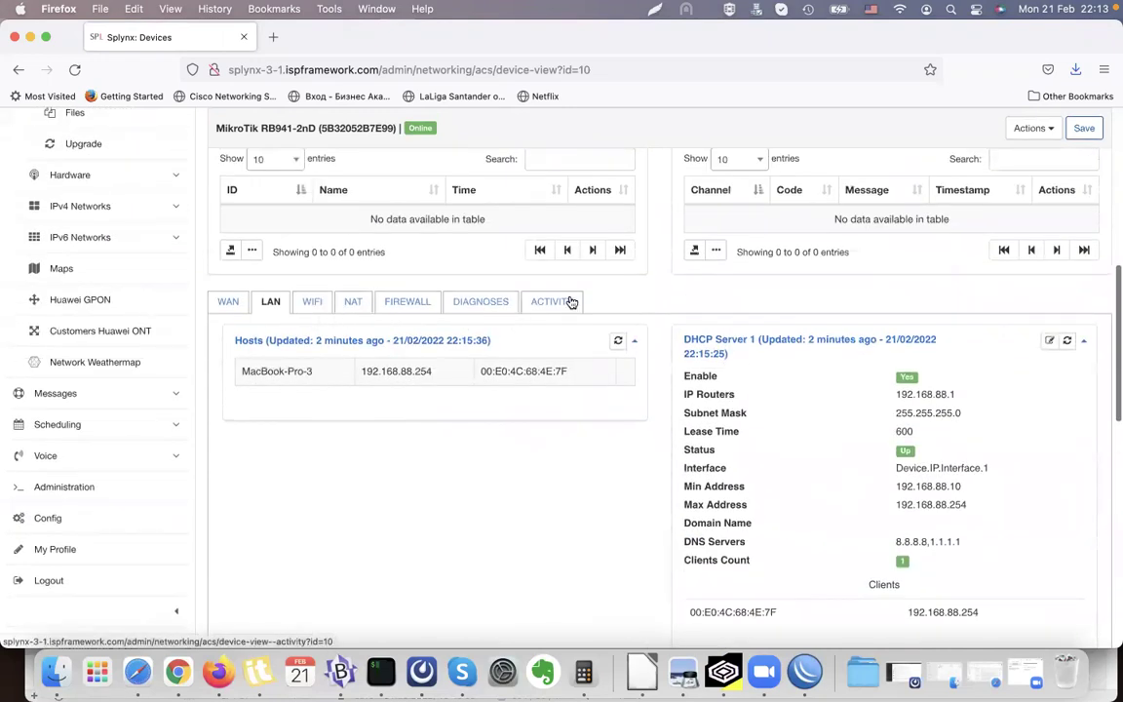
scroll(559, 306, up, 10)
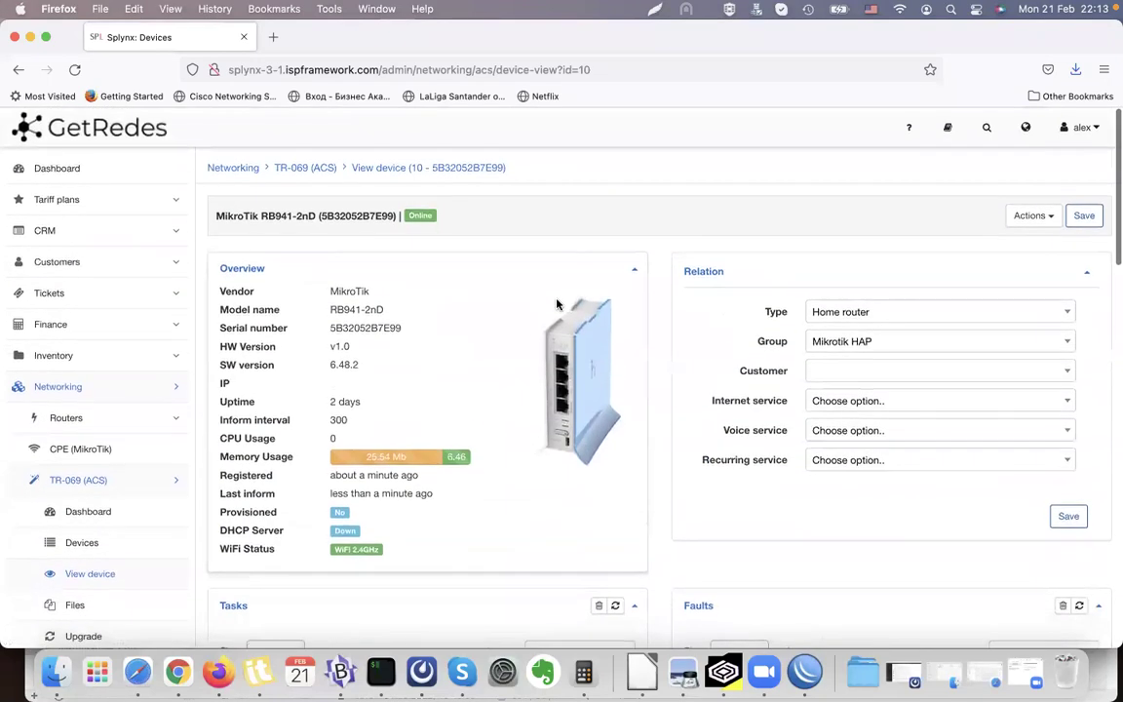
Look up the full customer list, then return to the router's device page.
click(891, 374)
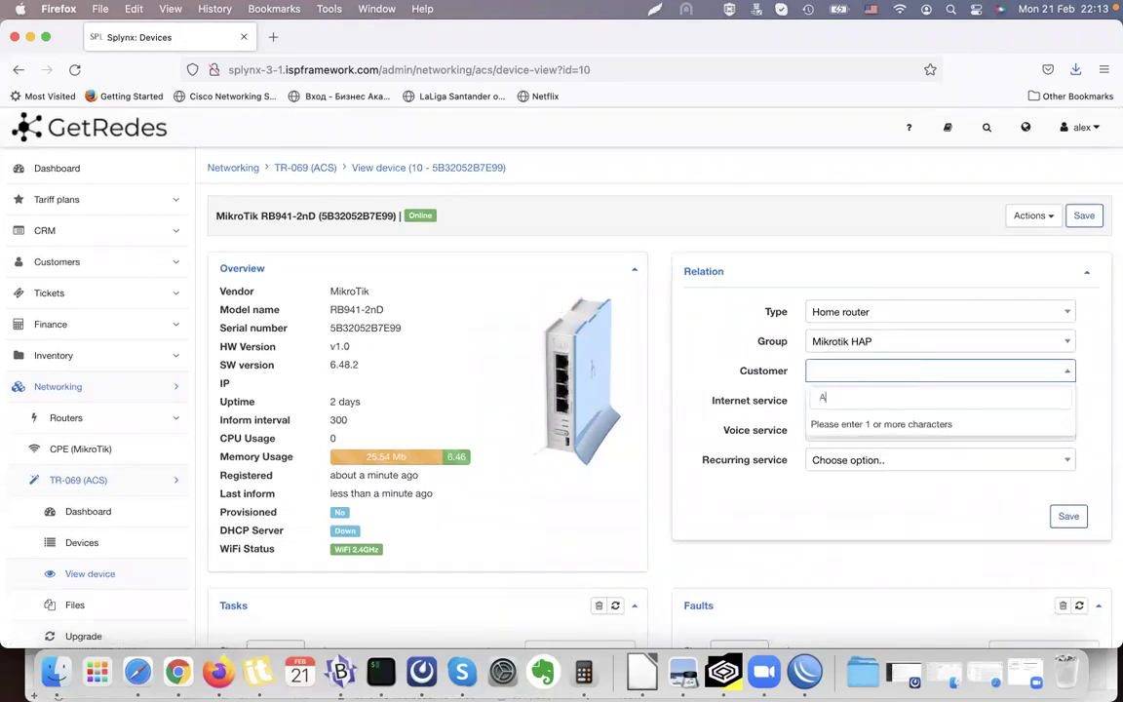
click(61, 261)
click(59, 355)
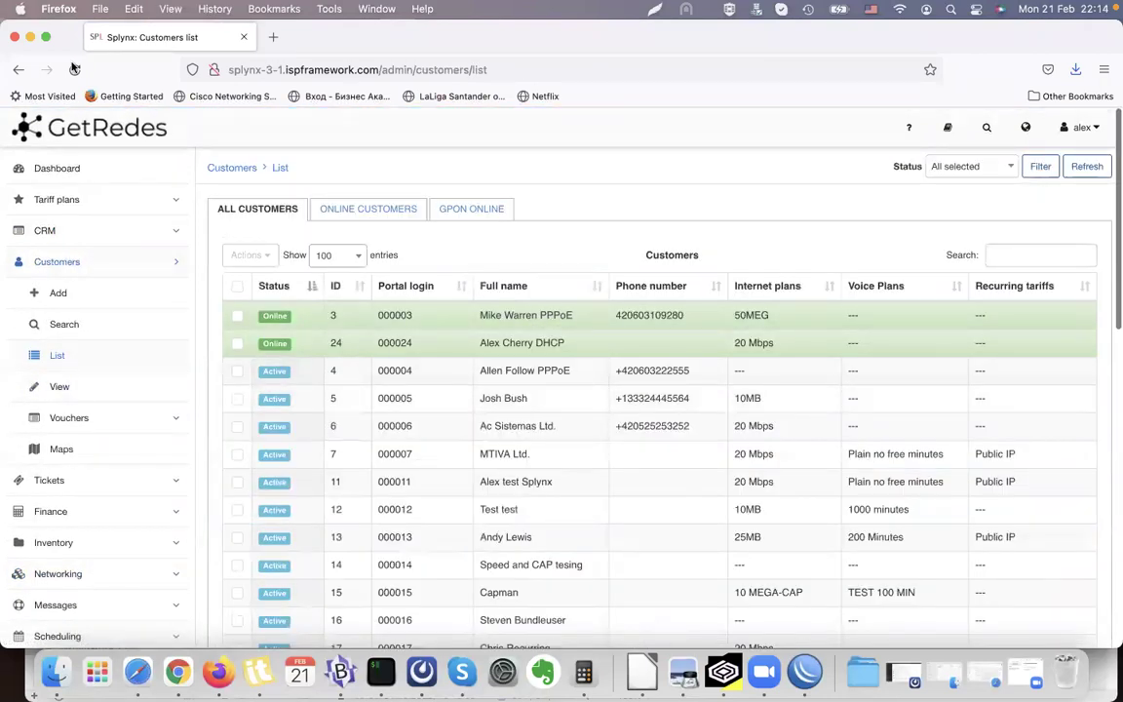
click(17, 72)
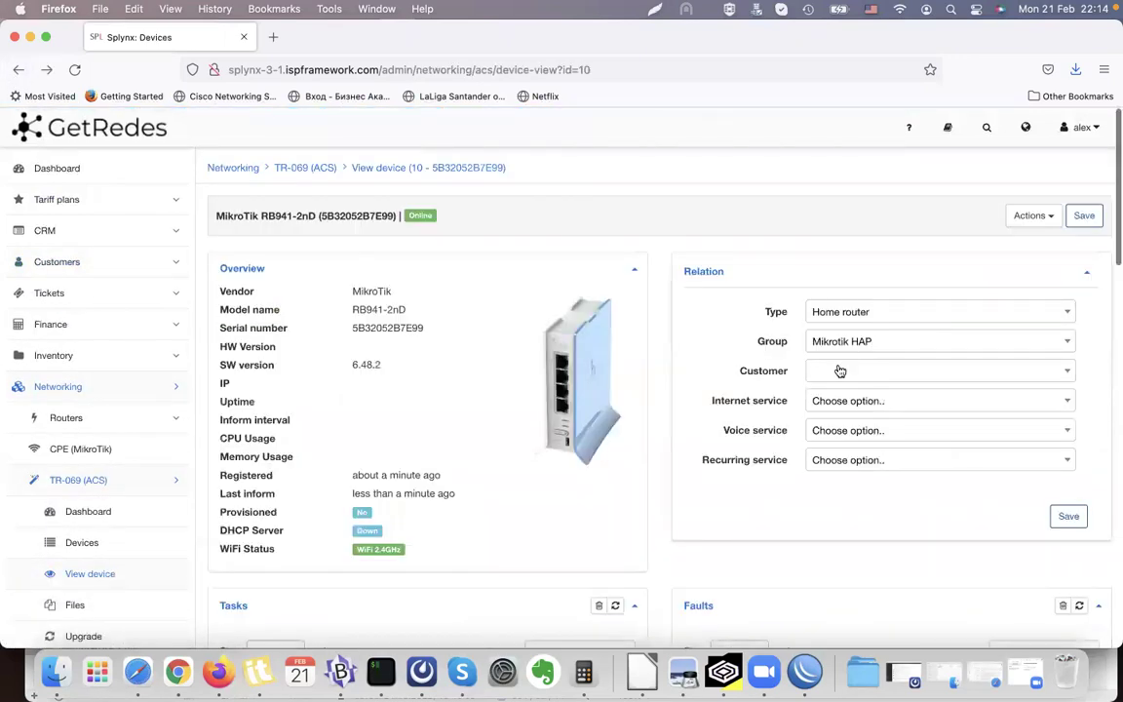
Search for and select a customer in the Relation panel, then check available internet services.
click(839, 370)
text(Alle)
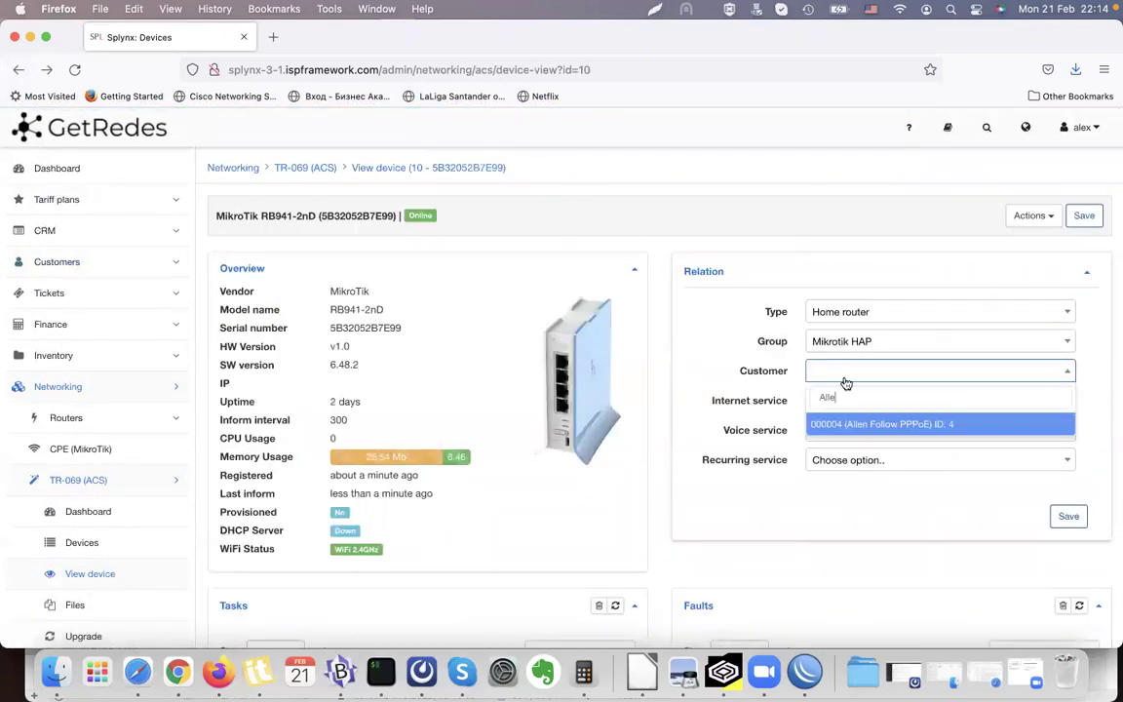
click(848, 425)
click(819, 401)
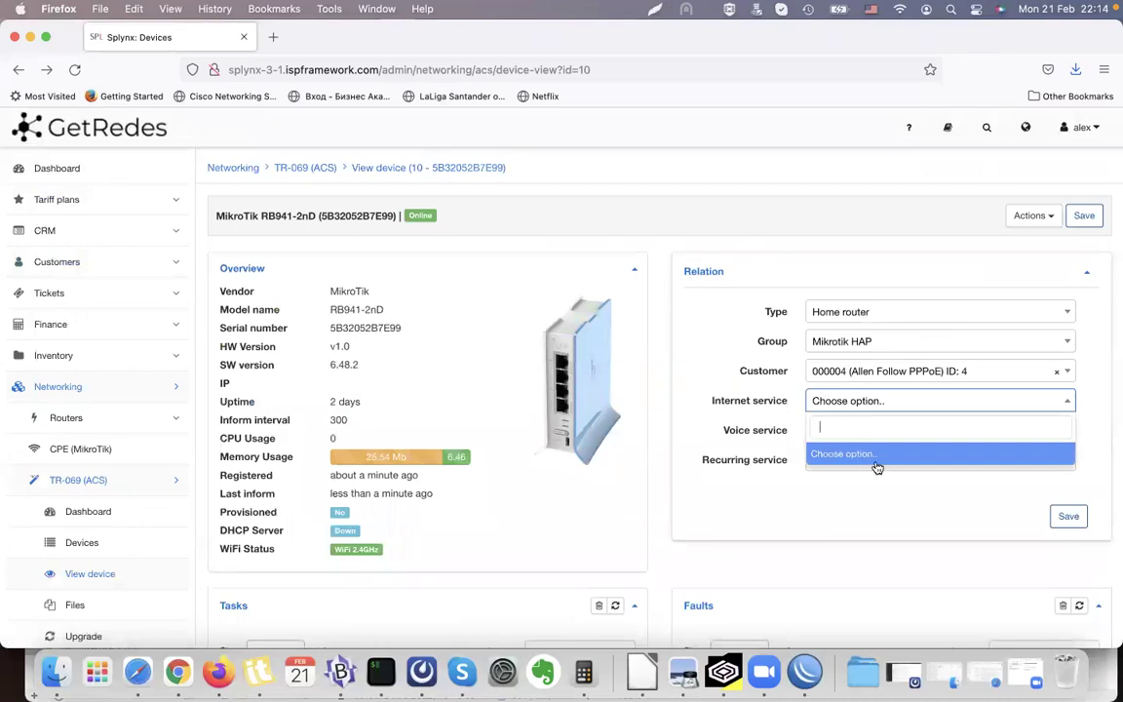
click(748, 404)
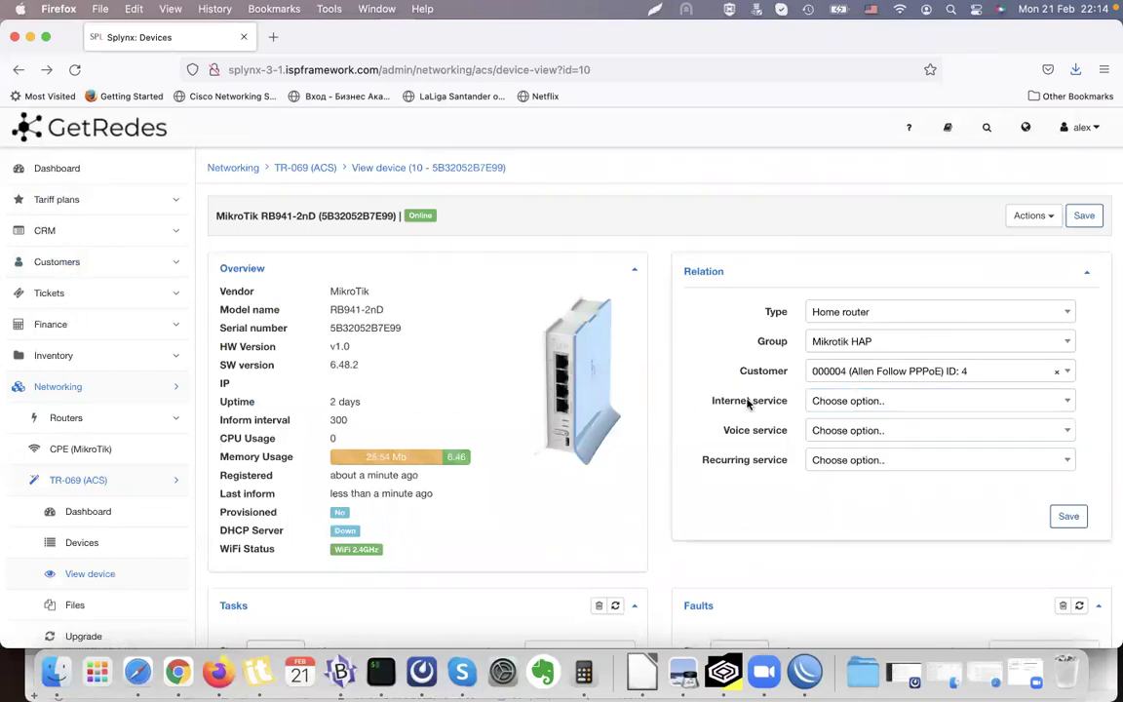
click(883, 378)
click(877, 400)
click(878, 401)
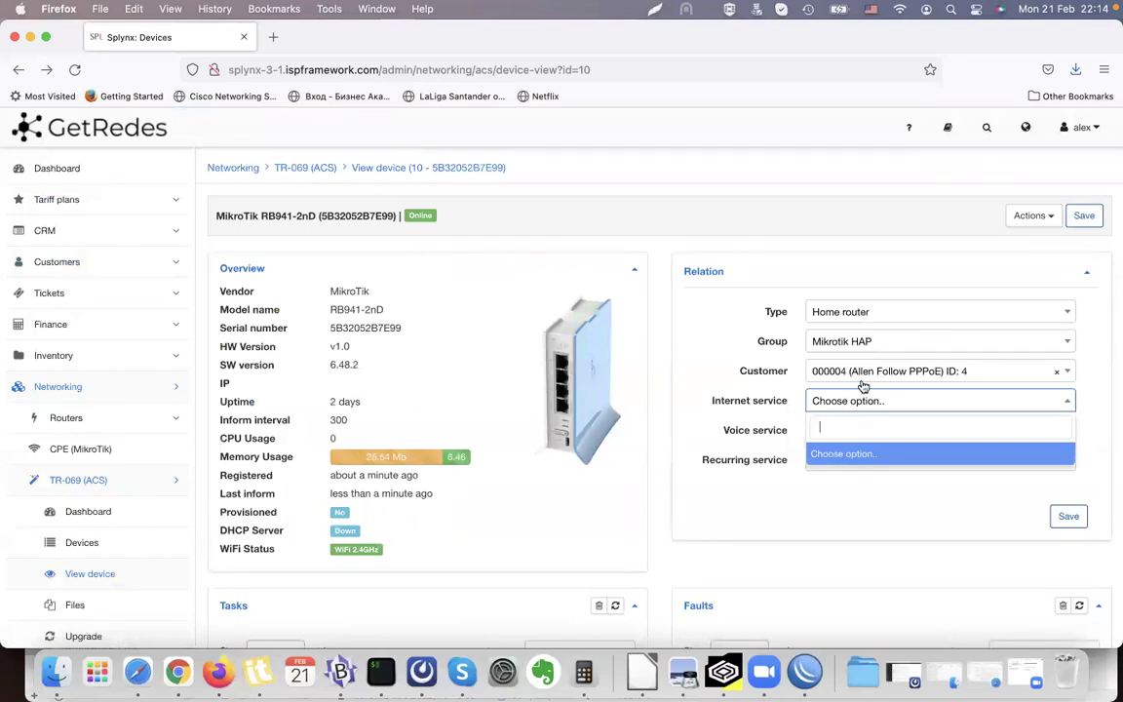
Search for and select a different PPPoE customer instead, checking the internet service options again.
click(894, 374)
text(Wa)
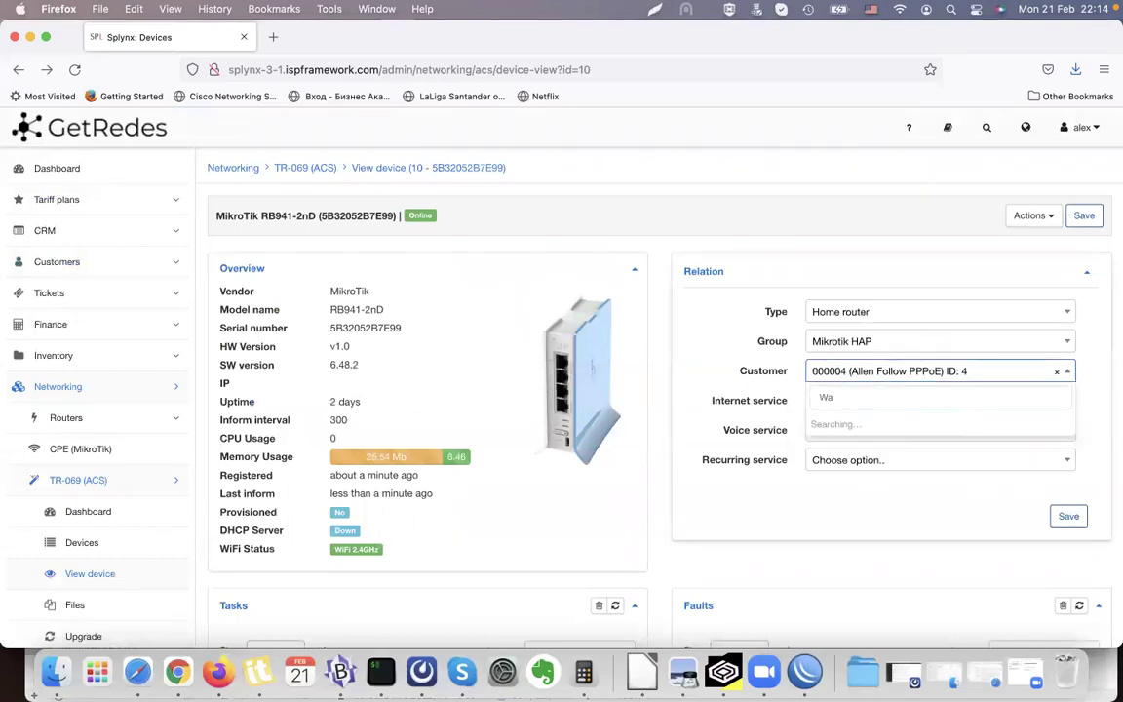
text(rren)
click(885, 431)
click(870, 402)
click(741, 439)
click(871, 402)
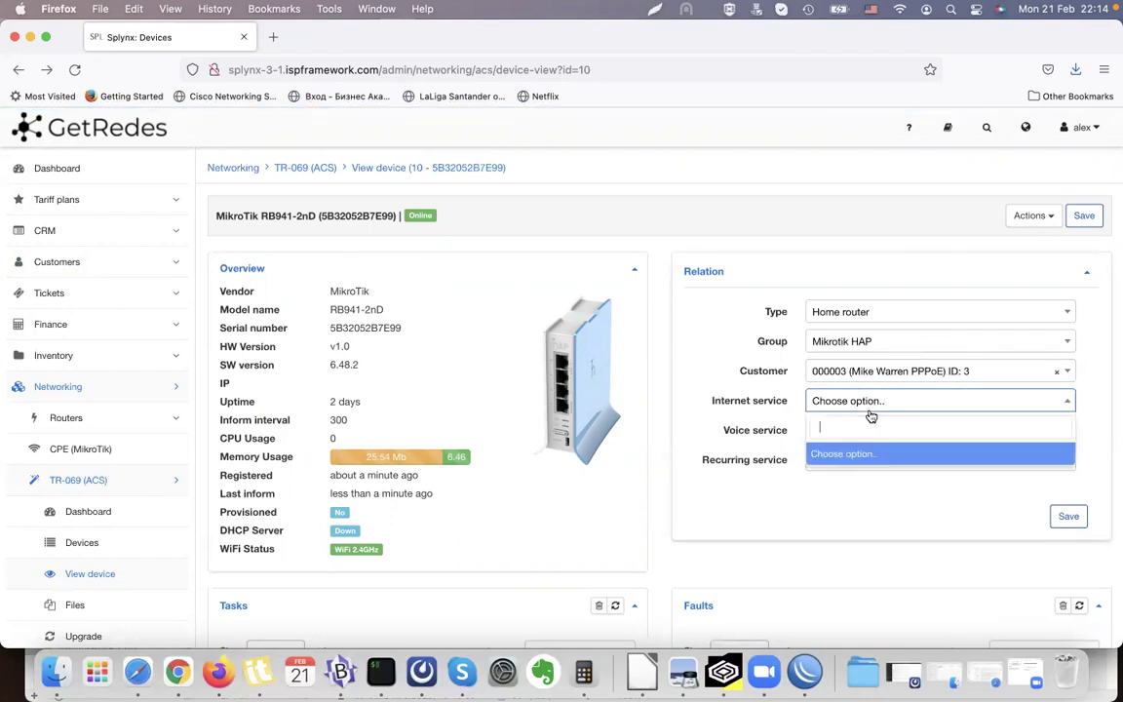
click(932, 404)
Leave the unsaved device page and review the Customers list.
click(78, 261)
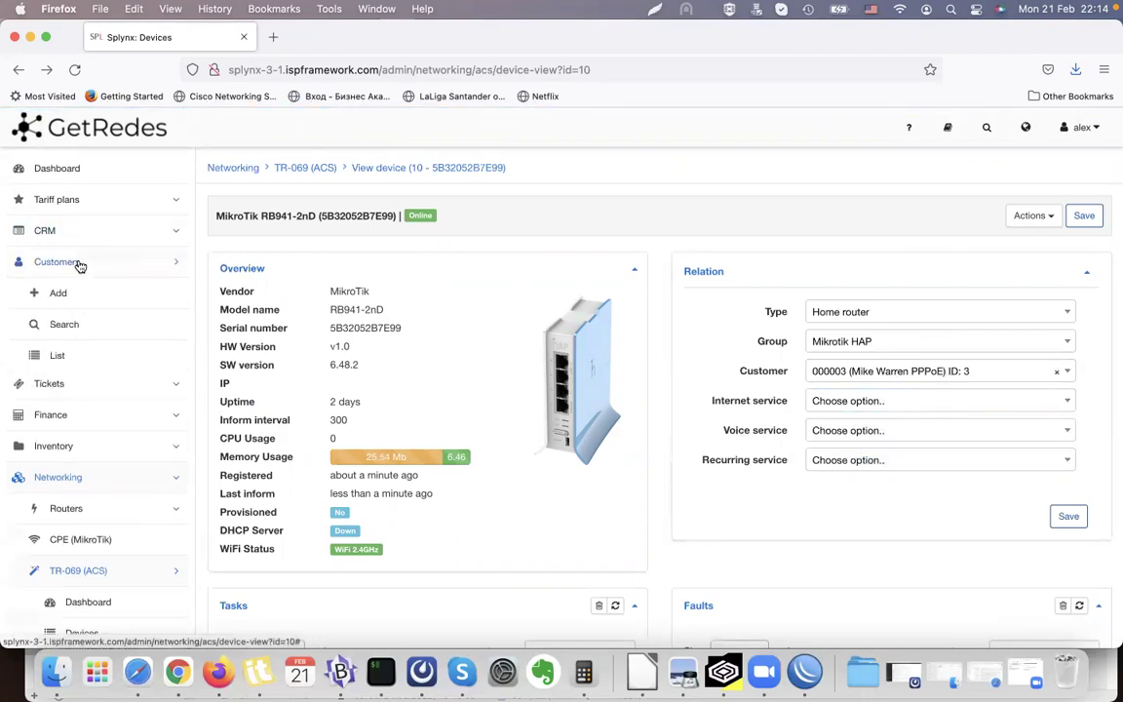
click(78, 356)
click(632, 431)
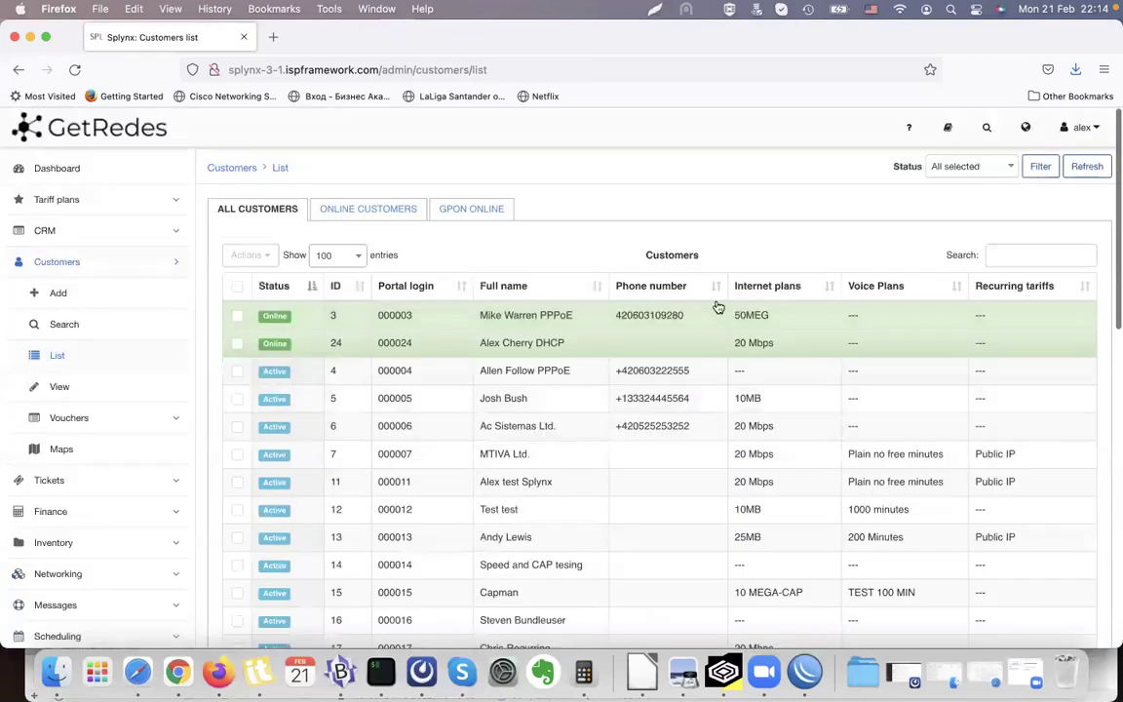
scroll(632, 408, down, 2)
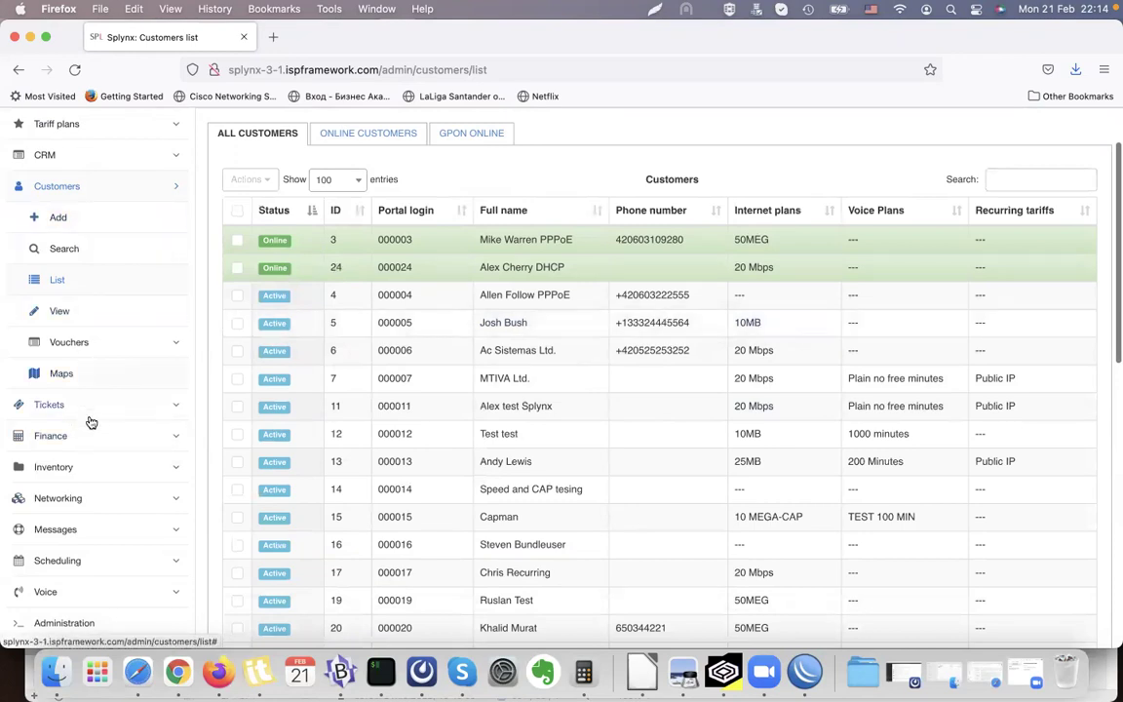
scroll(89, 560, up, 1)
Open the TR-069 Devices list and the page of device serial 5B32052B7E99.
click(108, 197)
click(79, 326)
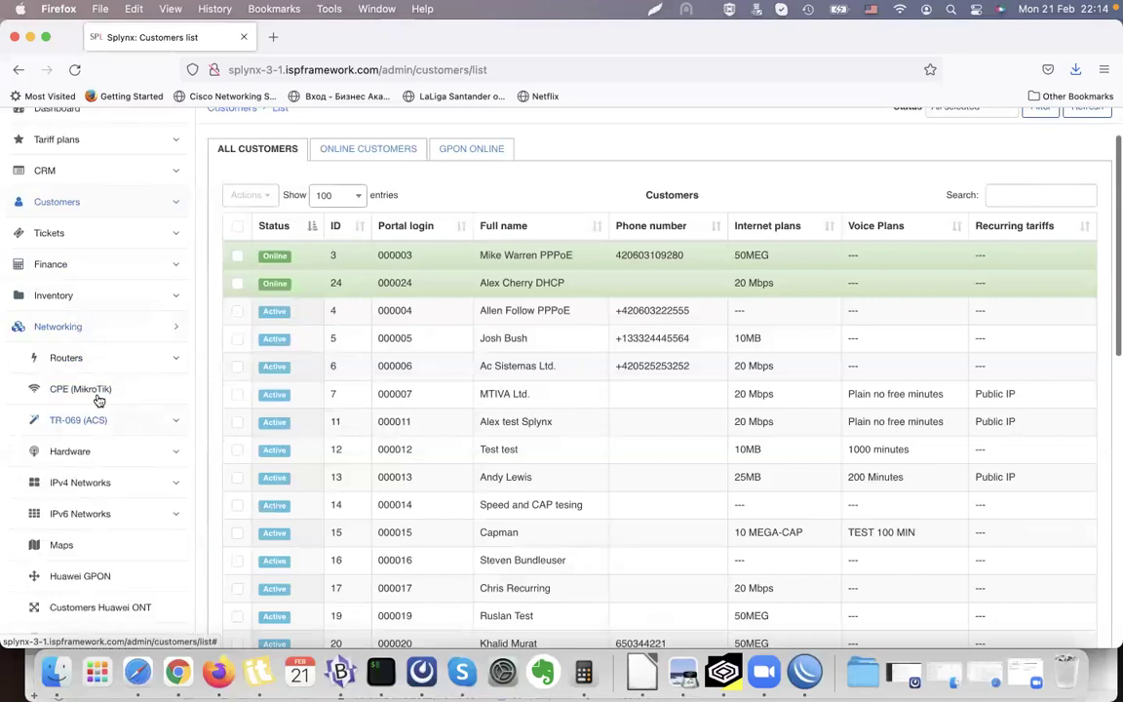
click(69, 421)
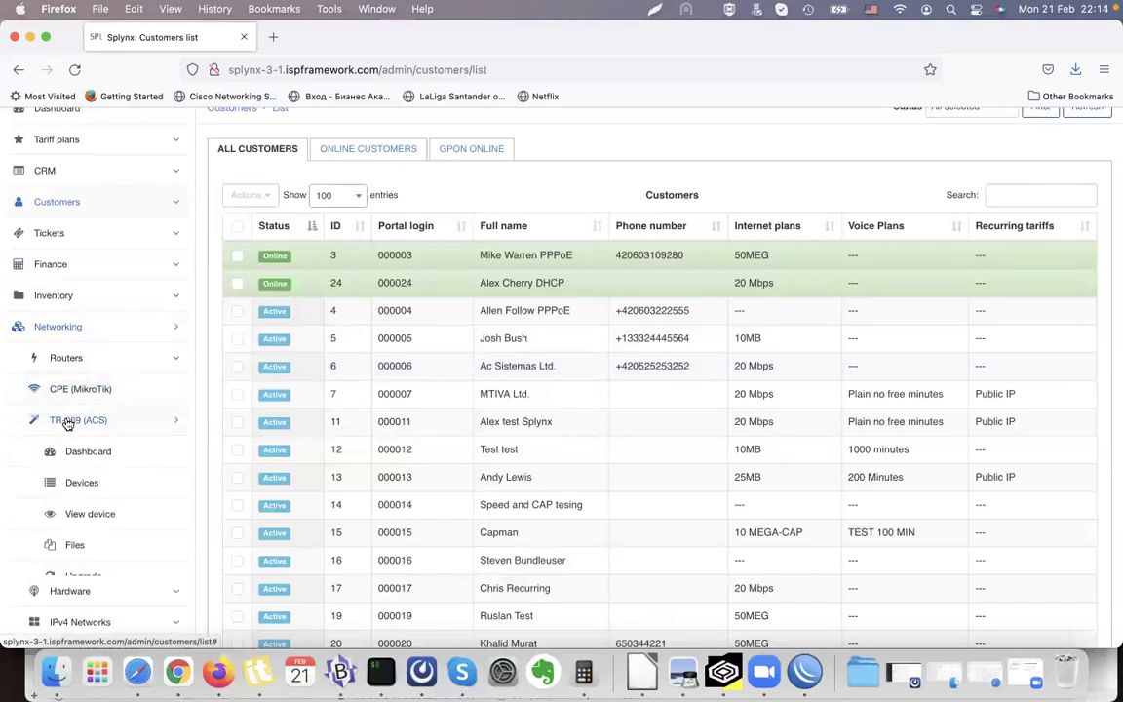
click(86, 483)
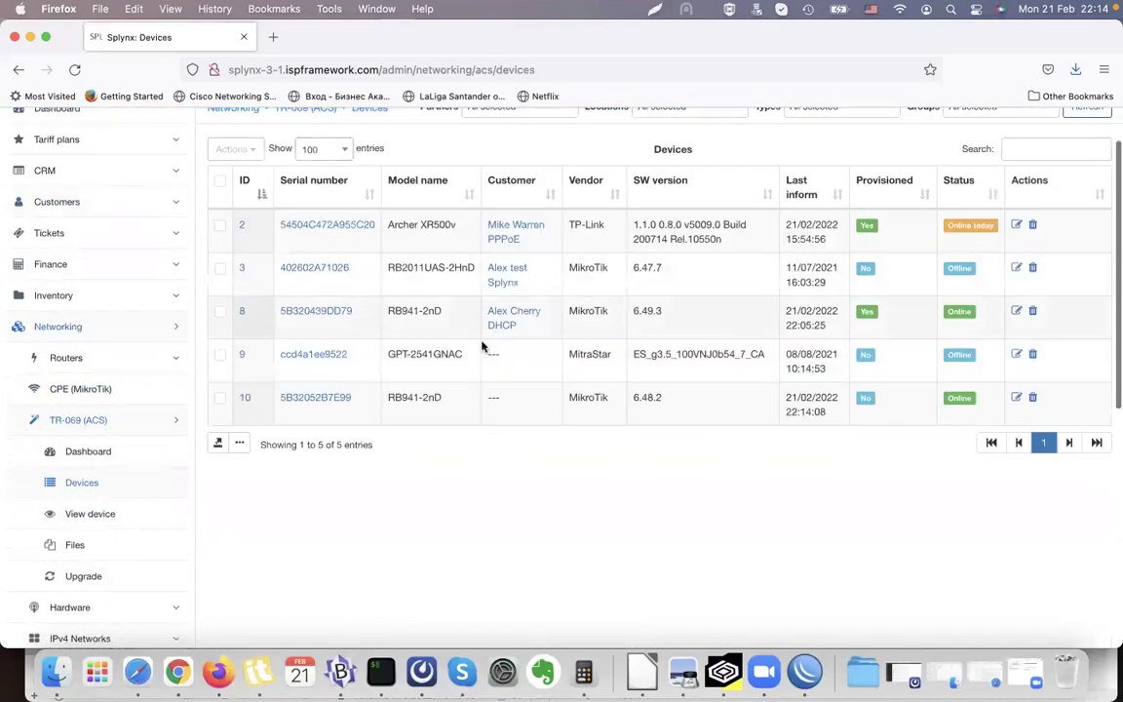
click(317, 396)
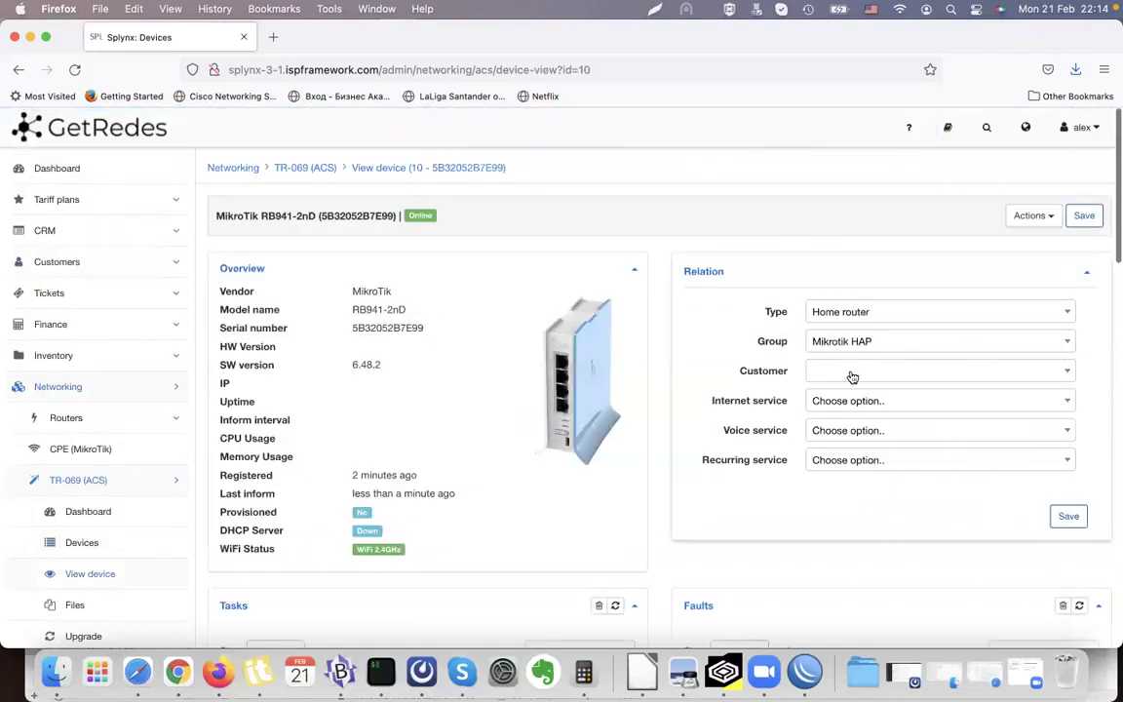
Search for and pick the intended customer, and assign the 10 MB POWENET NEW internet service.
click(838, 371)
text(Josh)
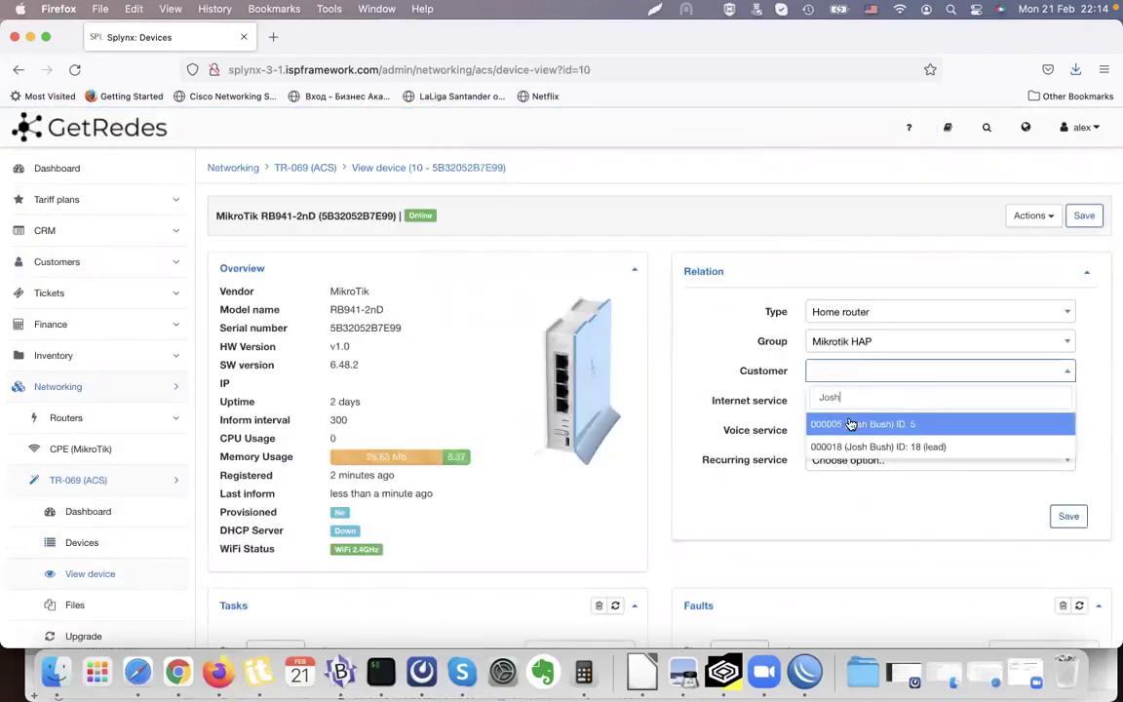
click(850, 423)
click(840, 400)
click(844, 476)
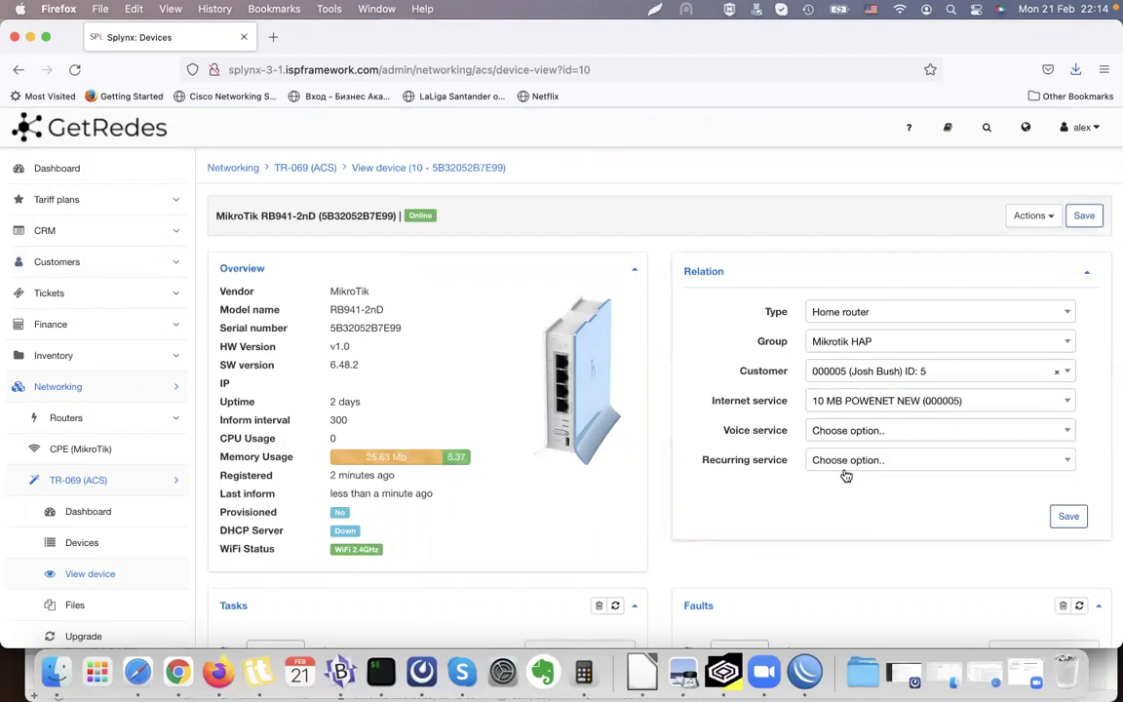
Review the voice service options and save the MikroTik RB941-2nD relation.
click(903, 438)
click(892, 434)
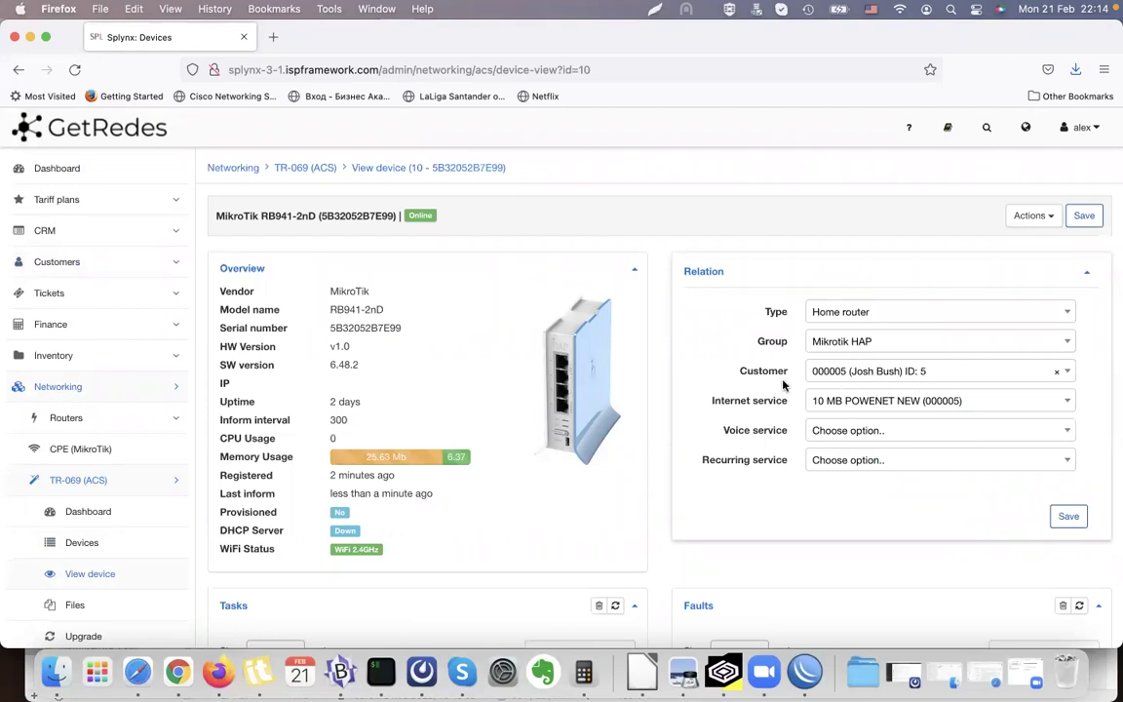
triple_click(753, 401)
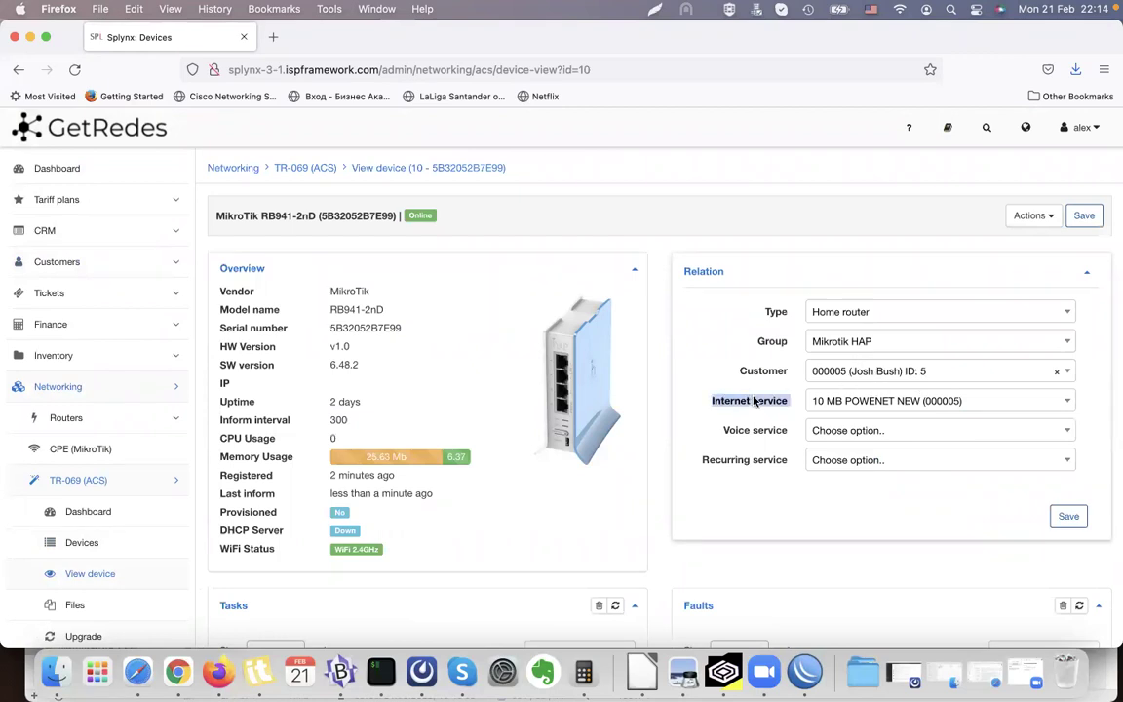
click(787, 484)
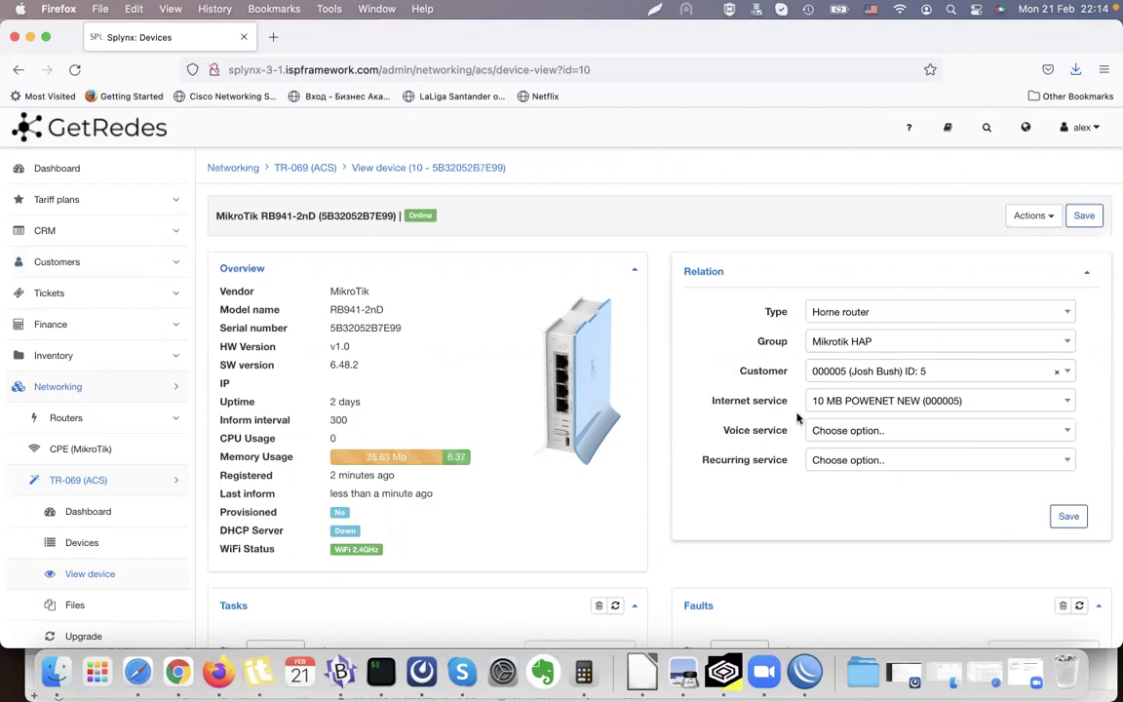
click(1069, 516)
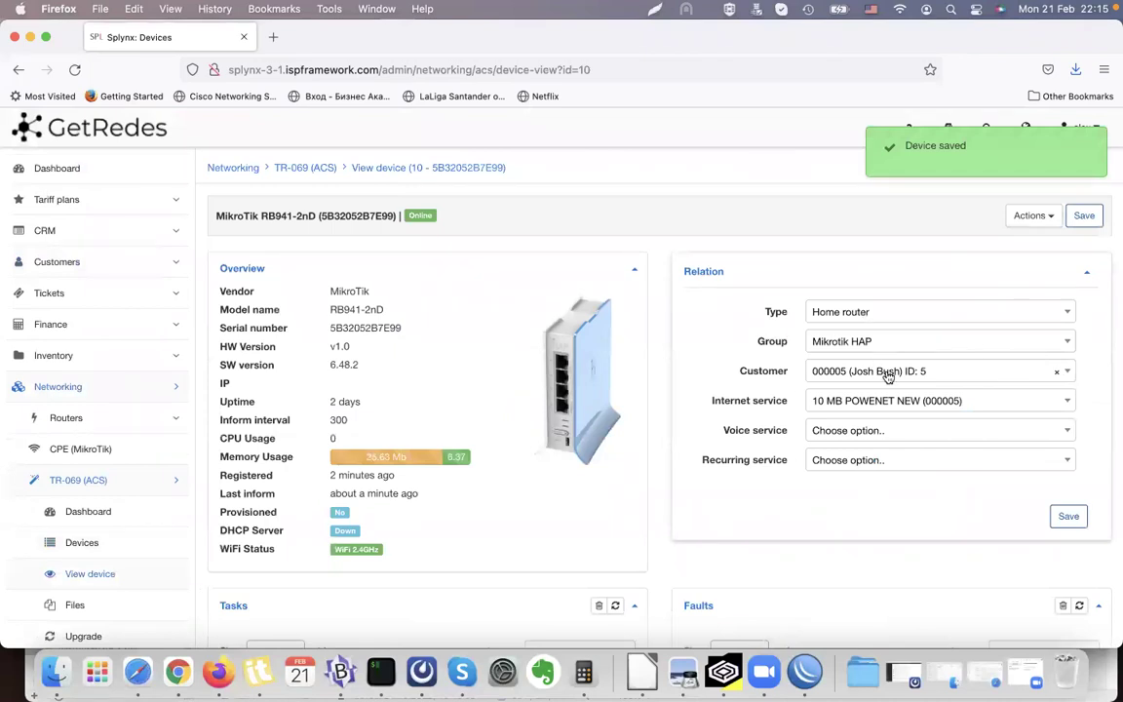
scroll(667, 339, down, 5)
scroll(667, 339, up, 5)
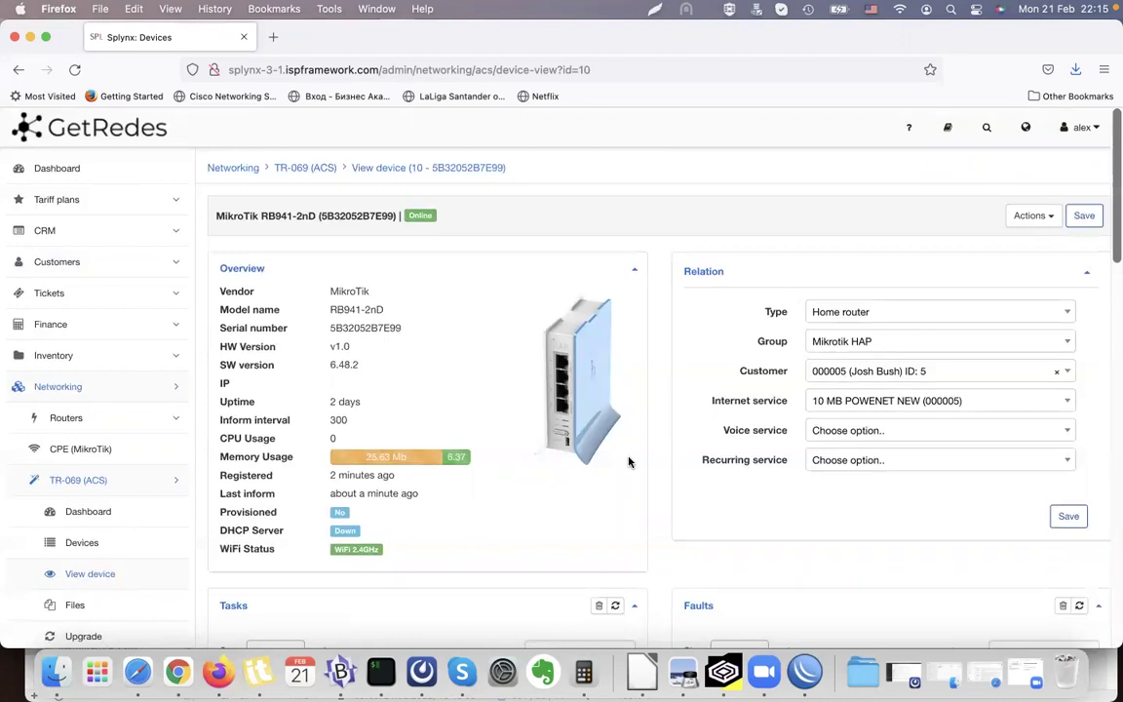
In BBEdit, select the RouterOS package URL on line 5 of mikrotik-6.49.3.xml.
click(336, 676)
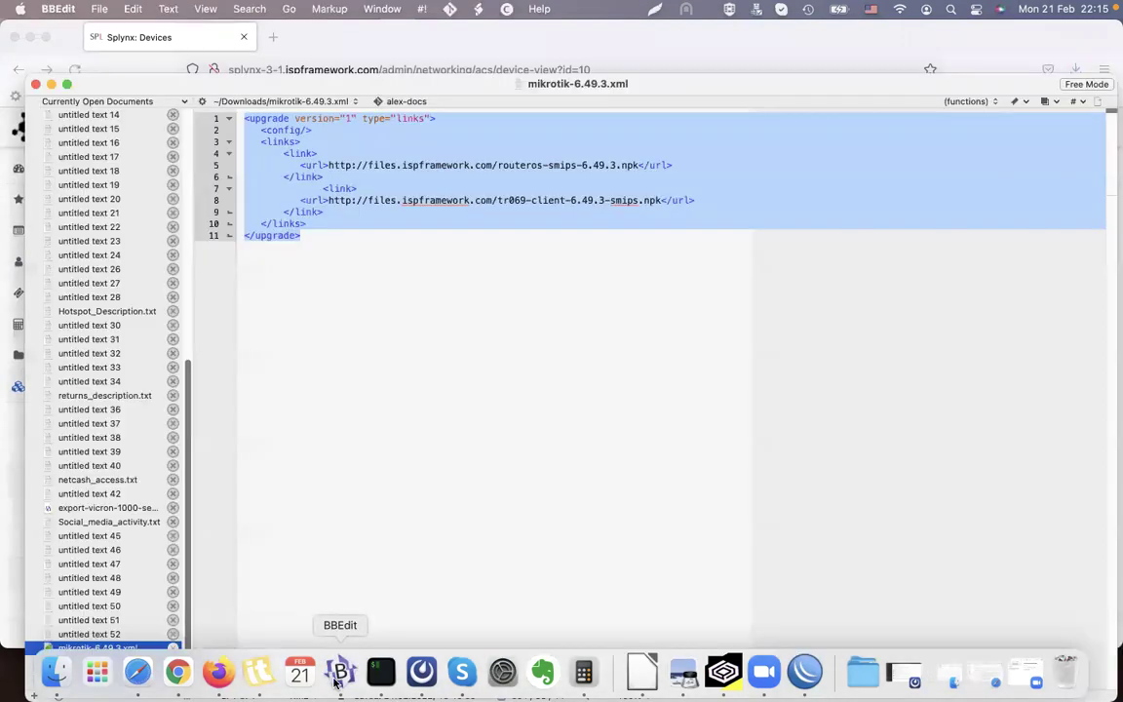
click(329, 234)
click(329, 165)
drag(328, 165, 663, 201)
click(400, 217)
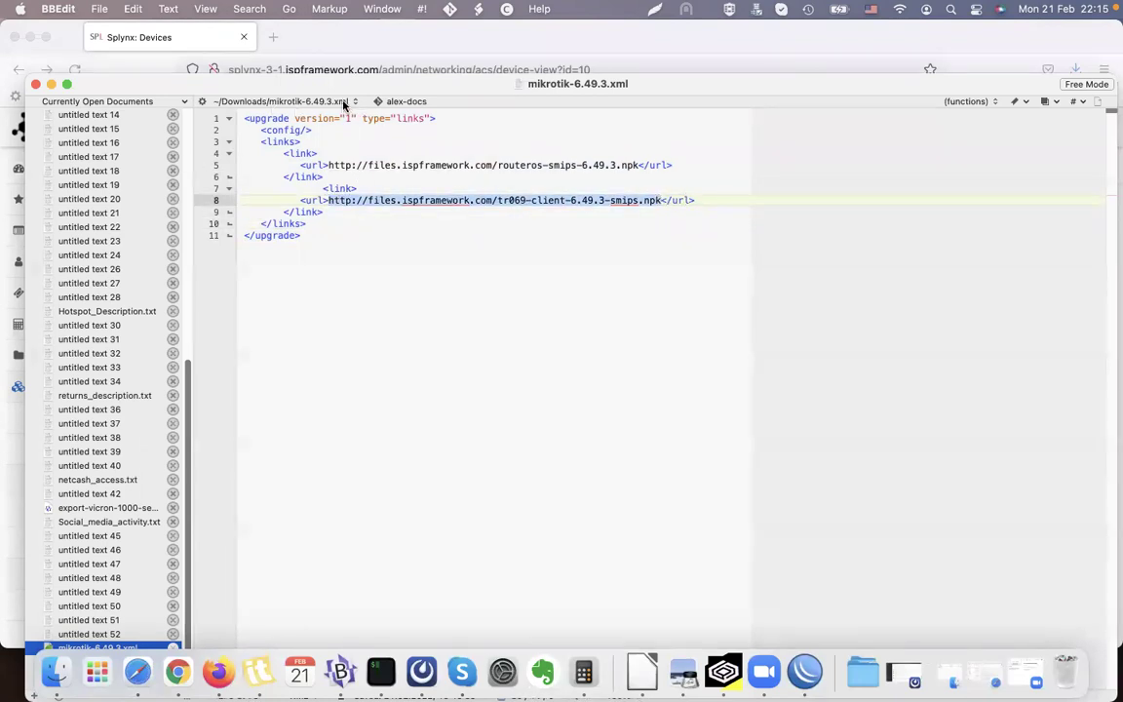
Send the 6.49.3 upgrade file to the MikroTik RB941-2nD via Actions > Send file.
click(8, 444)
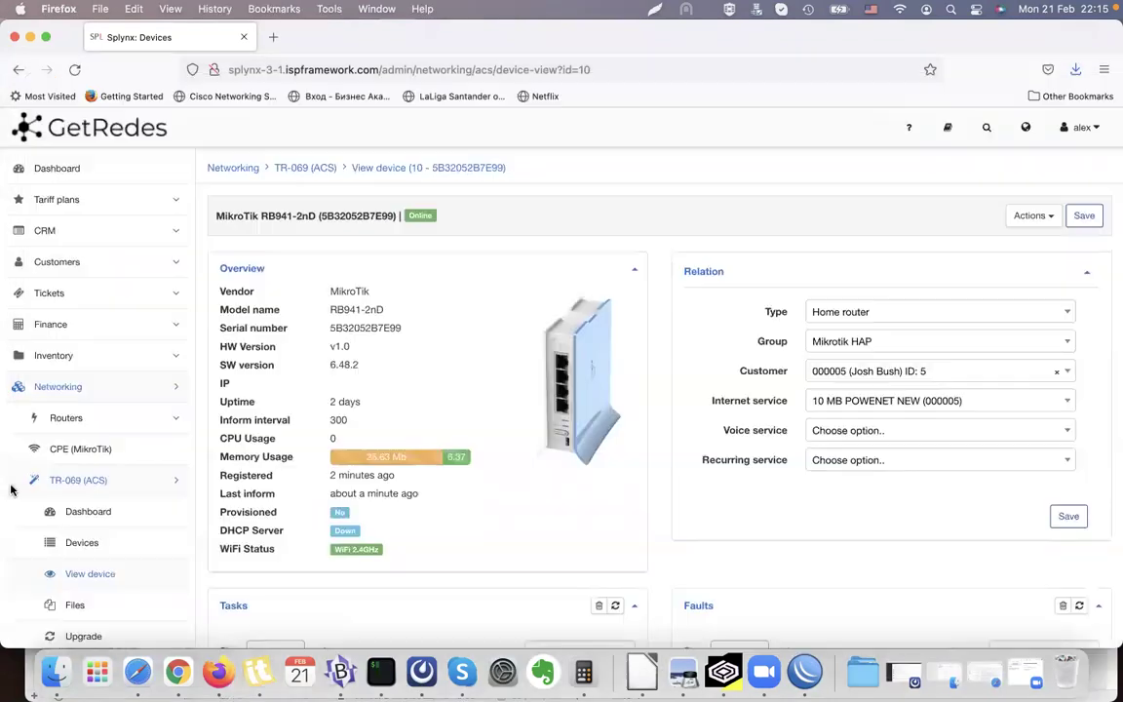
click(1031, 215)
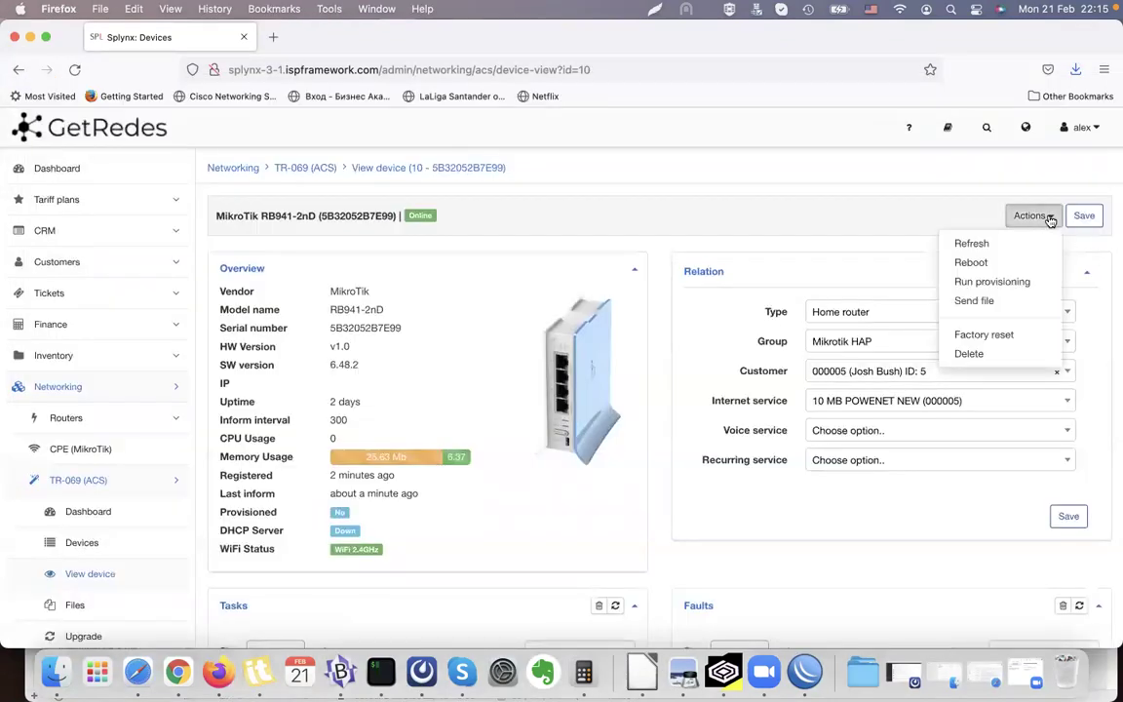
click(987, 300)
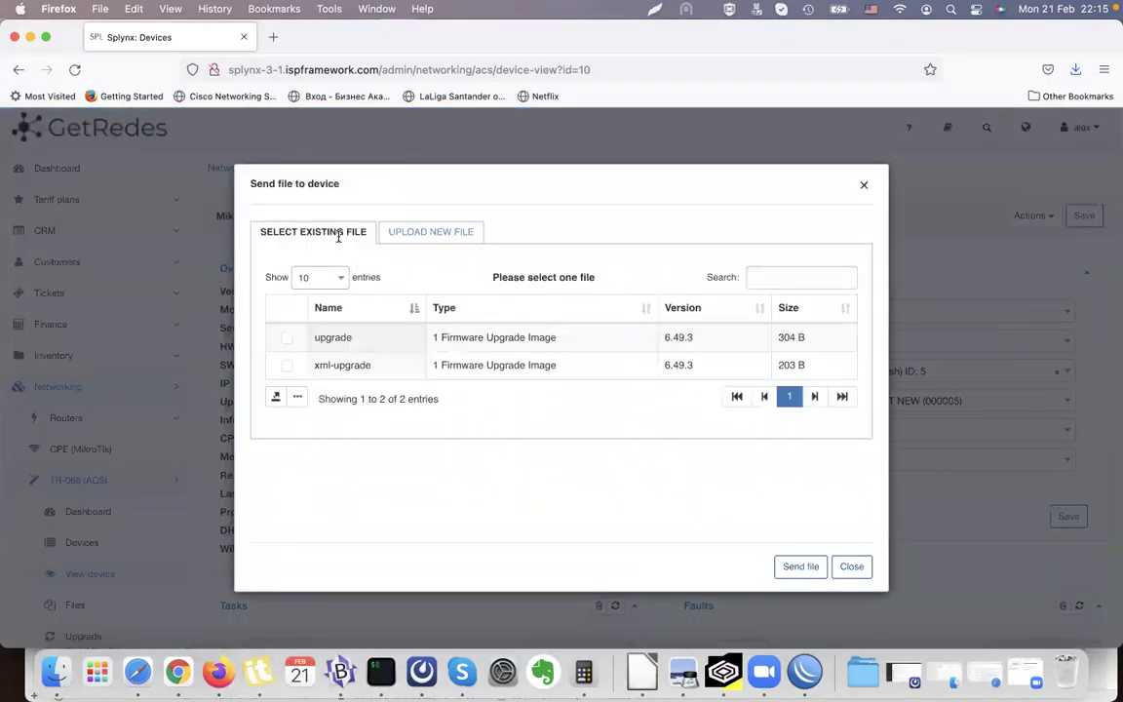
click(287, 339)
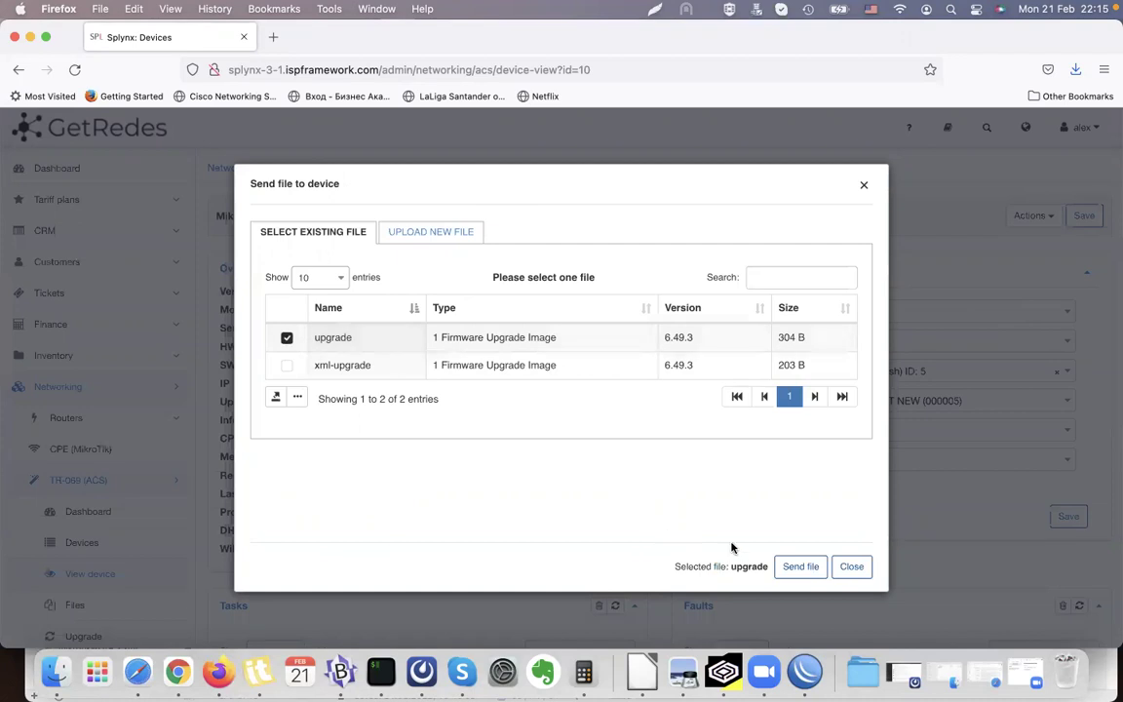
click(803, 574)
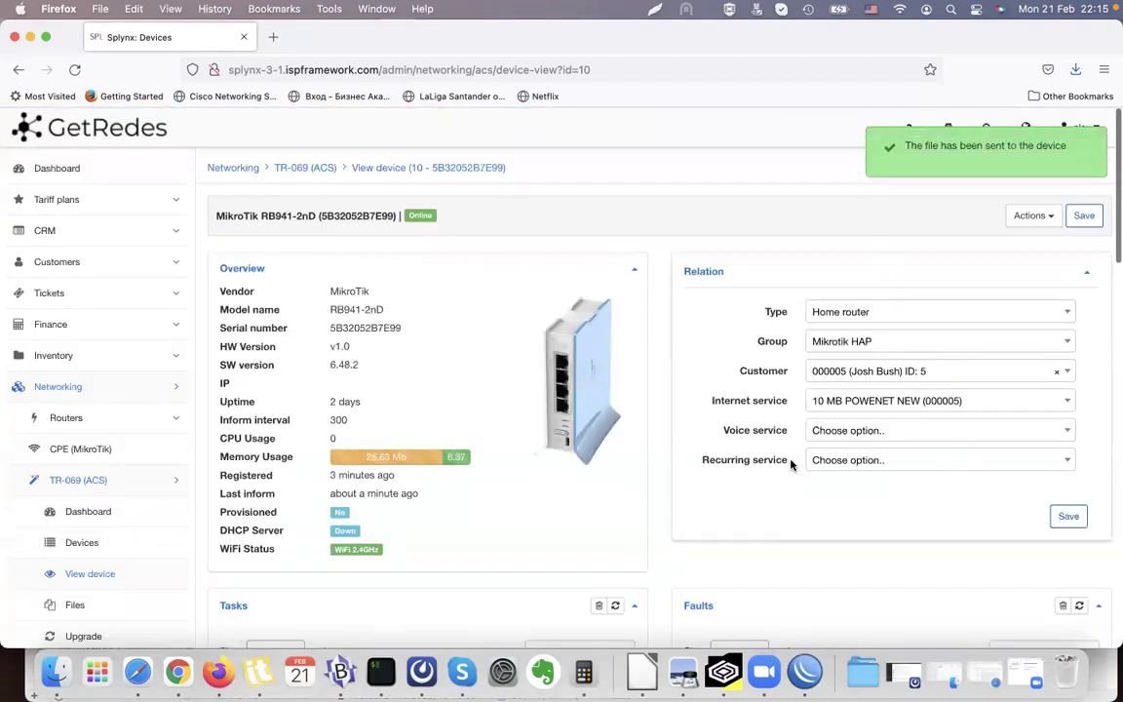
Check the TR-069 client in WinBox, then return to the Splynx device page.
scroll(792, 466, down, 3)
scroll(687, 276, up, 3)
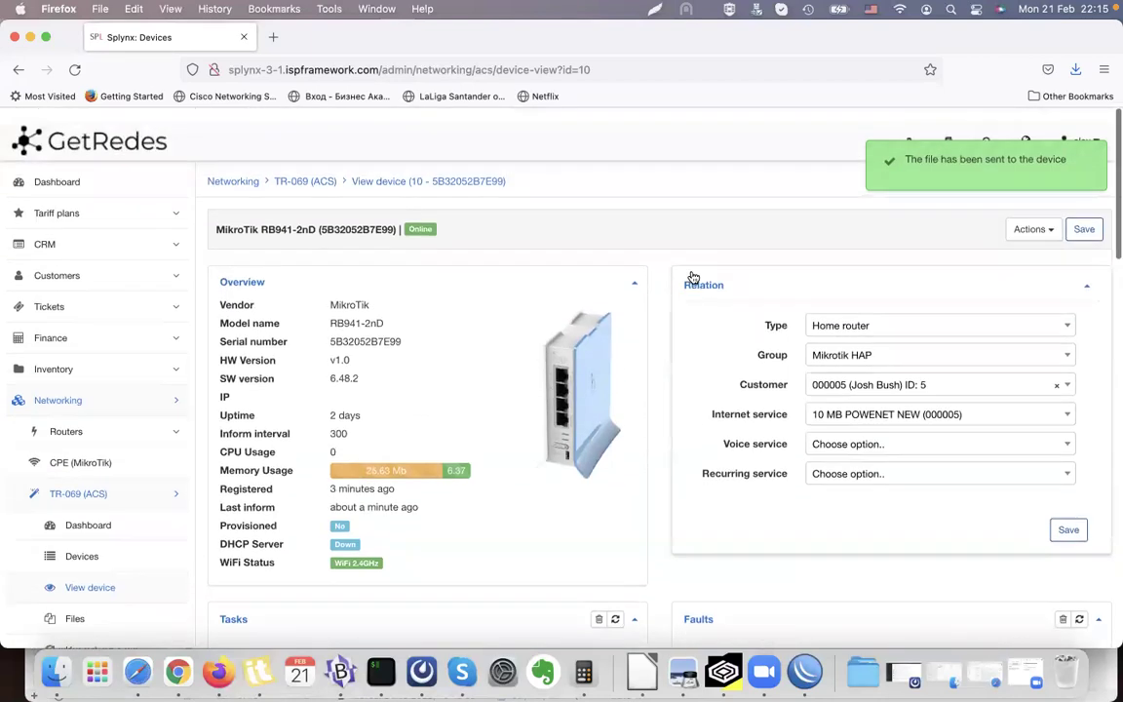
click(987, 673)
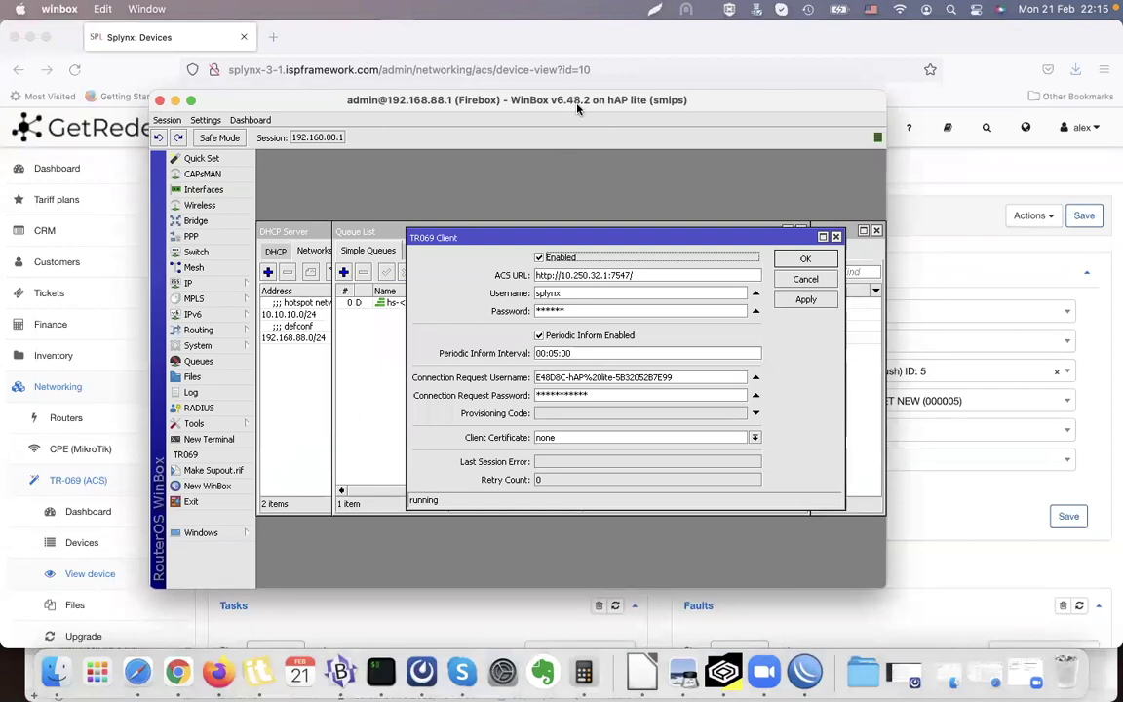
click(974, 114)
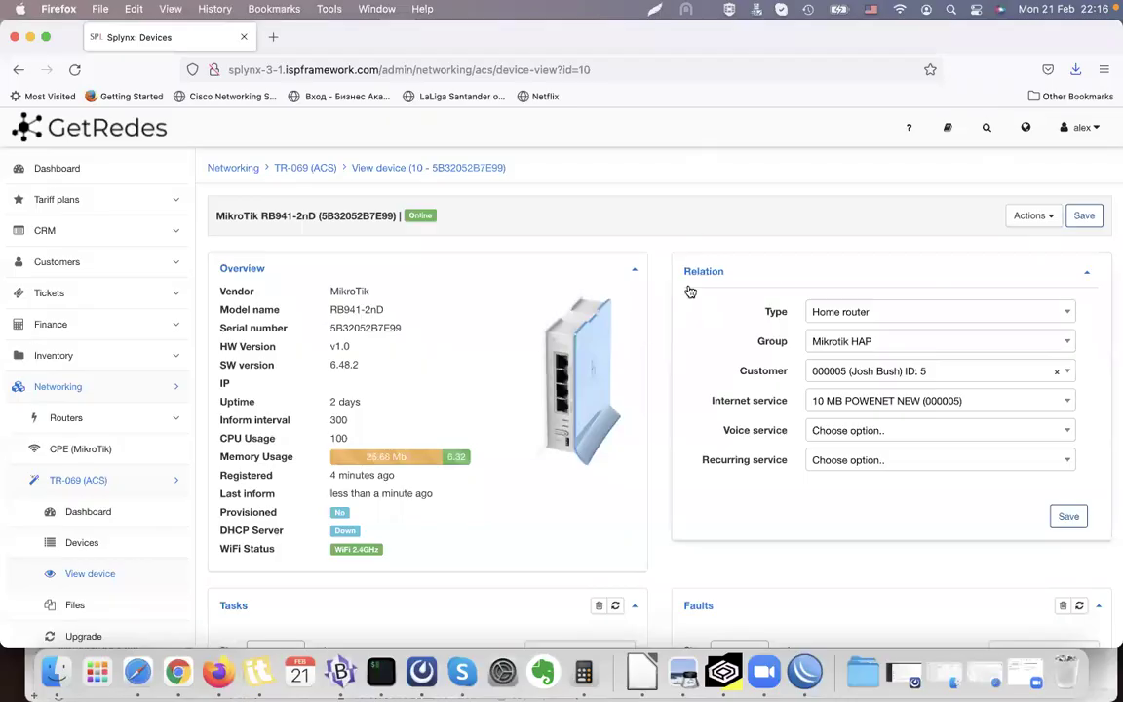
Tick device 10 in the TR-069 device list and start a bulk Upgrade.
click(119, 550)
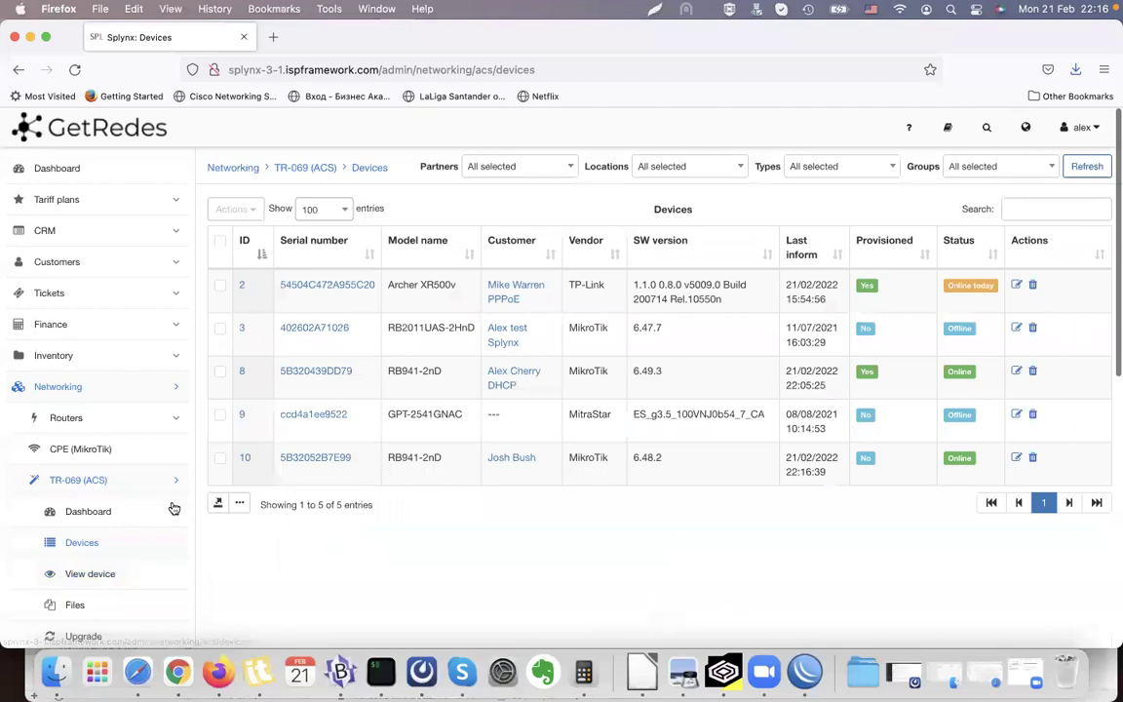
click(222, 460)
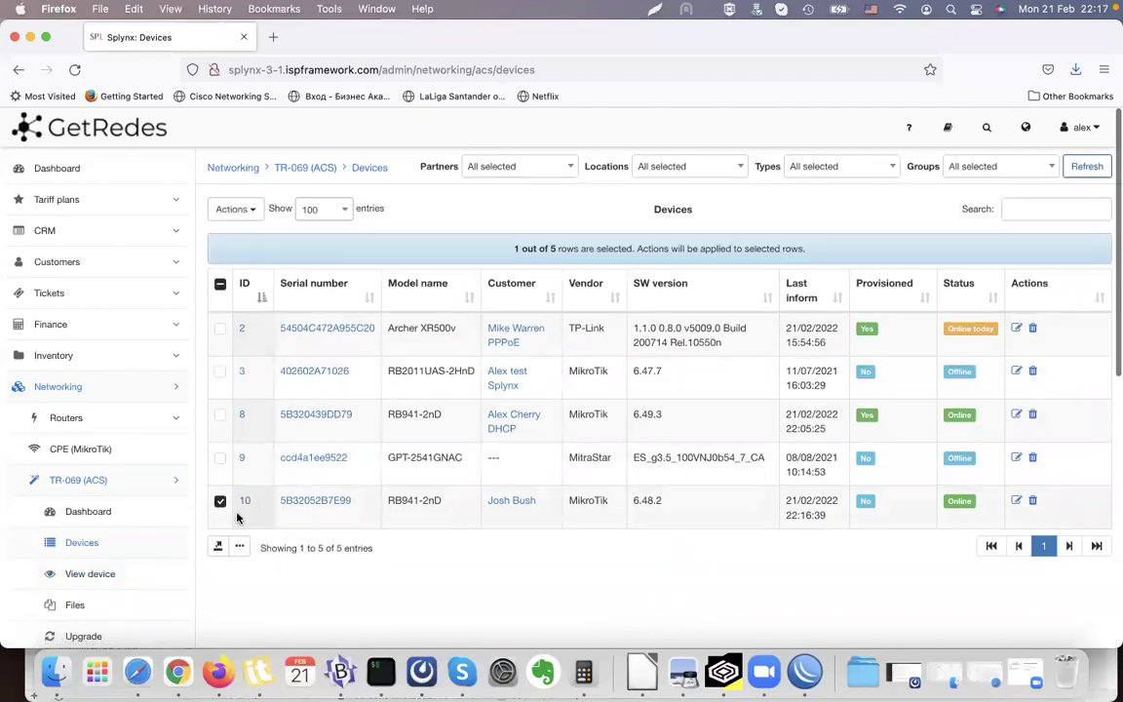
click(249, 212)
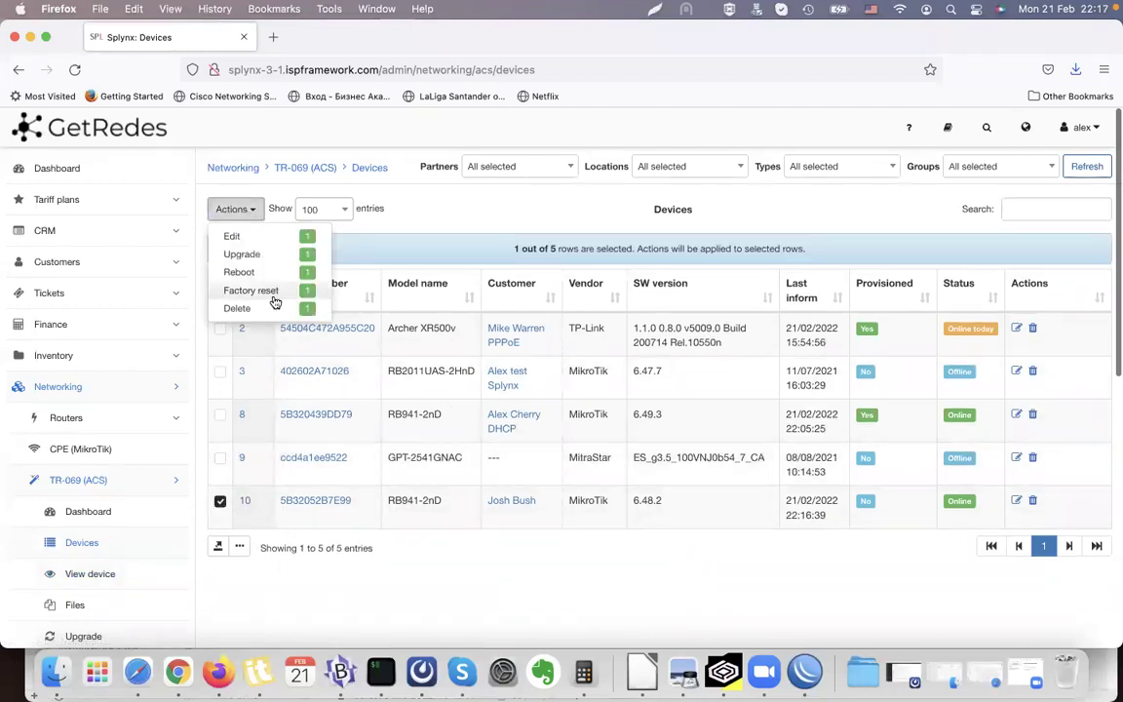
click(248, 255)
Upgrade it with the 'upgrade, version: 6.49.3 (304 B)' file and confirm.
click(583, 398)
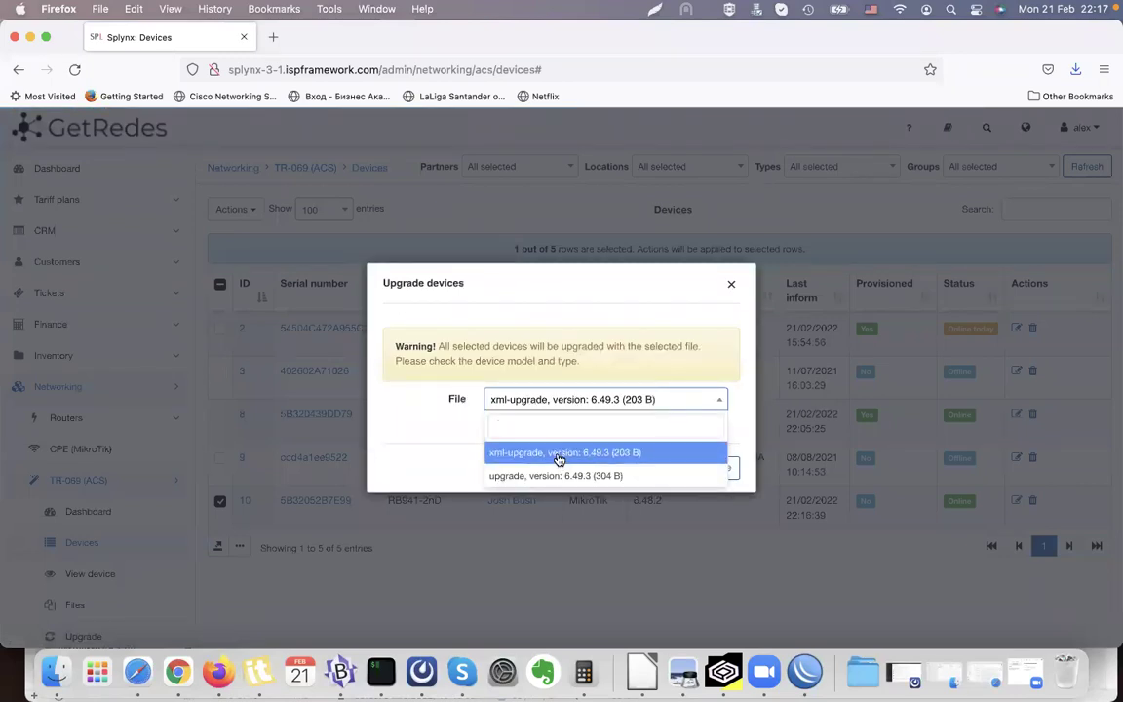
click(417, 424)
click(663, 402)
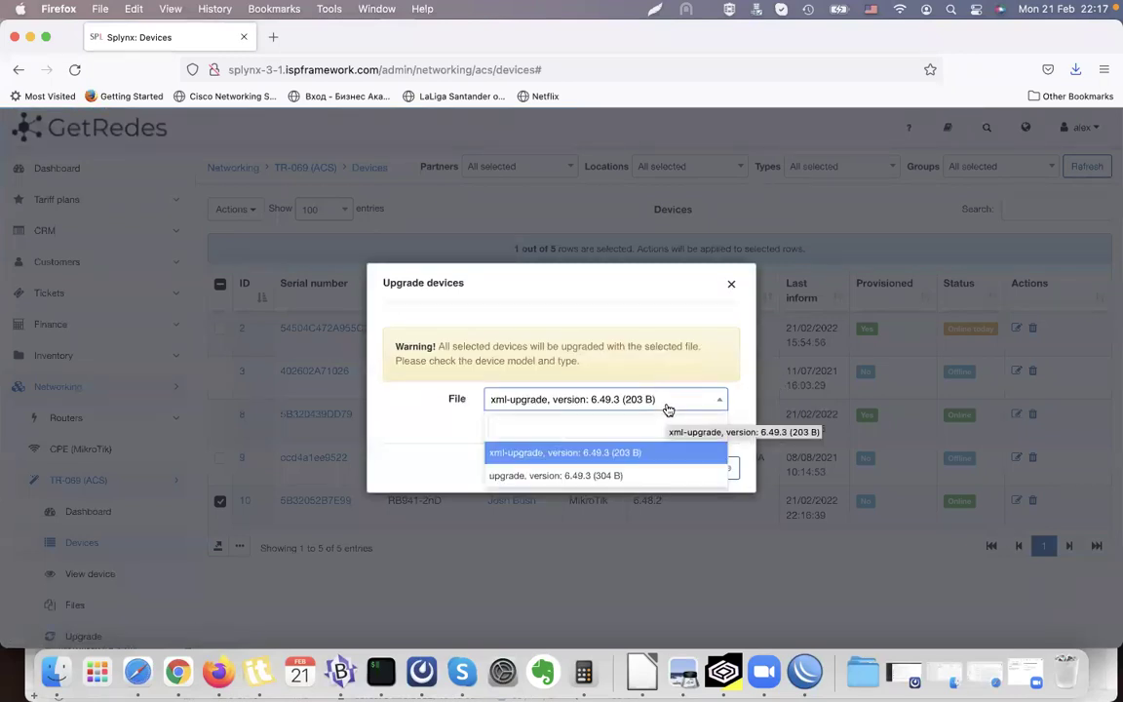
click(581, 476)
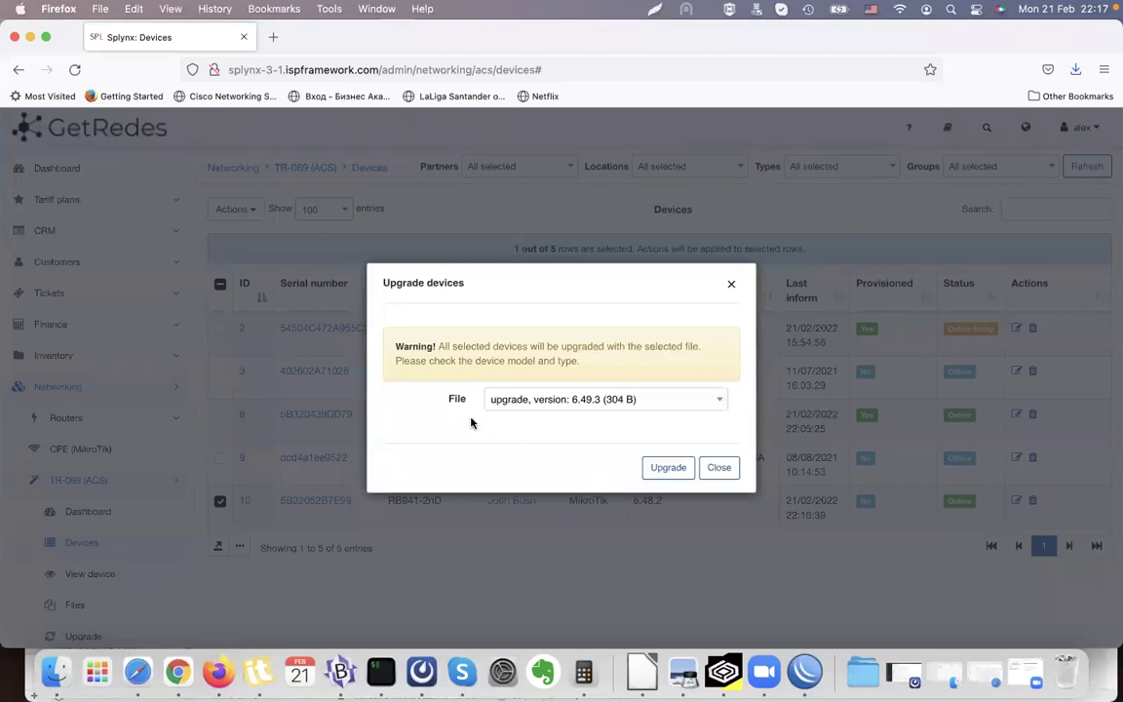
click(651, 472)
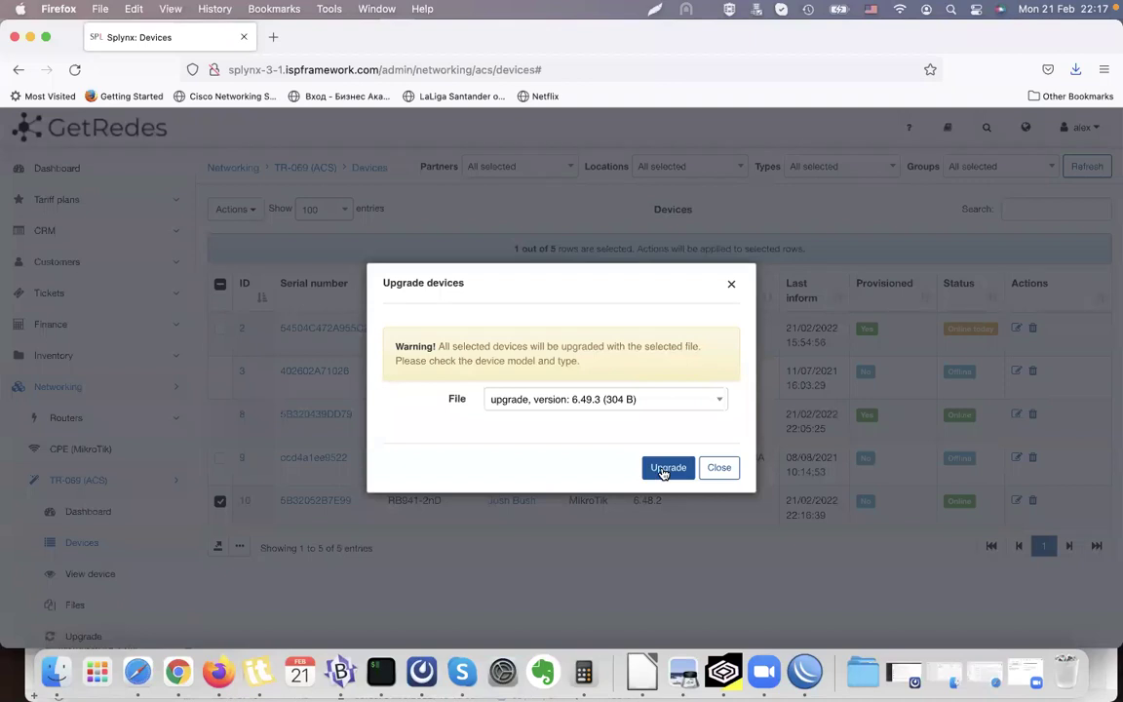
click(663, 473)
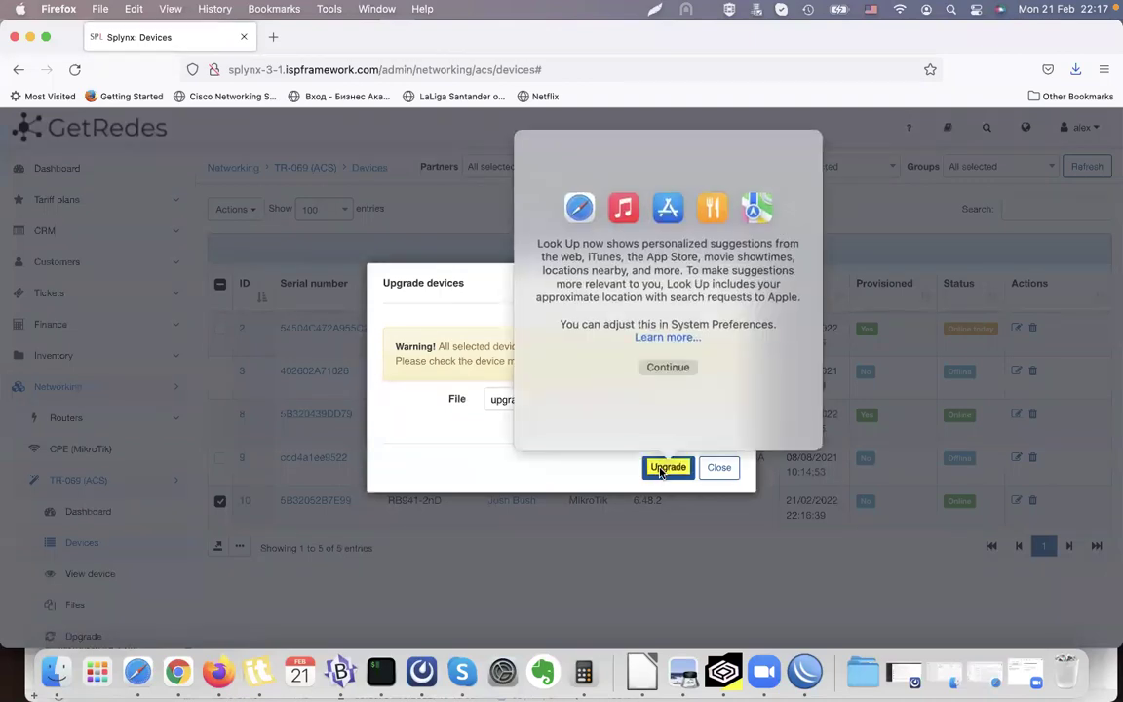
click(720, 476)
click(676, 470)
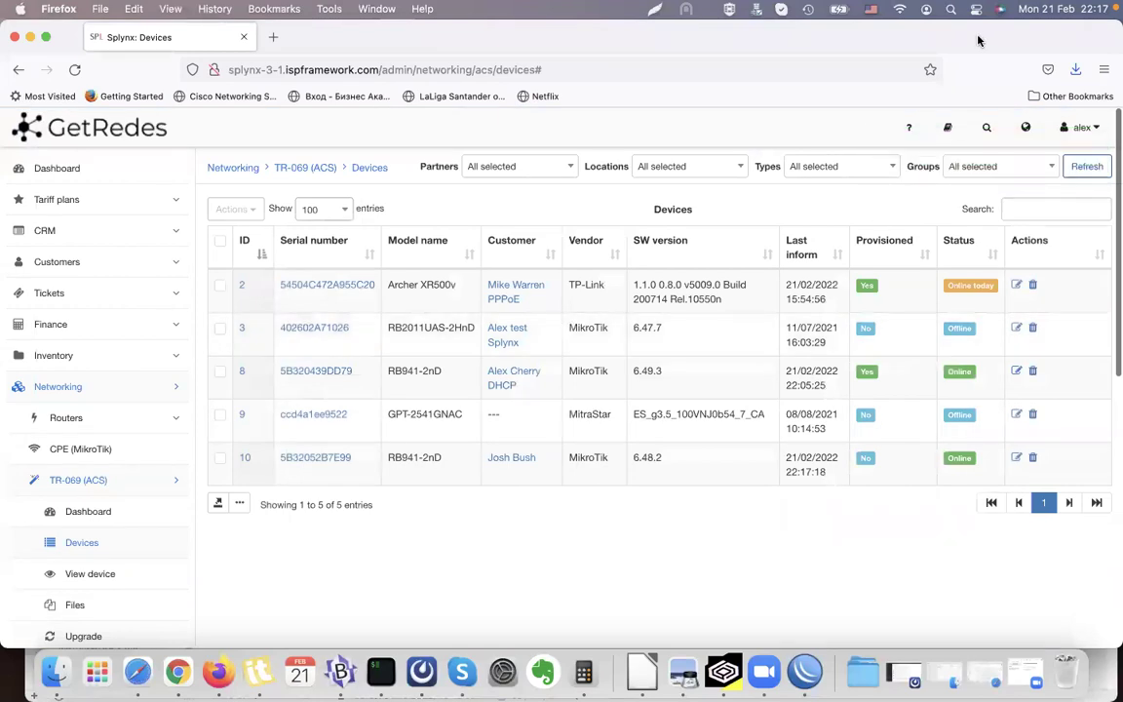
Open device 10's detail page and inspect the cwmp.9017 fault for routeros-smips-6.49.3.npk.
click(338, 462)
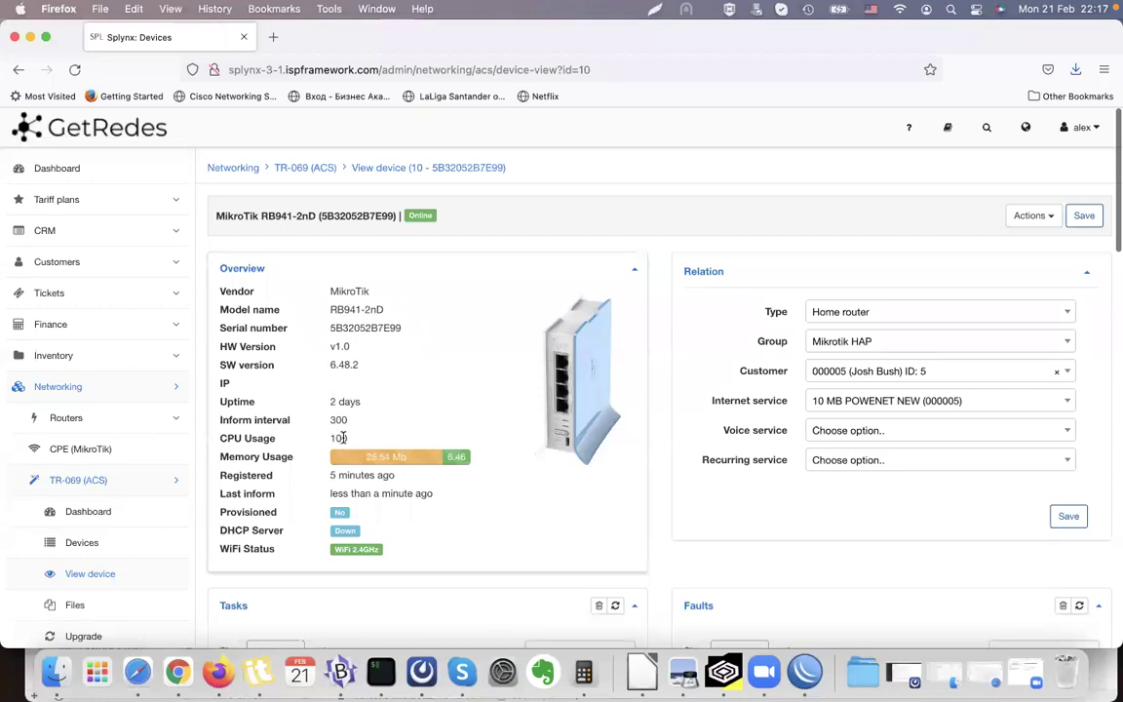
scroll(514, 512, down, 4)
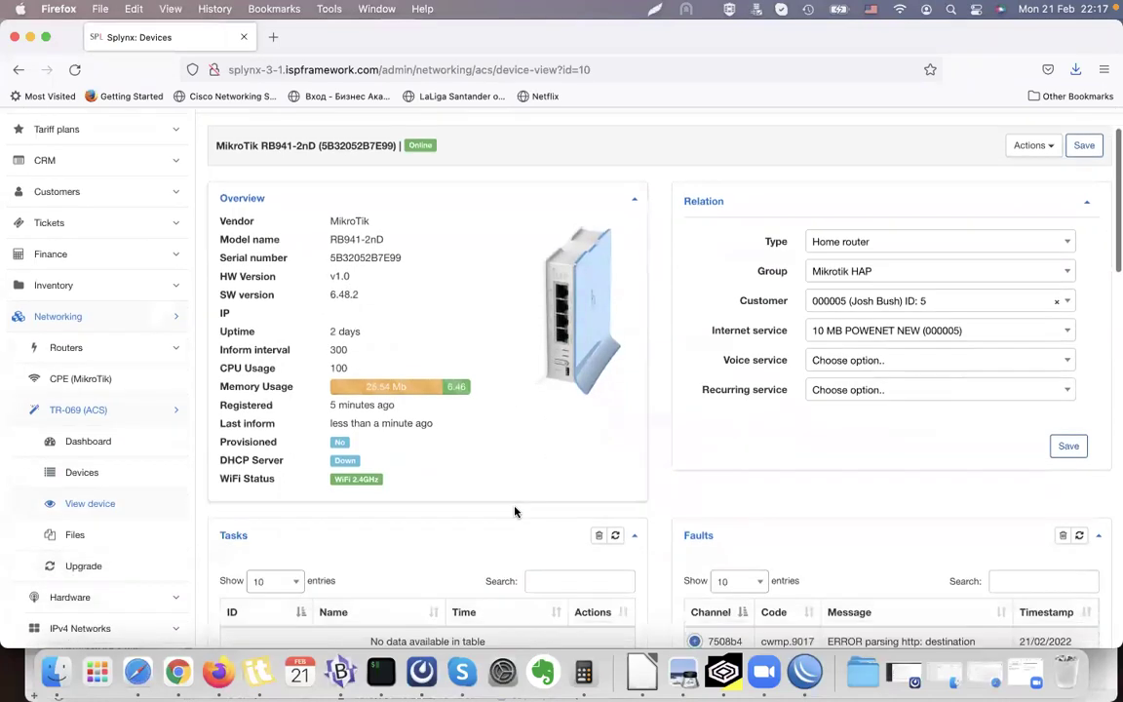
scroll(517, 468, up, 4)
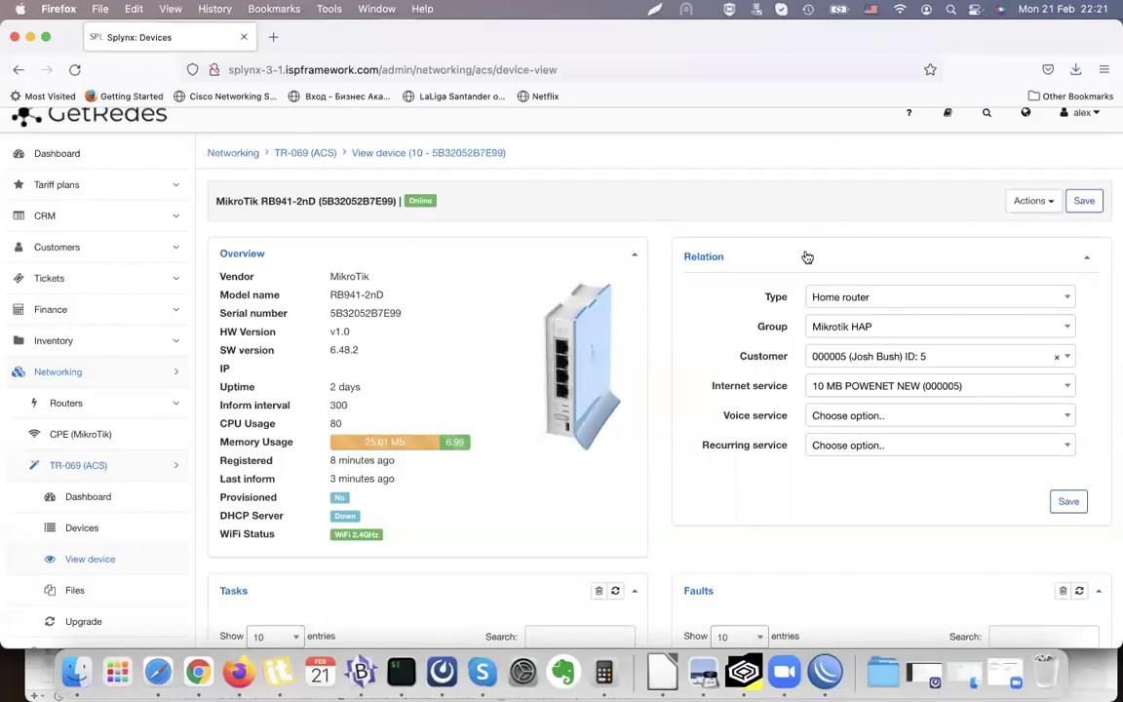
scroll(808, 255, down, 4)
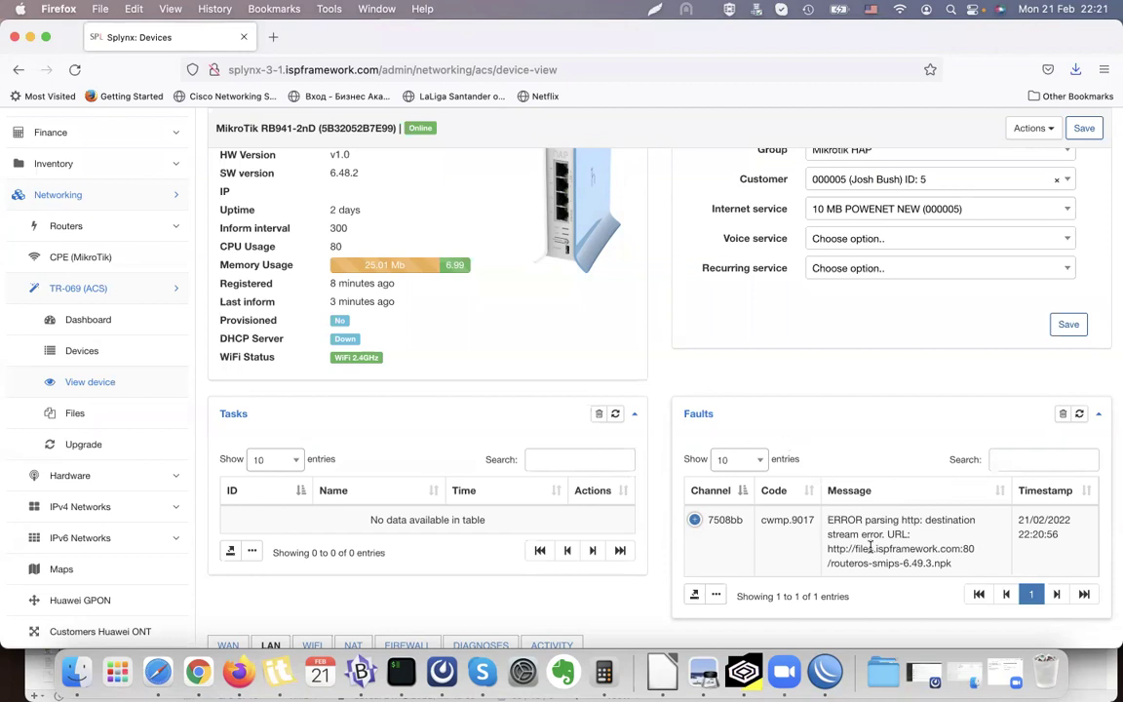
scroll(871, 548, up, 2)
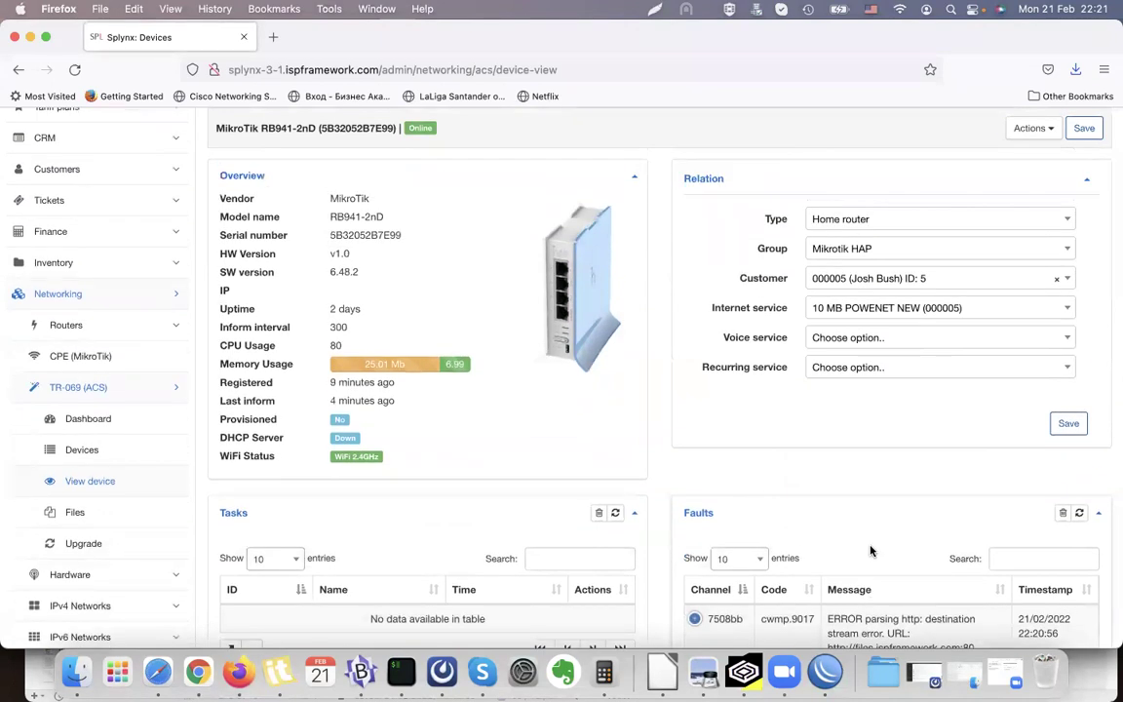
scroll(871, 551, up, 2)
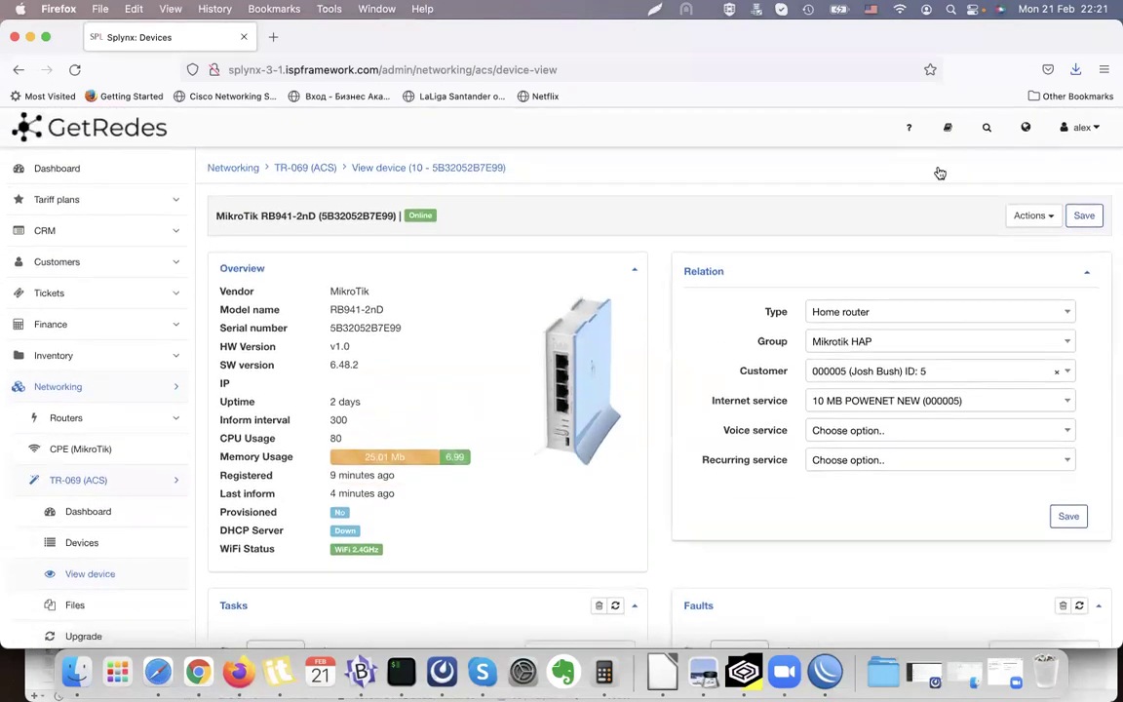
scroll(1011, 471, down, 3)
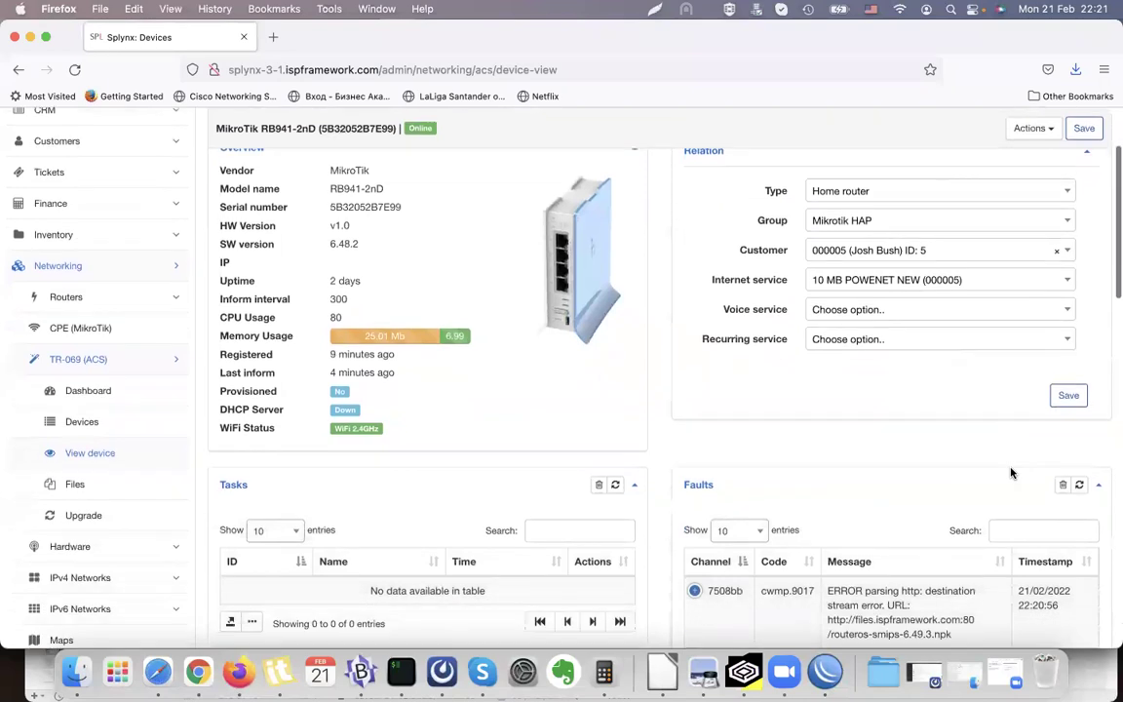
scroll(1010, 471, up, 3)
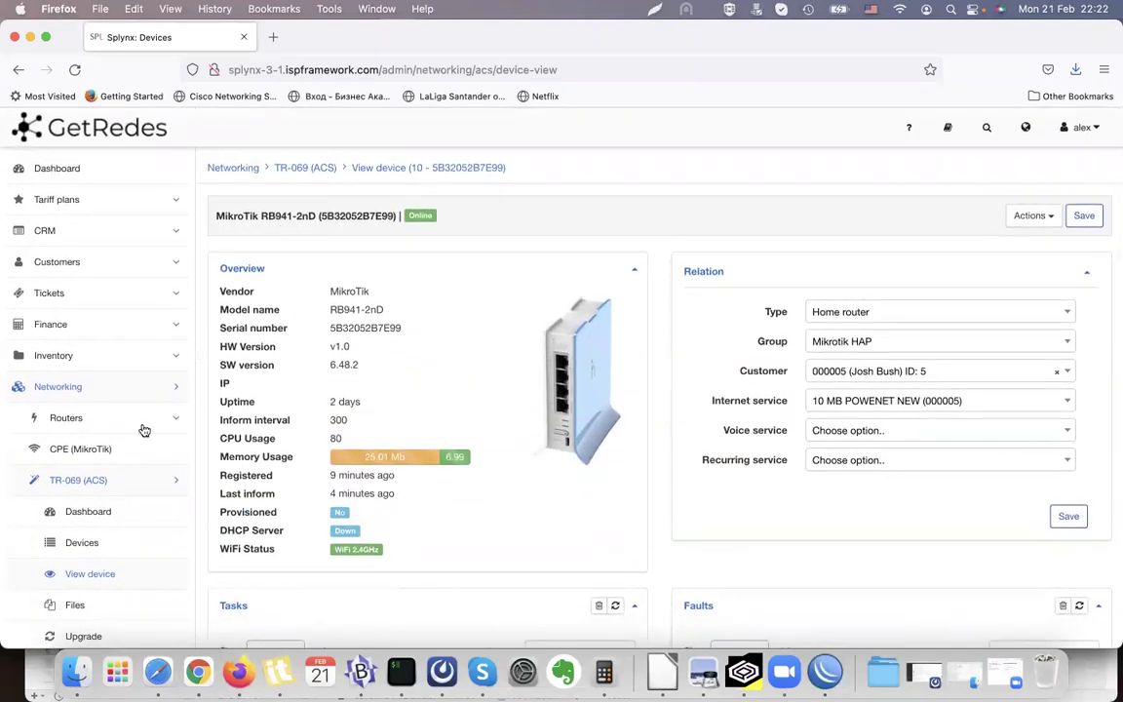
Refresh the TR-069 device list and confirm device 10 now shows SW version 6.49.3.
click(93, 542)
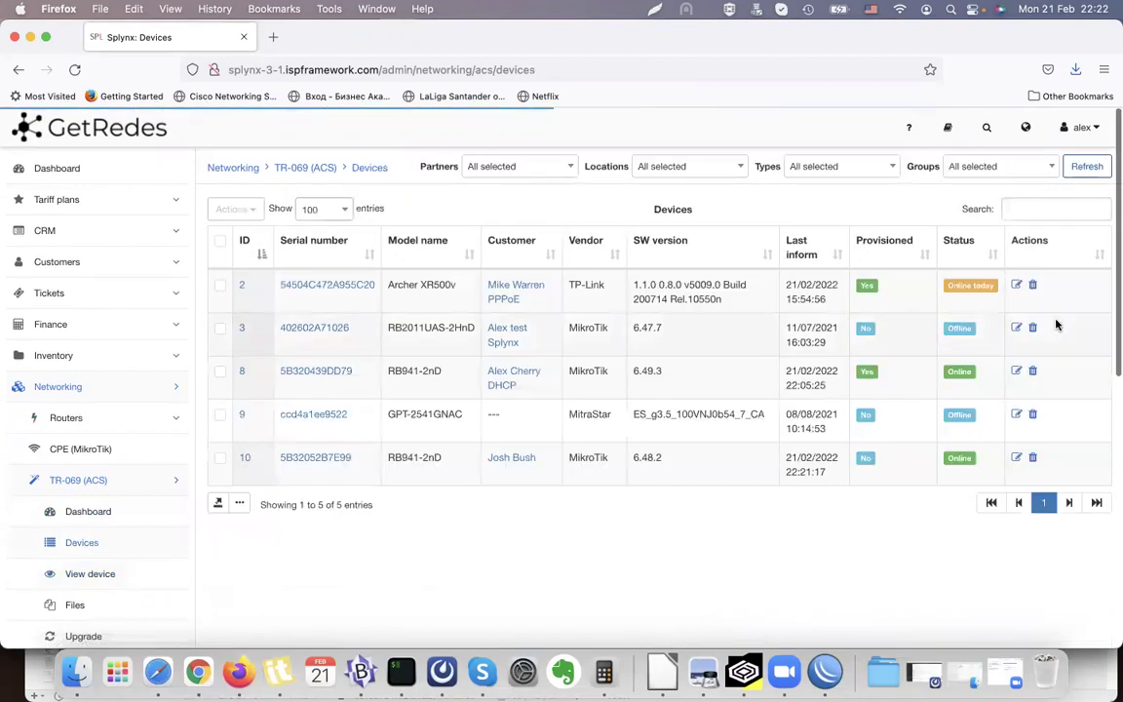
click(1088, 166)
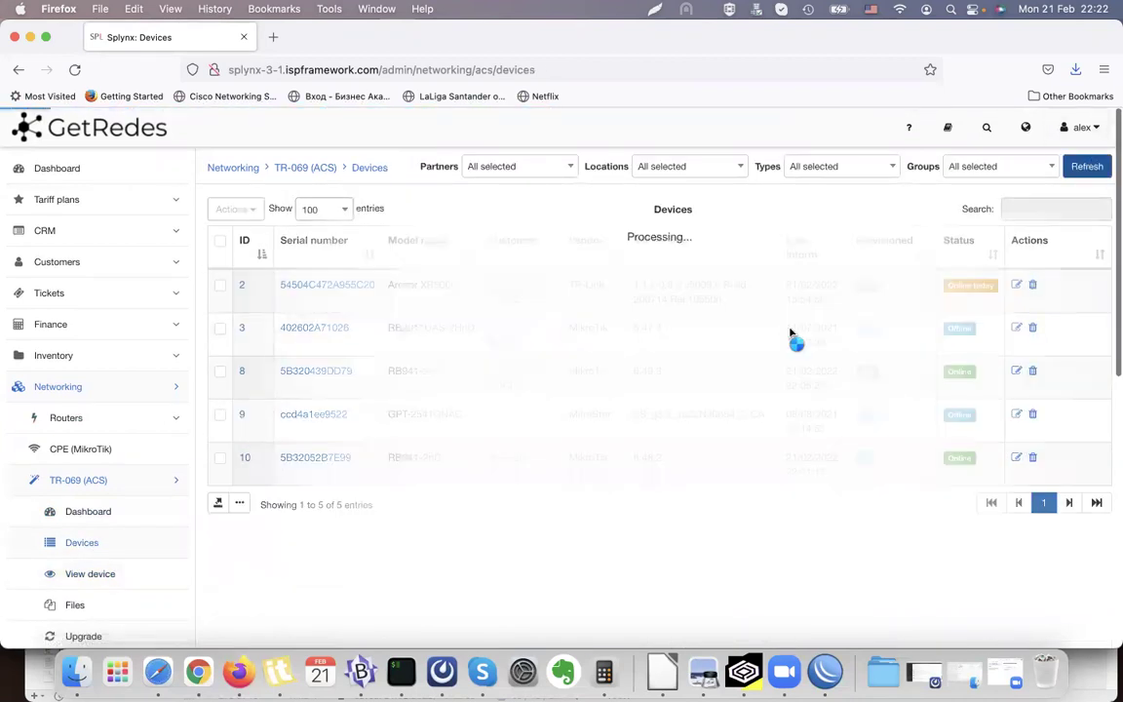
double_click(649, 456)
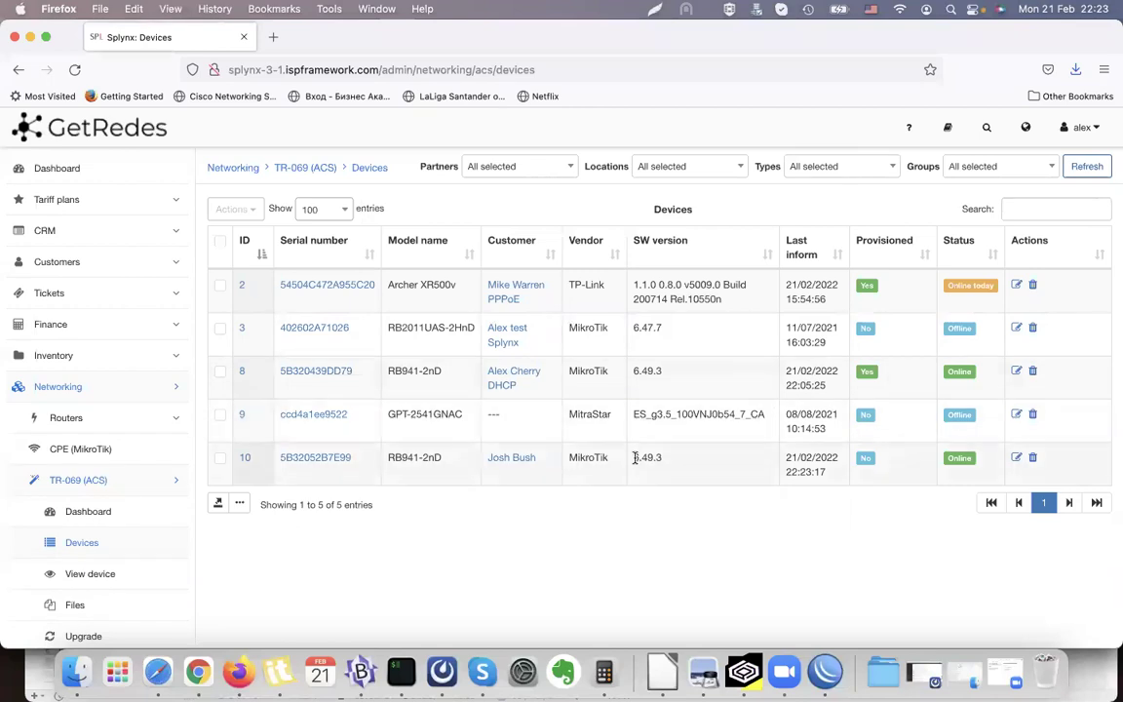
click(824, 673)
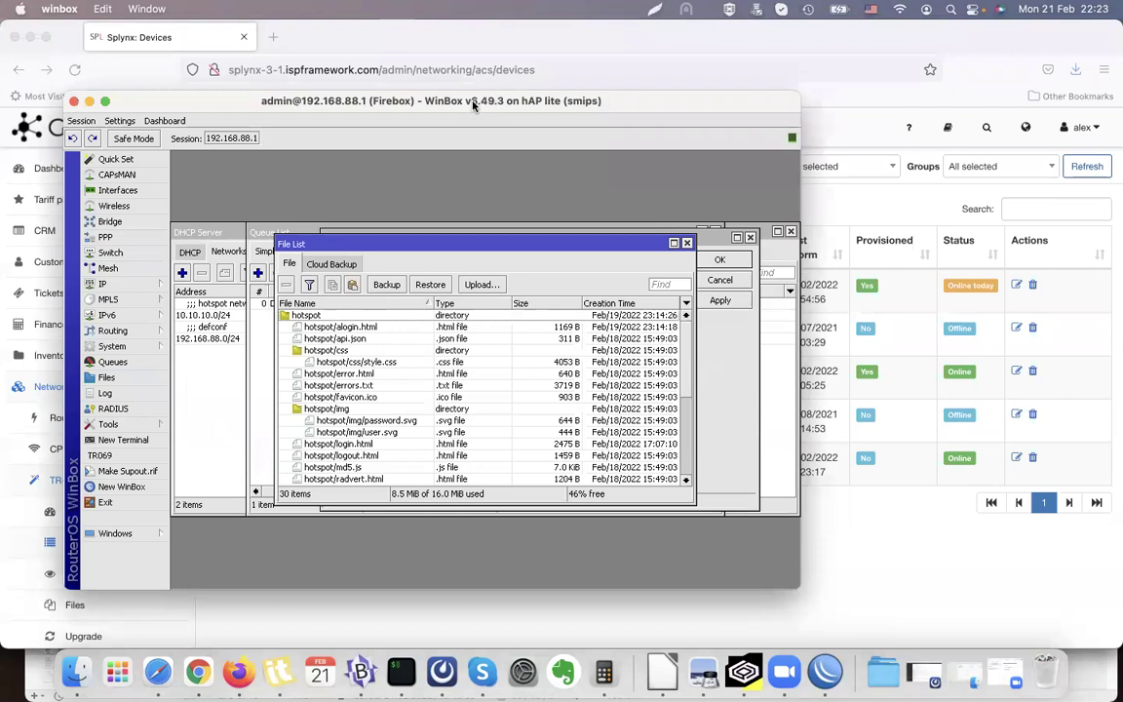
click(881, 221)
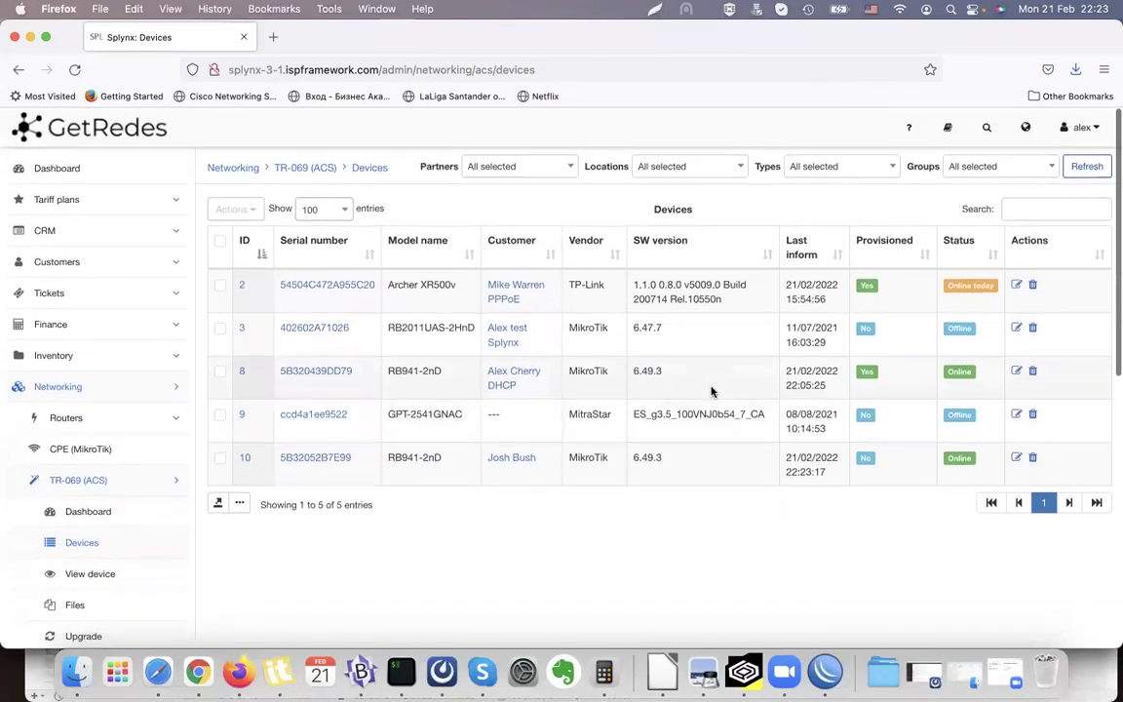
Reopen device 10's page showing SW version 6.49.3, and select the server host name.
click(345, 464)
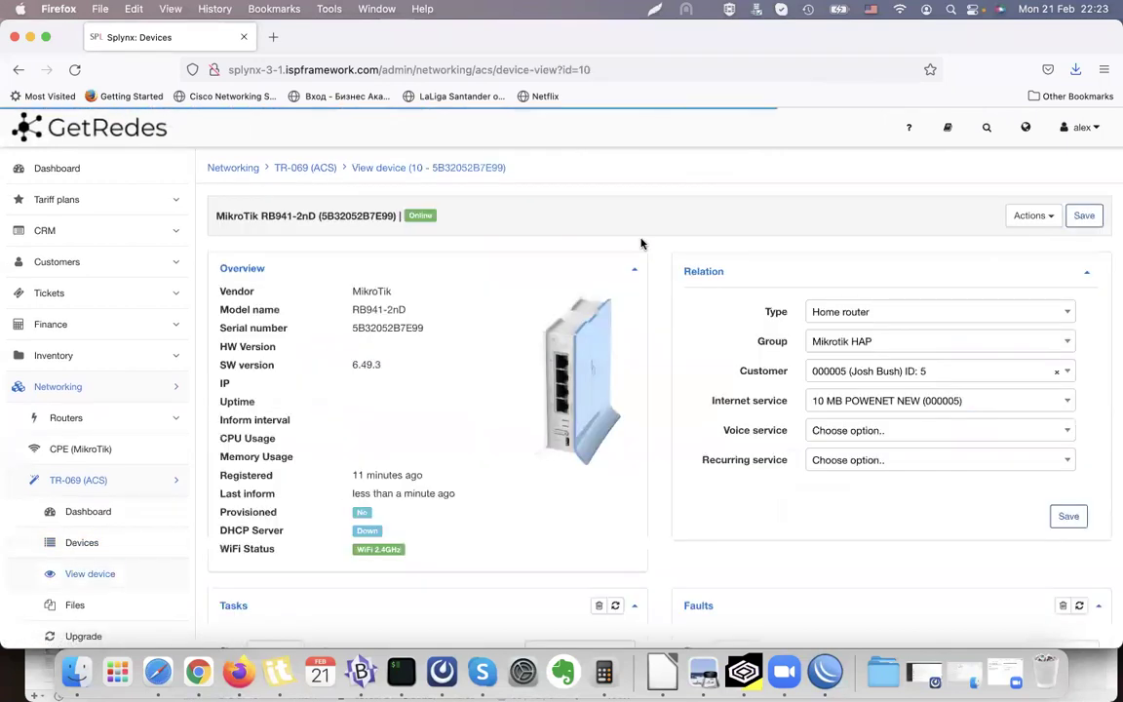
scroll(640, 243, down, 5)
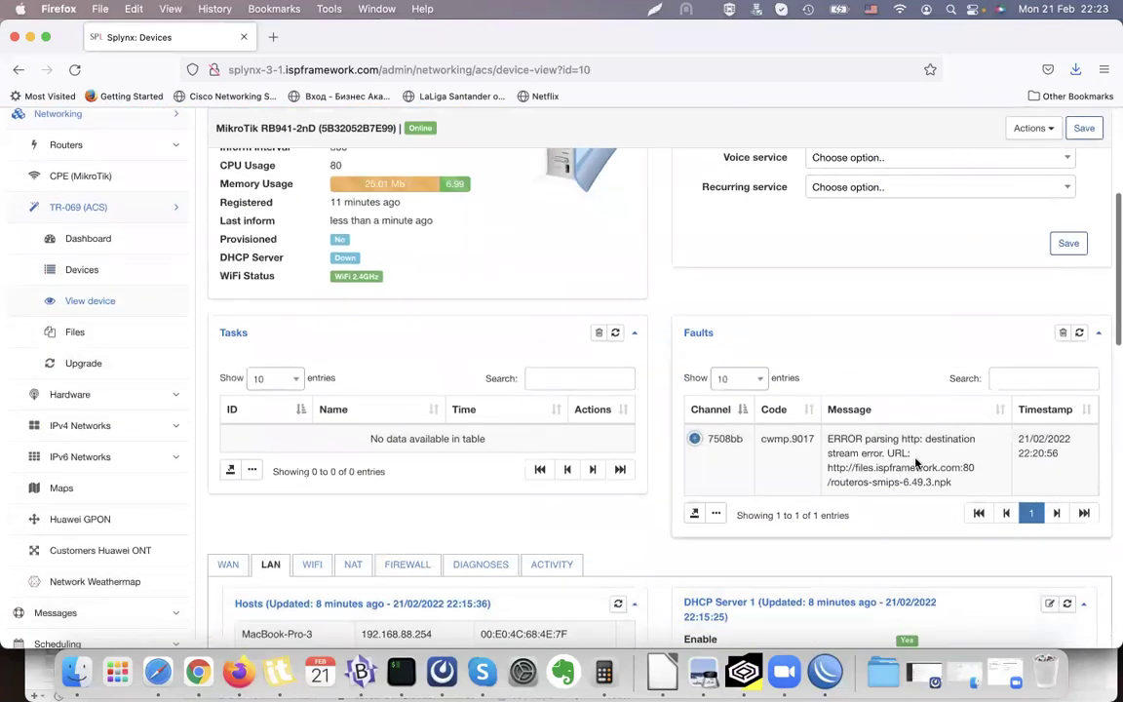
scroll(760, 484, down, 1)
scroll(758, 486, up, 5)
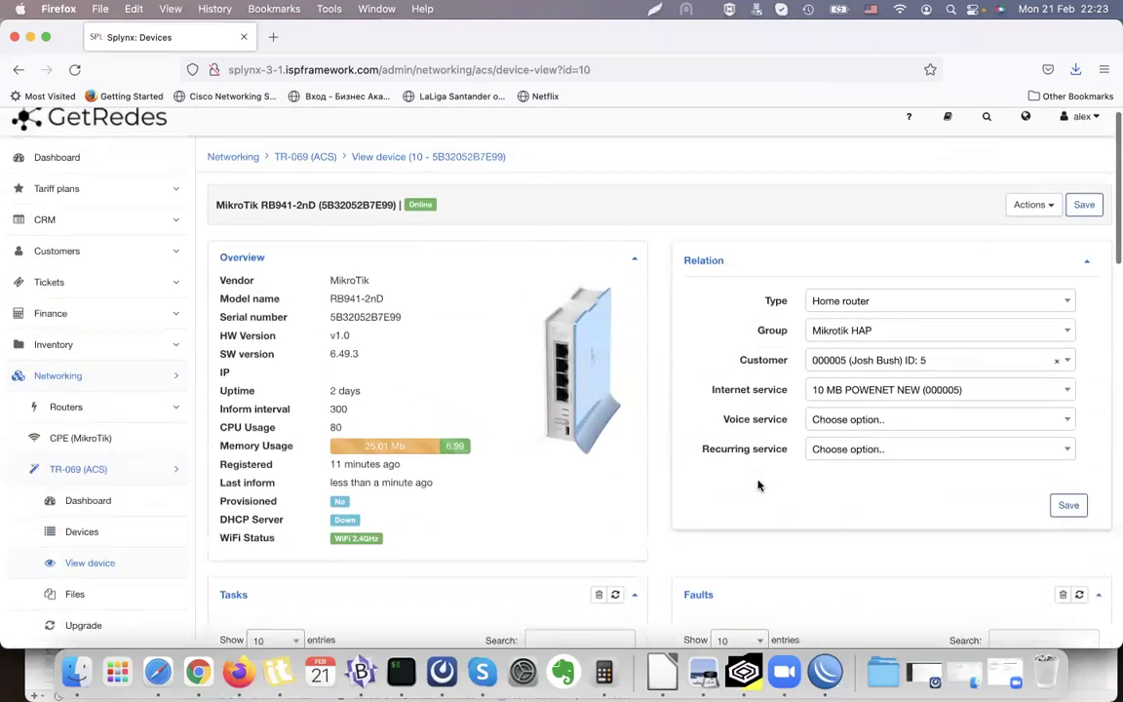
drag(381, 70, 258, 71)
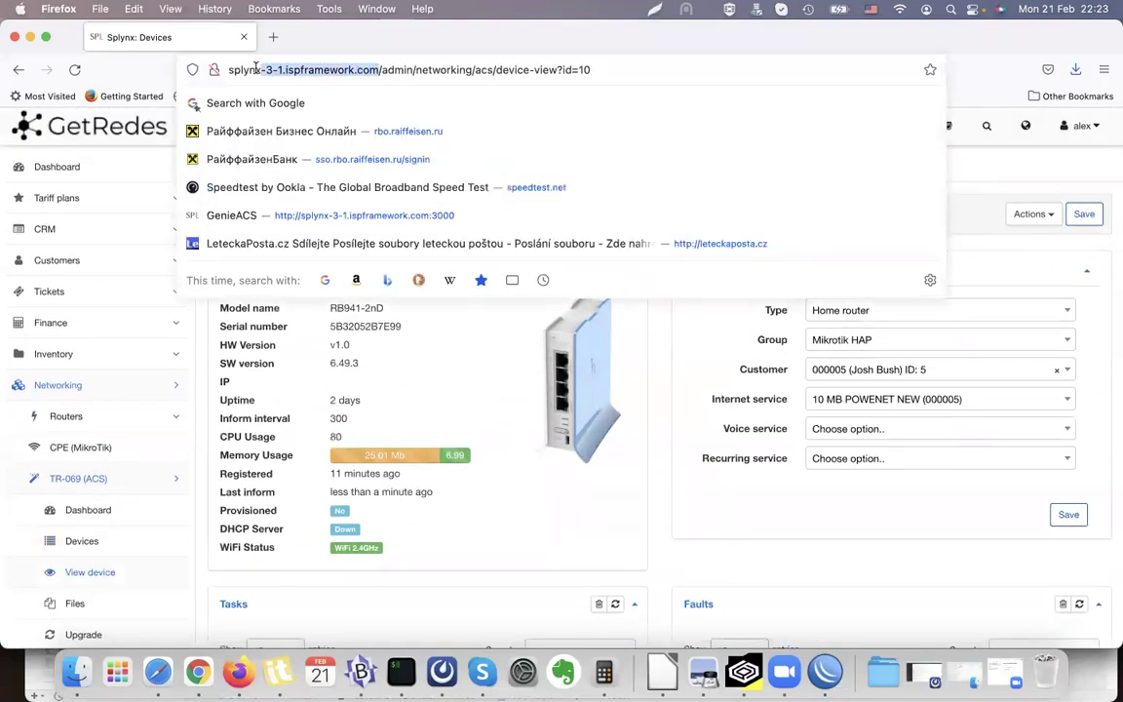
Load GenieACS in a new tab at the copied server address on port 3000.
key(super+c)
click(273, 37)
key(super+v)
text(:3000)
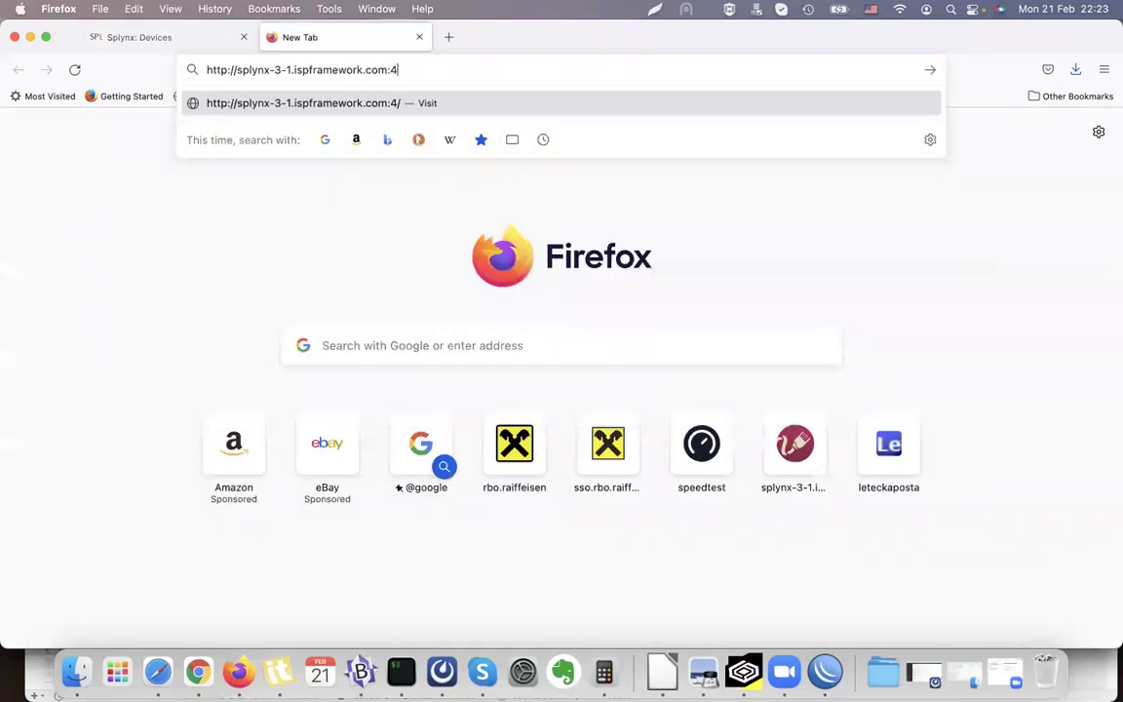
key(Return)
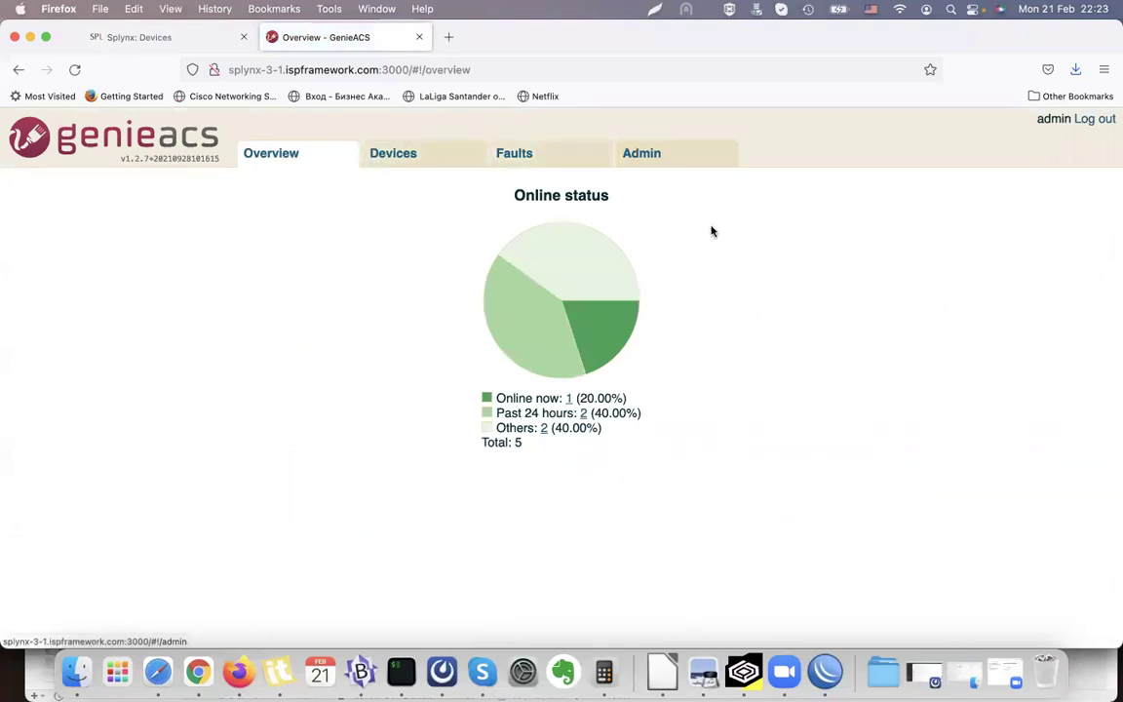
View the GenieACS fault list, including cwmp.9017, then return to Splynx.
click(441, 163)
click(554, 153)
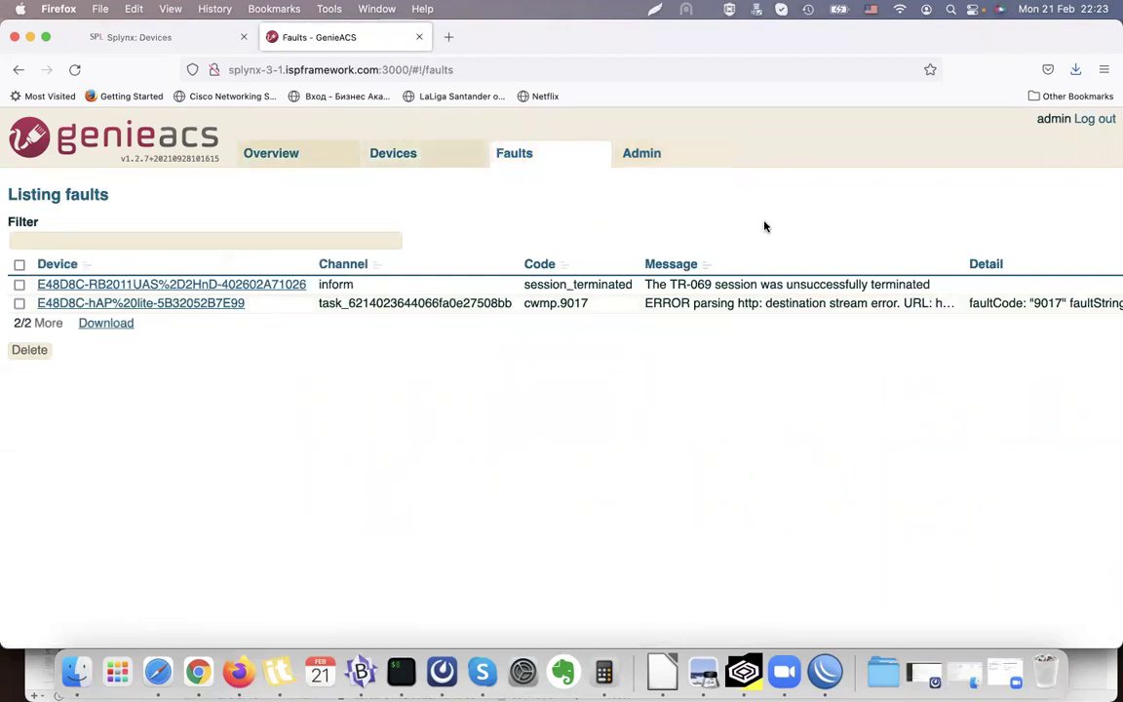
click(156, 35)
scroll(689, 391, down, 3)
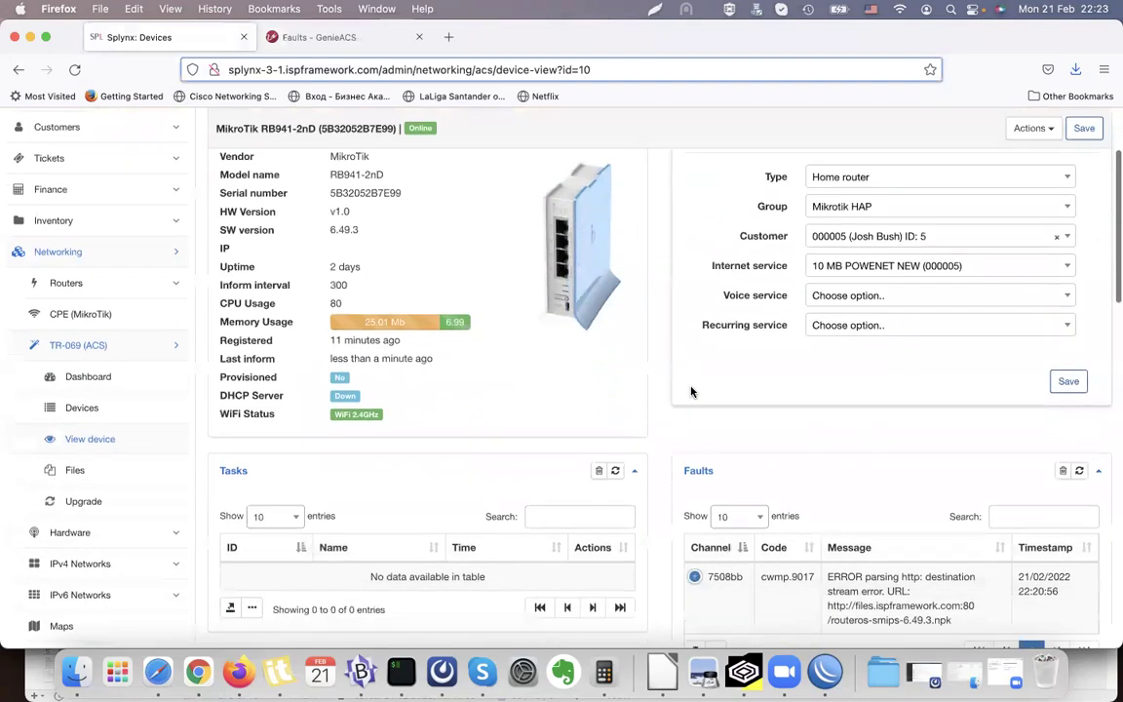
scroll(691, 391, up, 3)
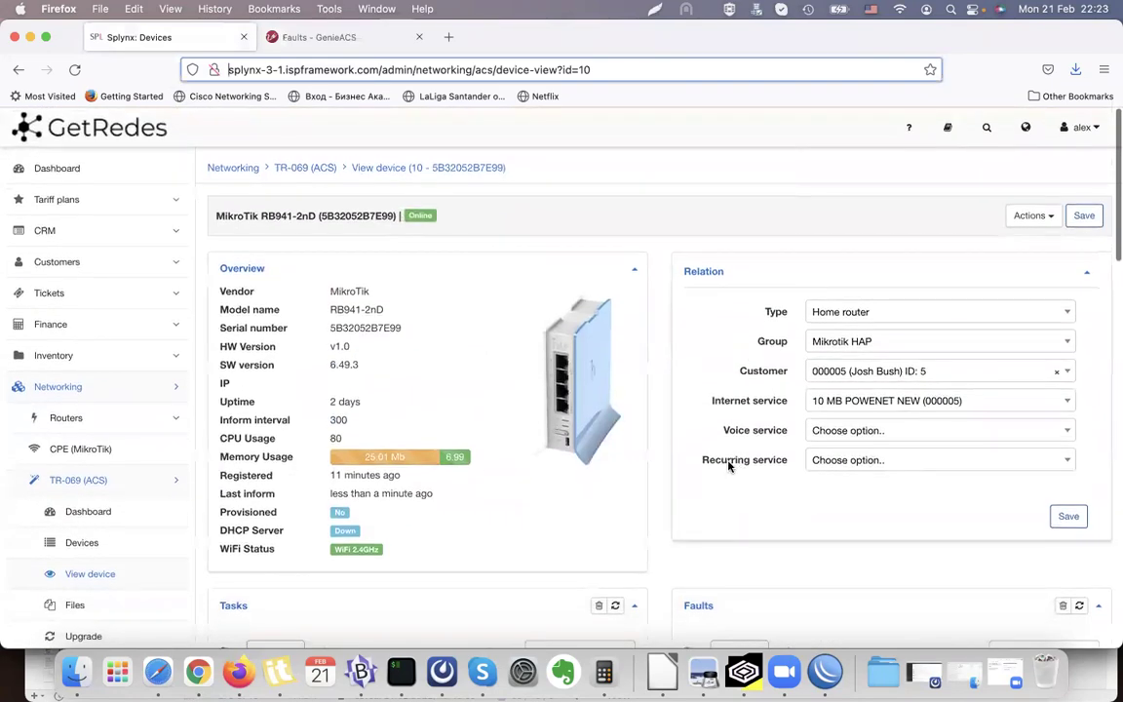
scroll(730, 468, down, 5)
scroll(729, 470, up, 5)
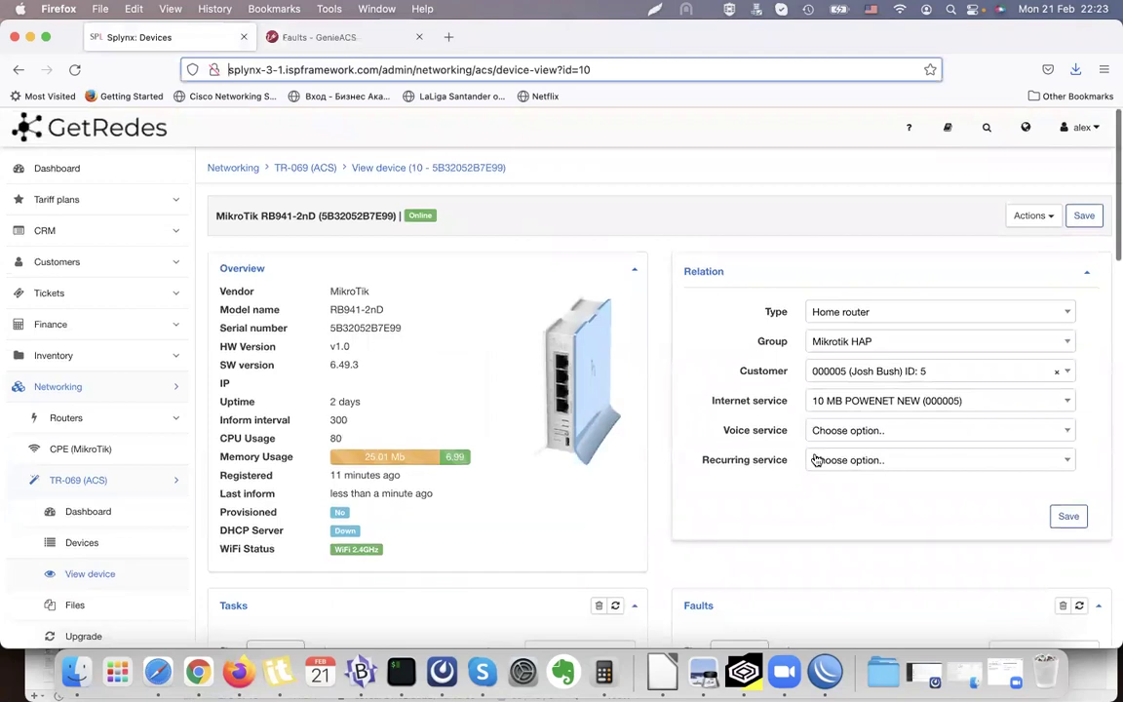